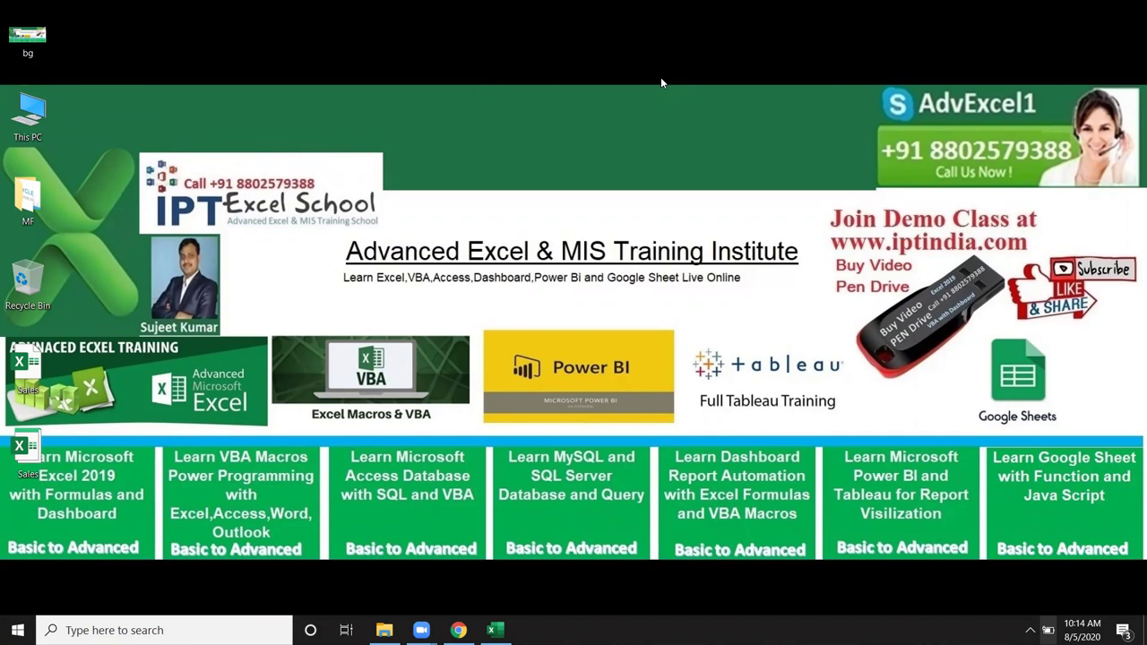
Restore the blank Book1 workbook window from the taskbar.
left_click(491, 630)
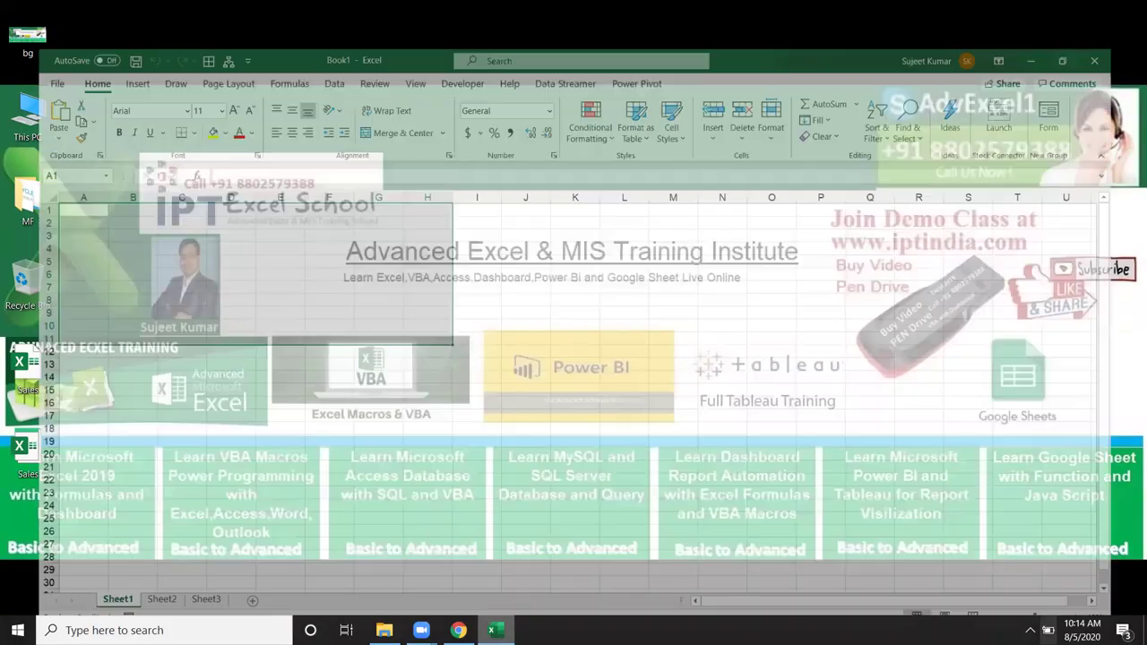
Enter the headers City in A1 and Area in B1.
left_click(46, 170)
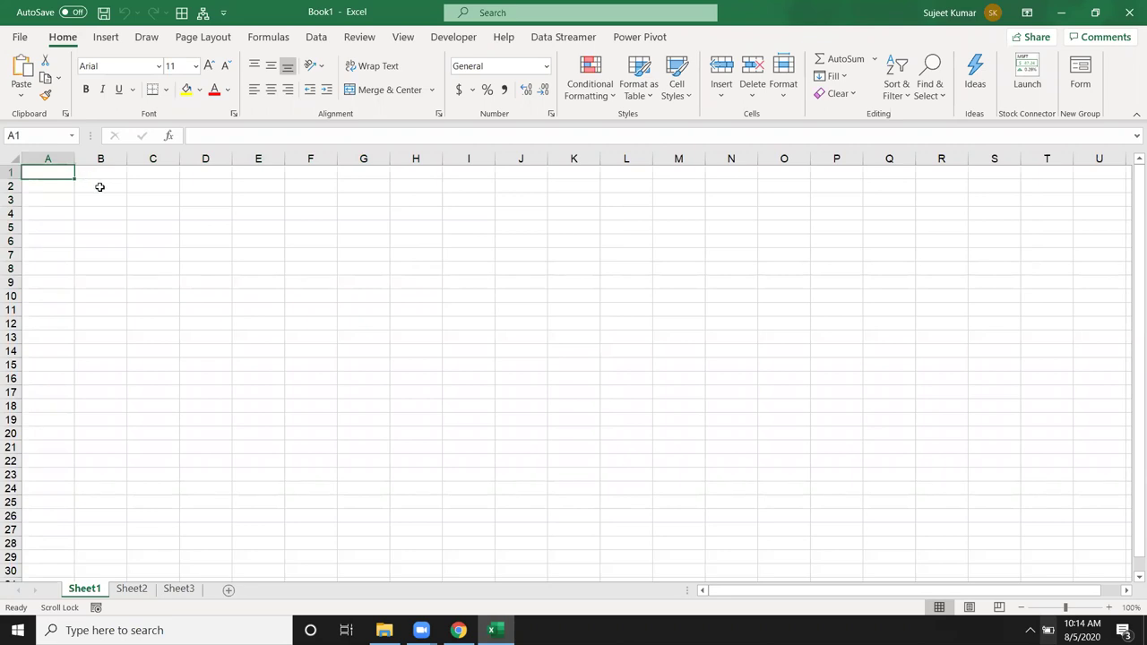
type("City")
key("Return")
scroll(100, 187, "right", 1)
scroll(99, 187, "left", 1)
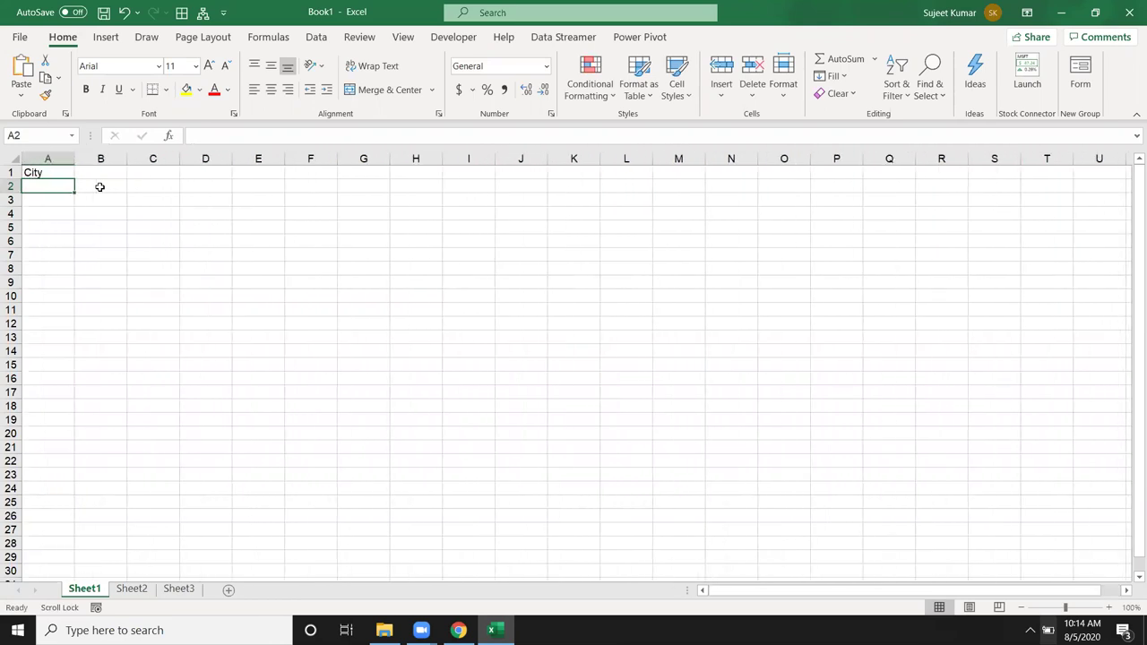
key("Scroll_Lock")
key("Up")
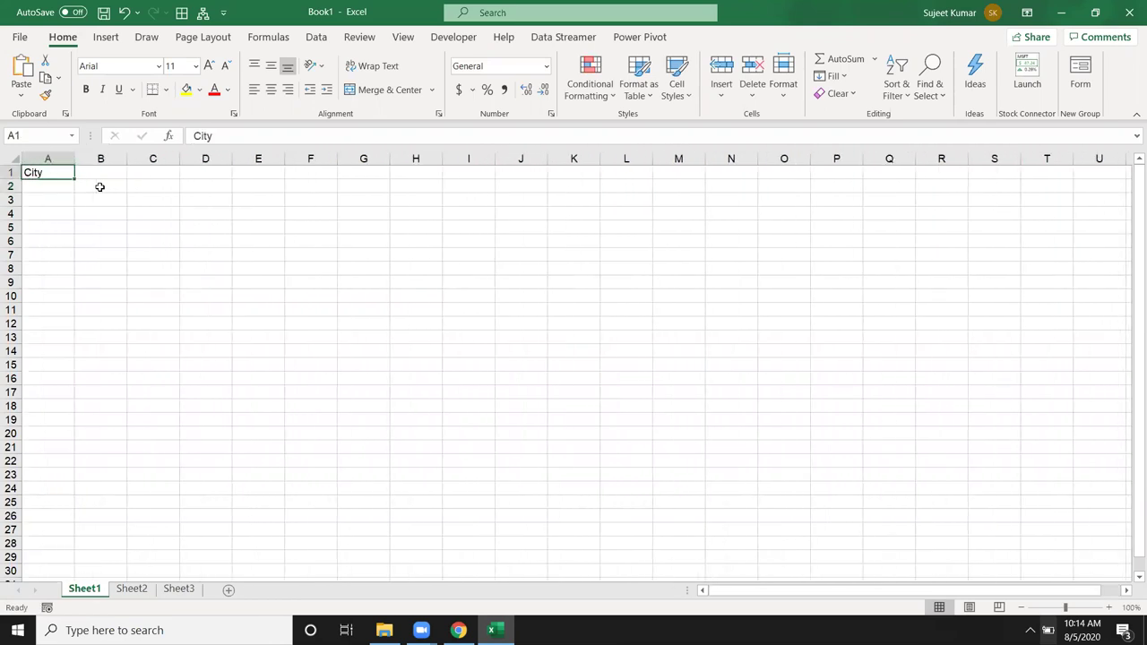
key("Right")
type("Area")
key("Return")
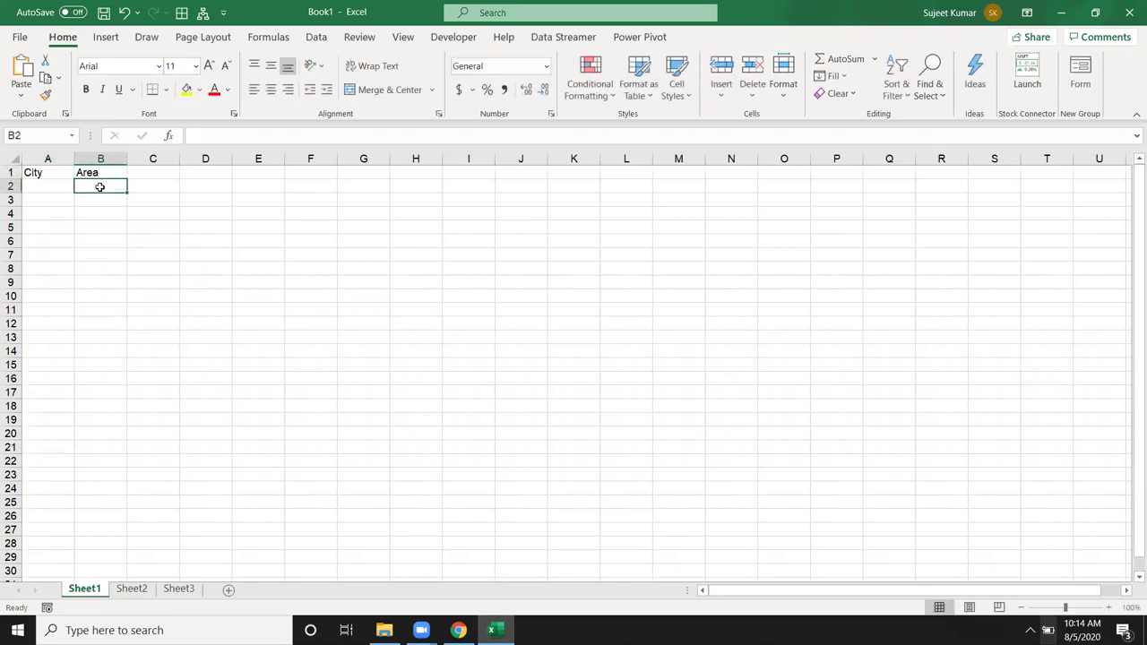
Enter Pune in A2 and fill the city list down column A to row 54.
key("Left")
type("Pune")
left_click(95, 191)
left_click(58, 186)
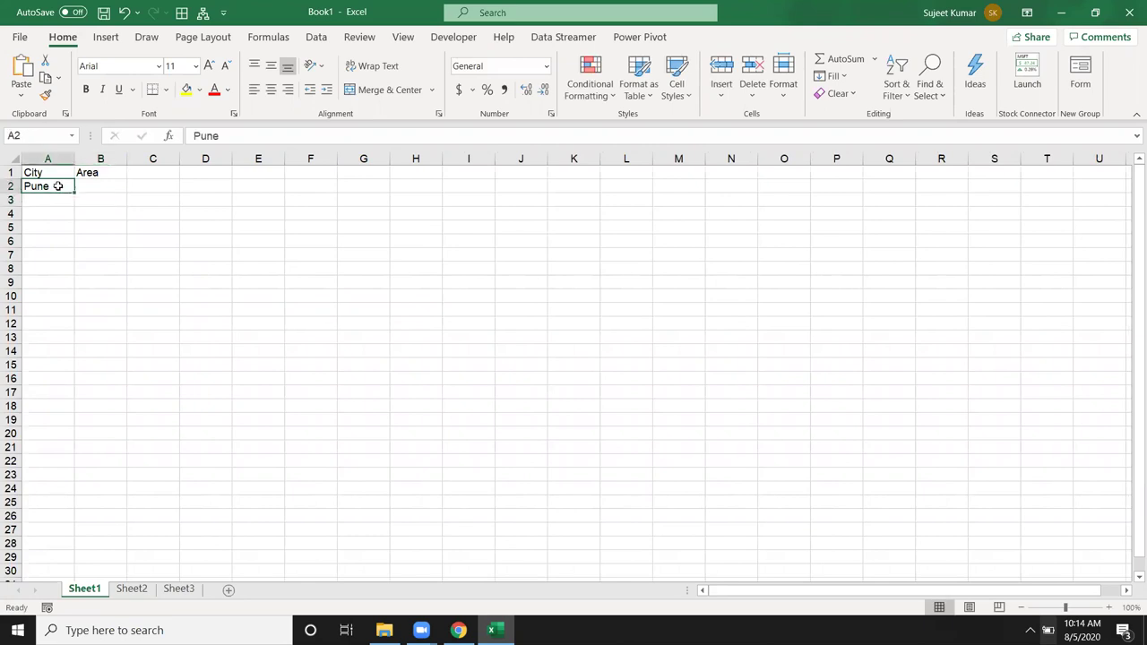
left_click_drag(73, 191, 75, 557)
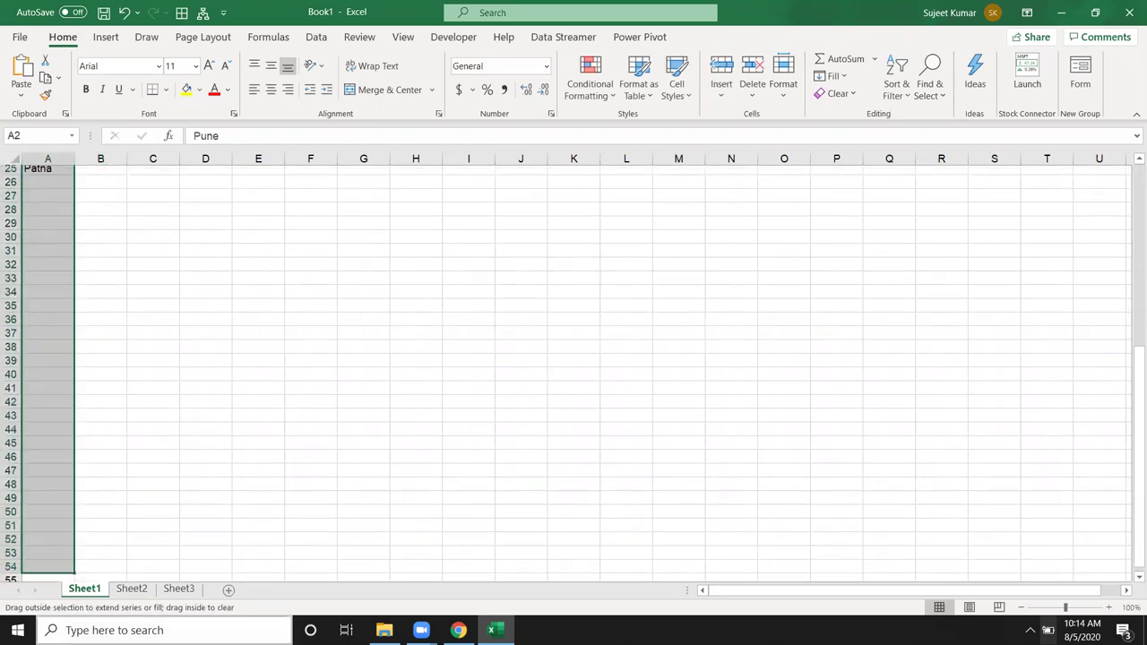
Enter South in B2, fill the areas down beside the cities, and select columns A:B.
scroll(90, 358, "up", 2)
scroll(117, 260, "up", 4)
scroll(94, 272, "up", 3)
left_click(98, 263)
key("ctrl+Up")
key("Down")
type("Area")
key("BackSpace")
key("BackSpace")
key("BackSpace")
key("BackSpace")
type("South")
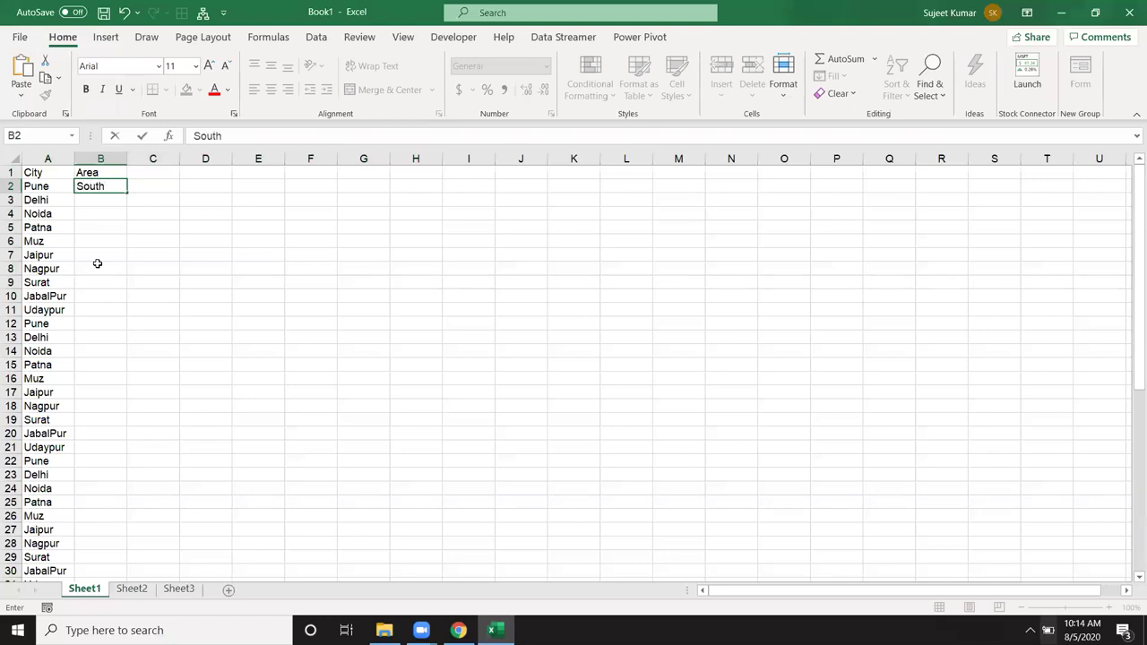
key("Return")
left_click(120, 190)
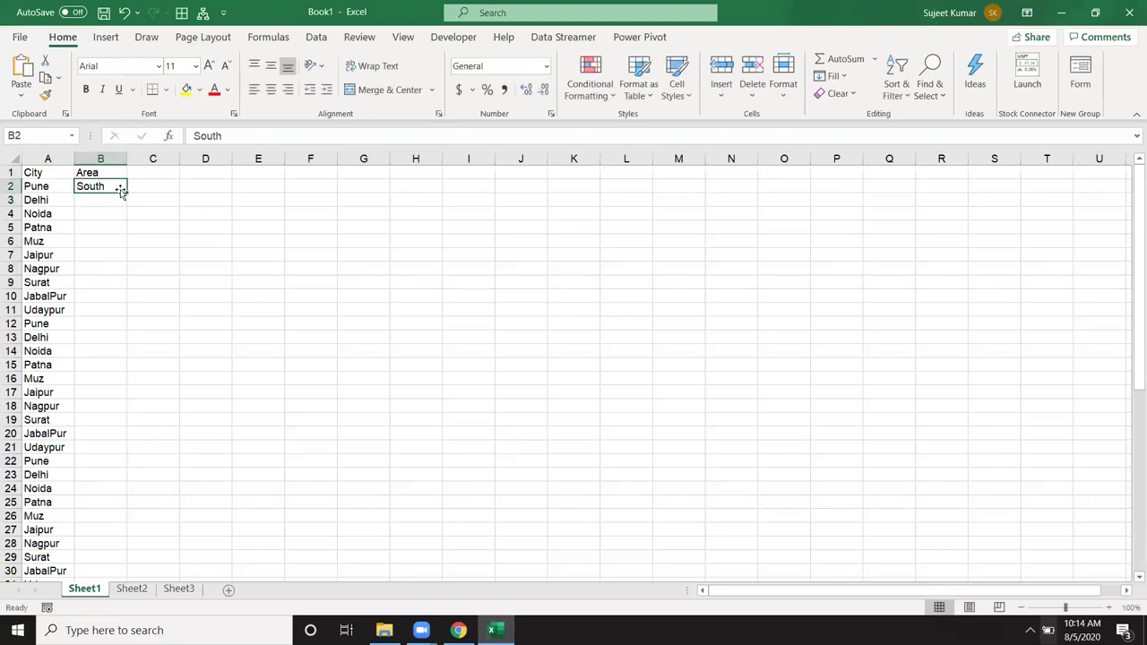
double_click(120, 190)
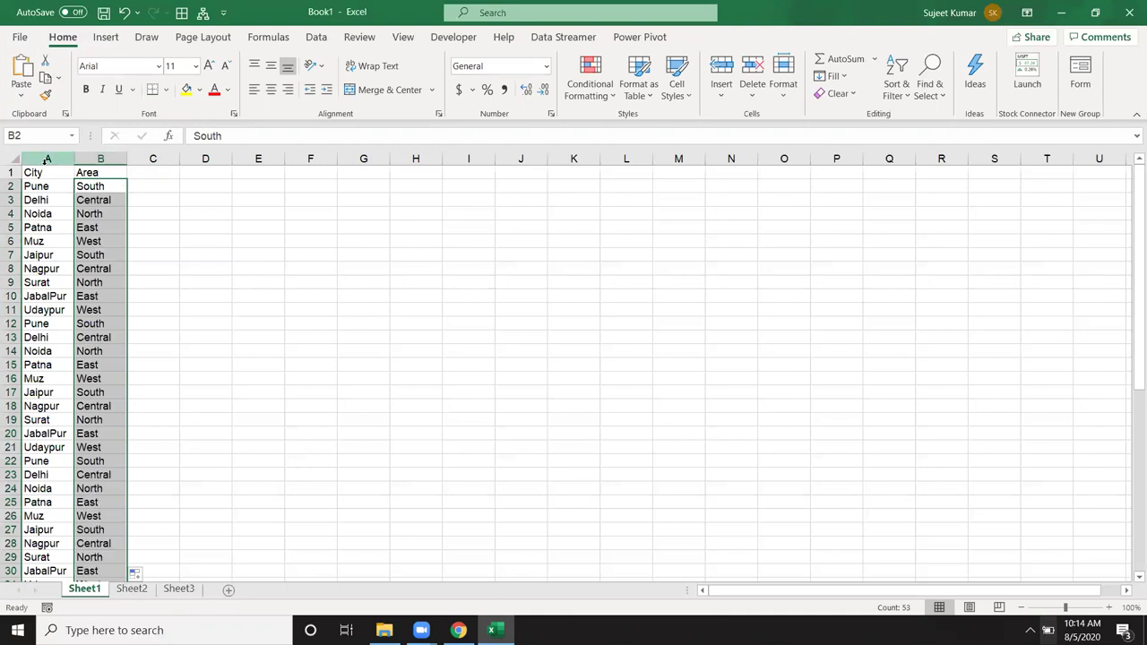
left_click_drag(47, 160, 95, 159)
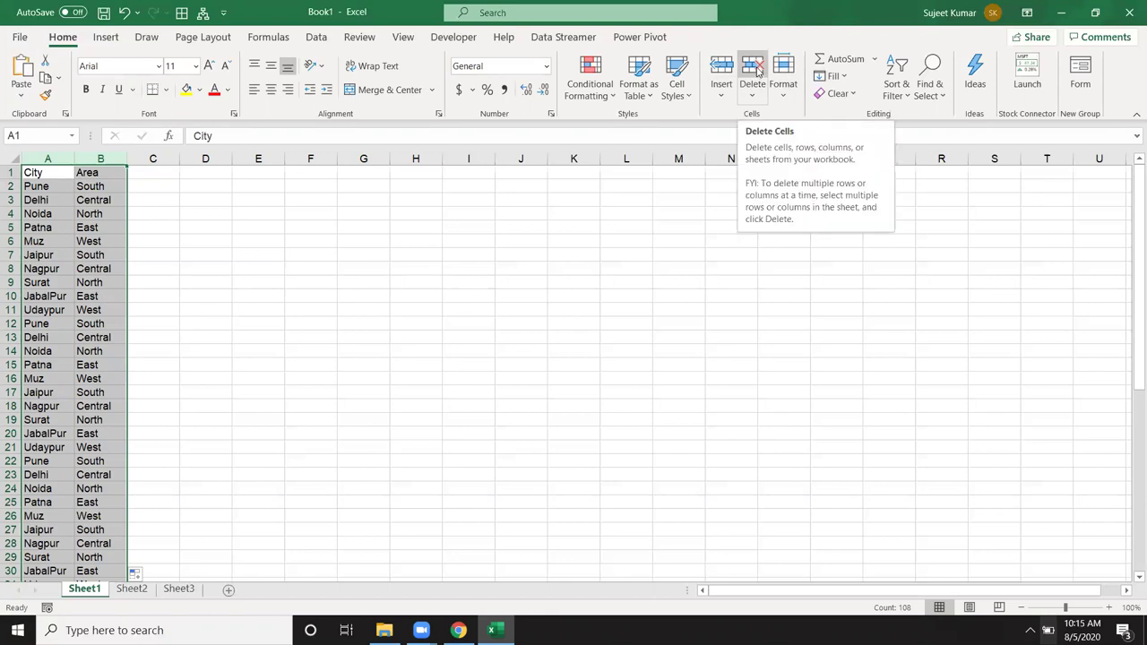
left_click(842, 78)
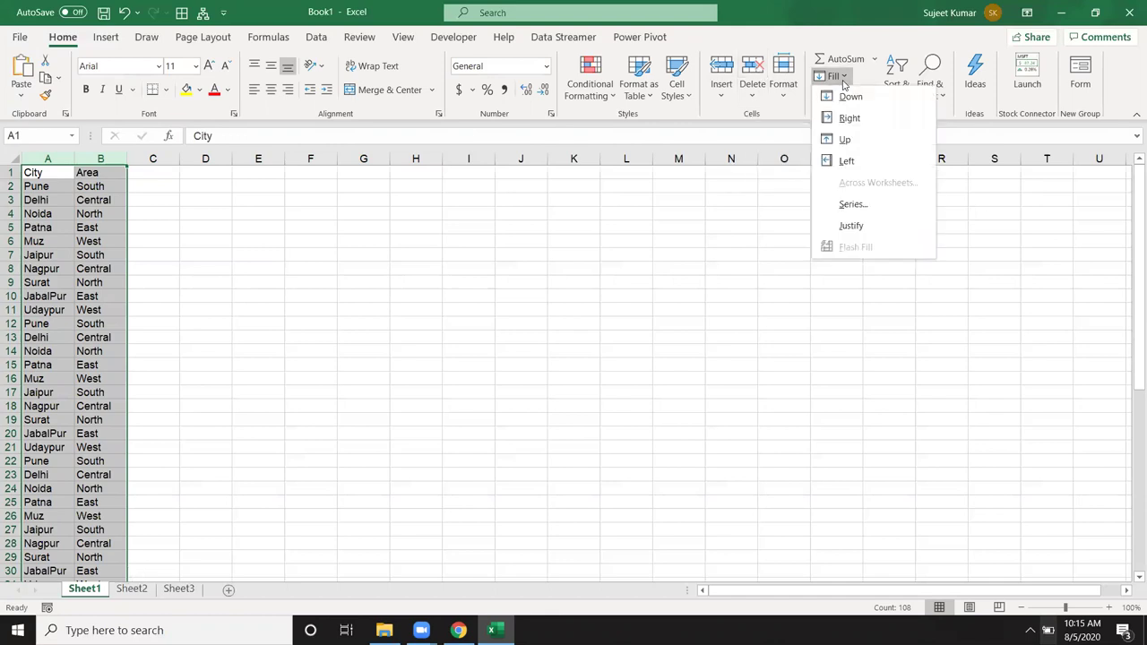
left_click(849, 118)
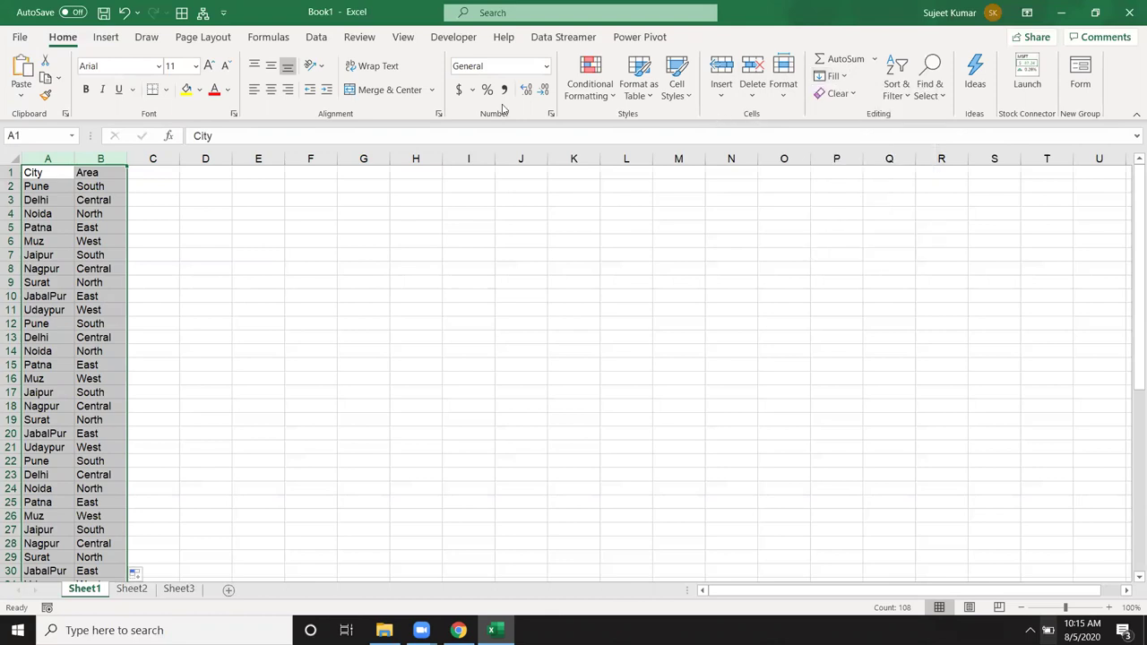
left_click(318, 39)
left_click(758, 78)
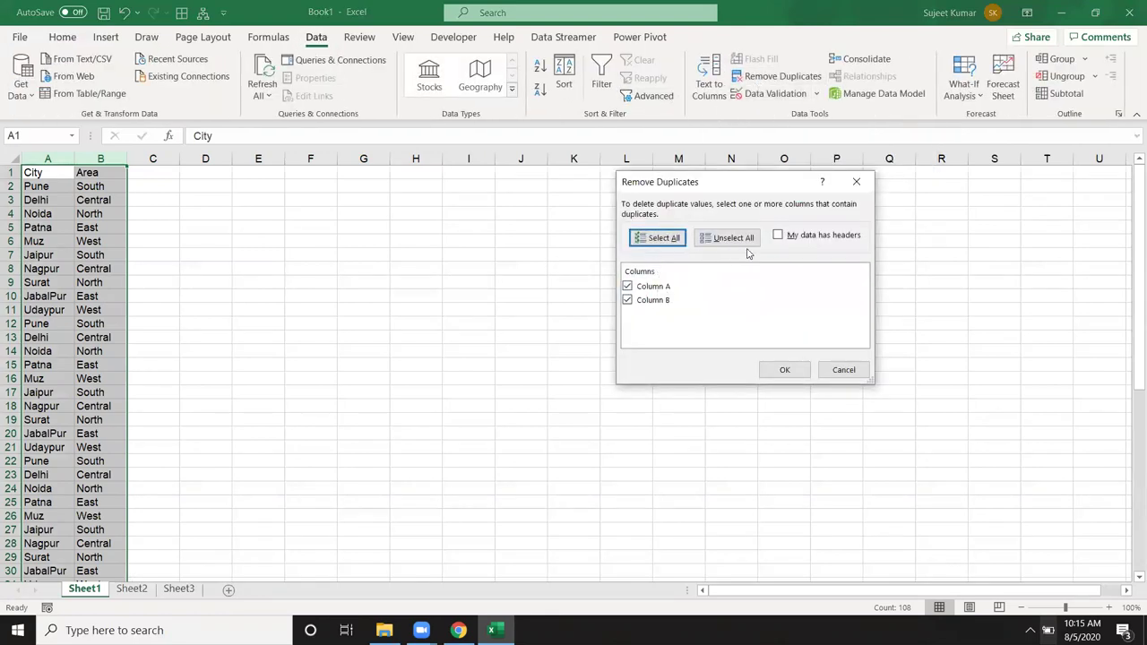
left_click(786, 371)
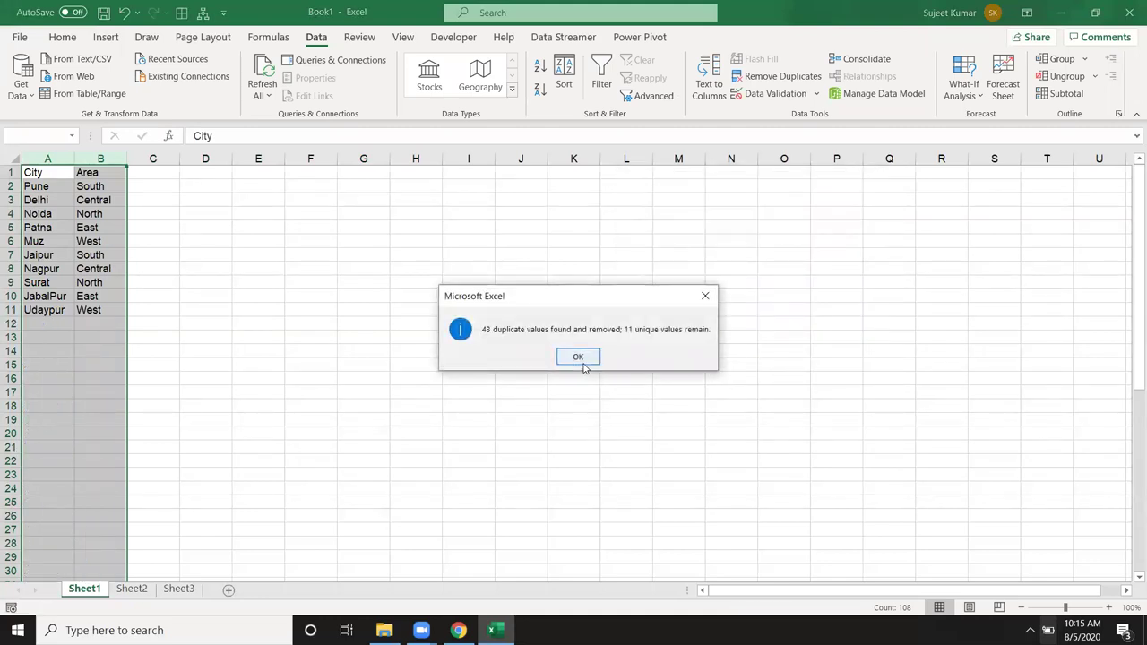
left_click(712, 297)
key("ctrl+z")
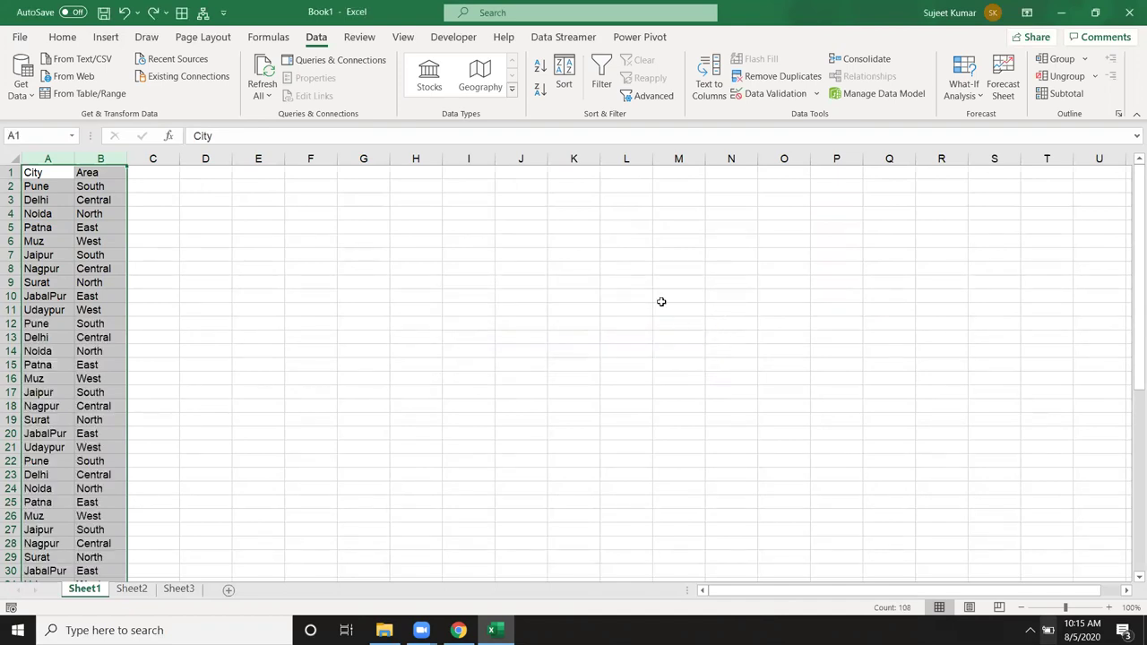
Review the city list by selecting cells and ranges in columns A and E.
left_click(84, 378)
scroll(364, 347, "down", 5)
scroll(364, 347, "up", 5)
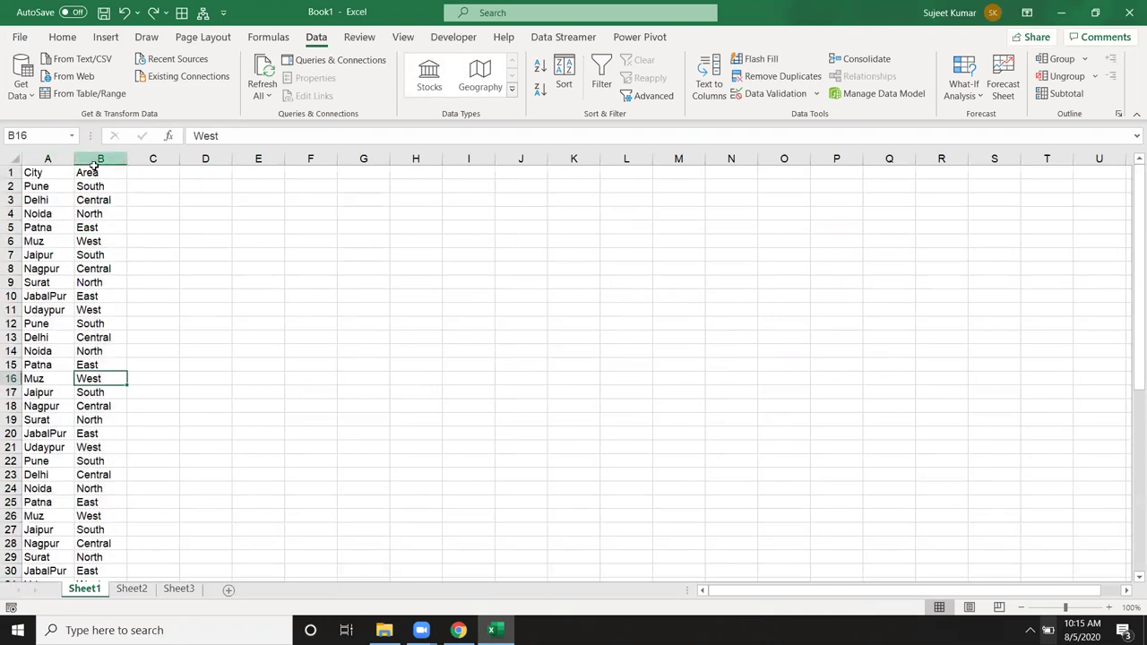
left_click(51, 183)
left_click(47, 159)
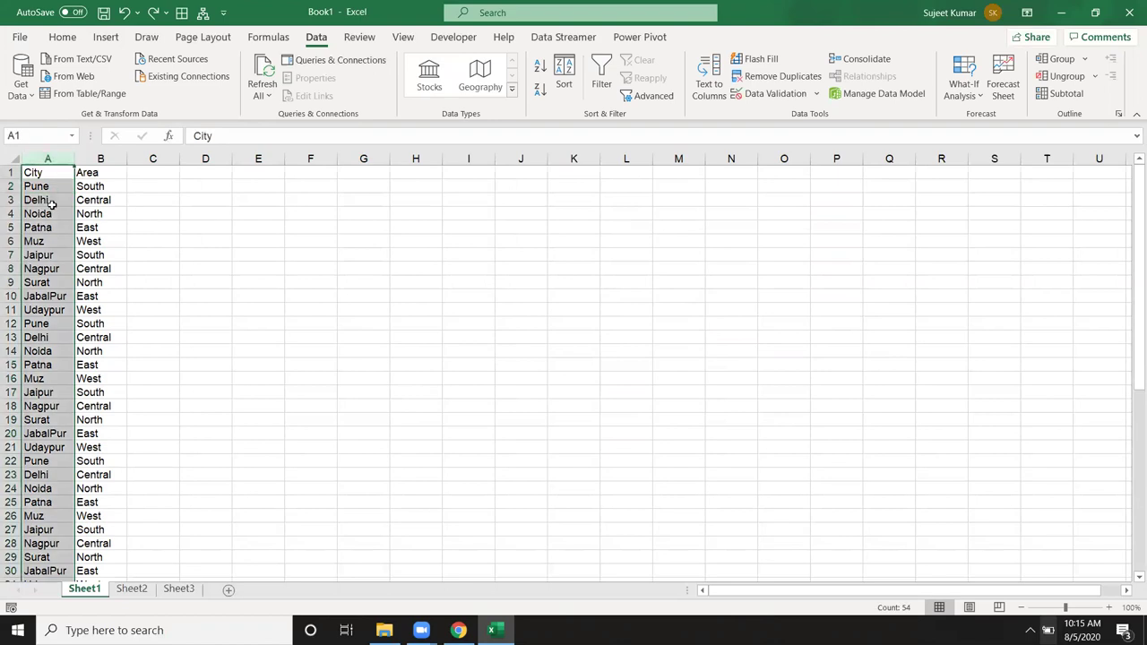
left_click(49, 201)
left_click(51, 159)
left_click(281, 177)
left_click_drag(281, 177, 276, 299)
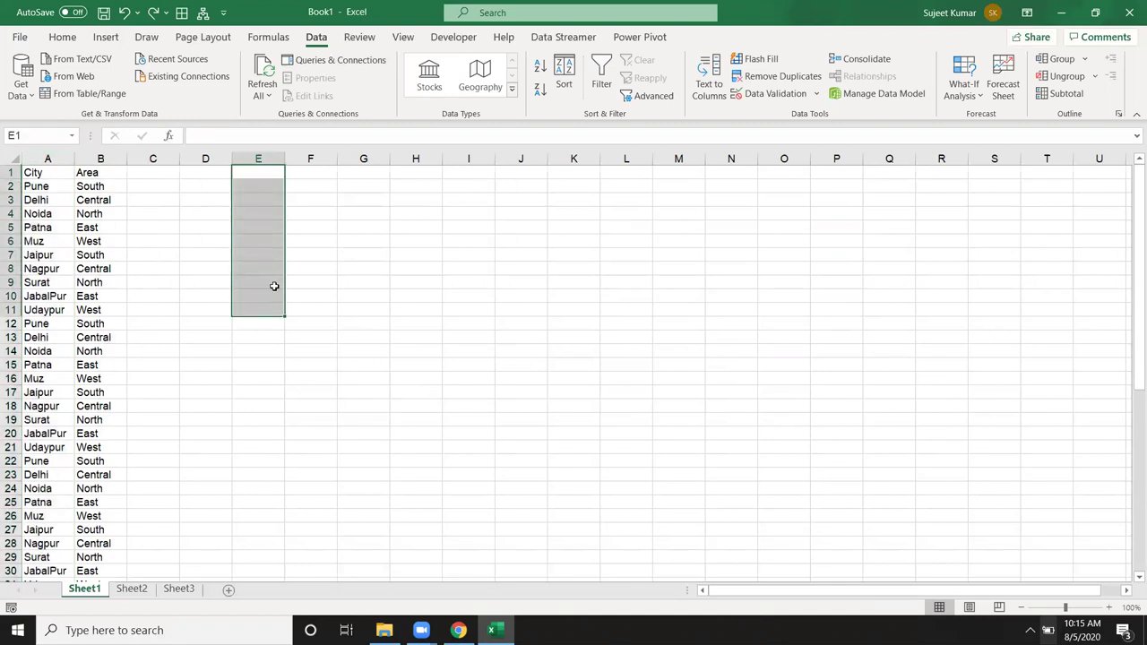
left_click_drag(43, 186, 47, 491)
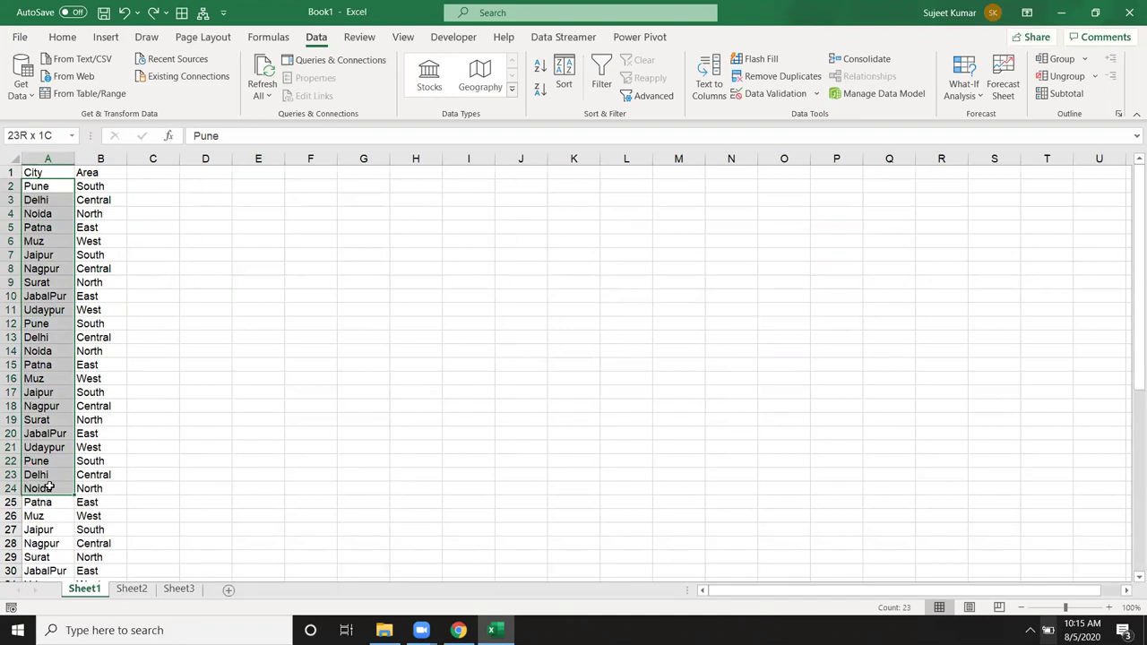
left_click(45, 283)
Open the Visual Basic editor from Developer and insert a new UserForm.
left_click(453, 37)
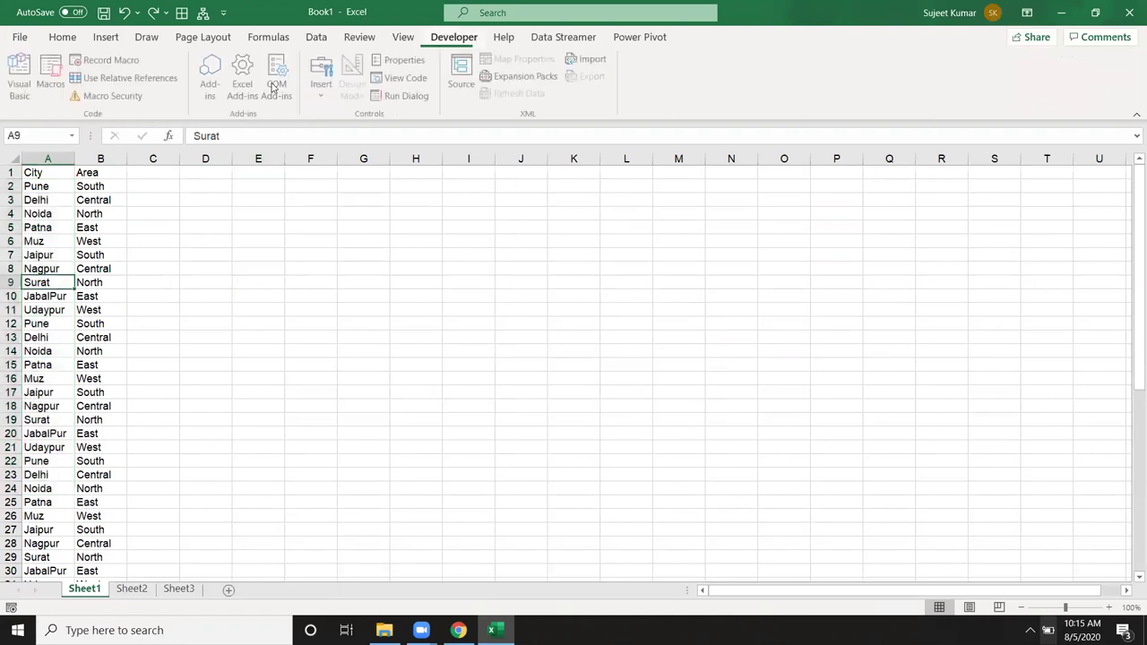
left_click(19, 77)
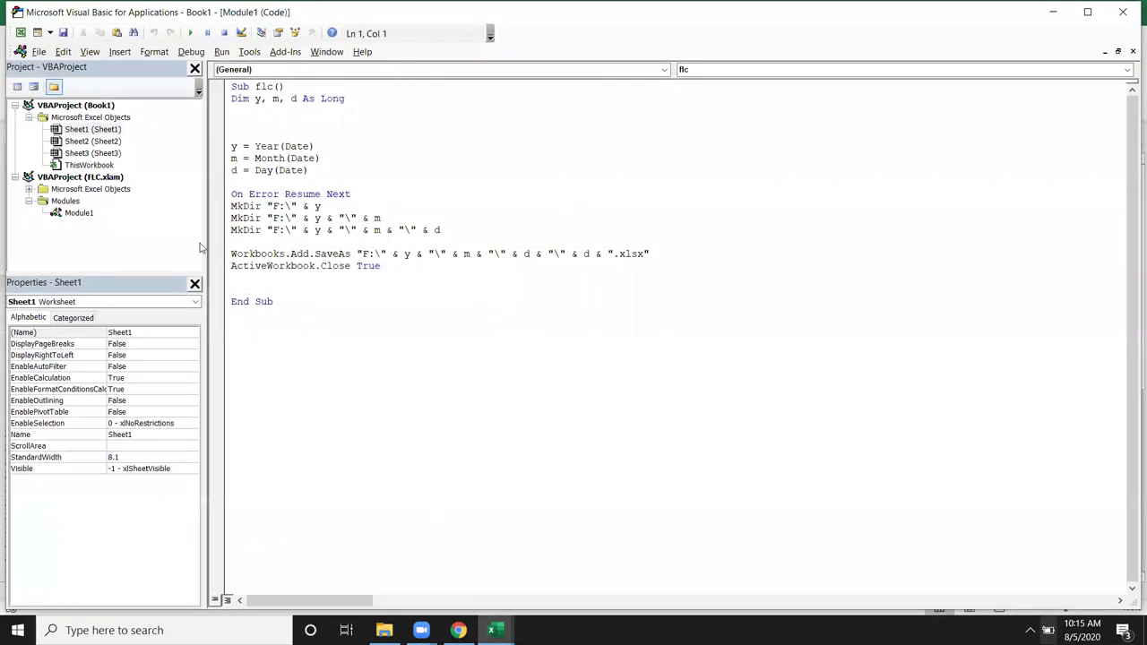
left_click(120, 53)
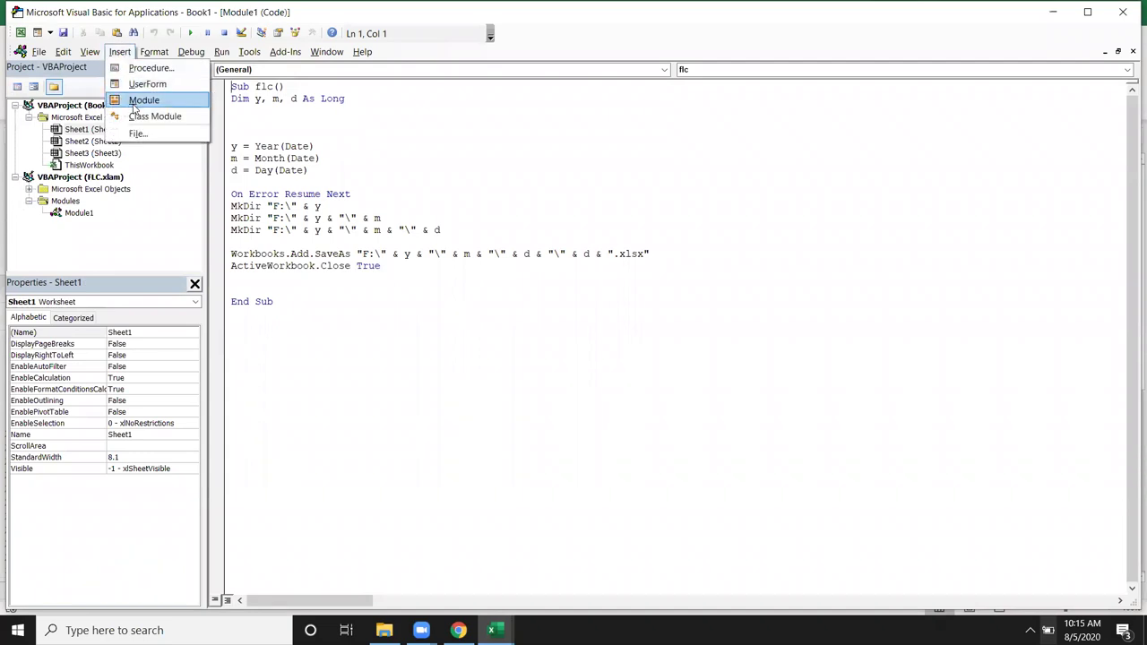
left_click(136, 84)
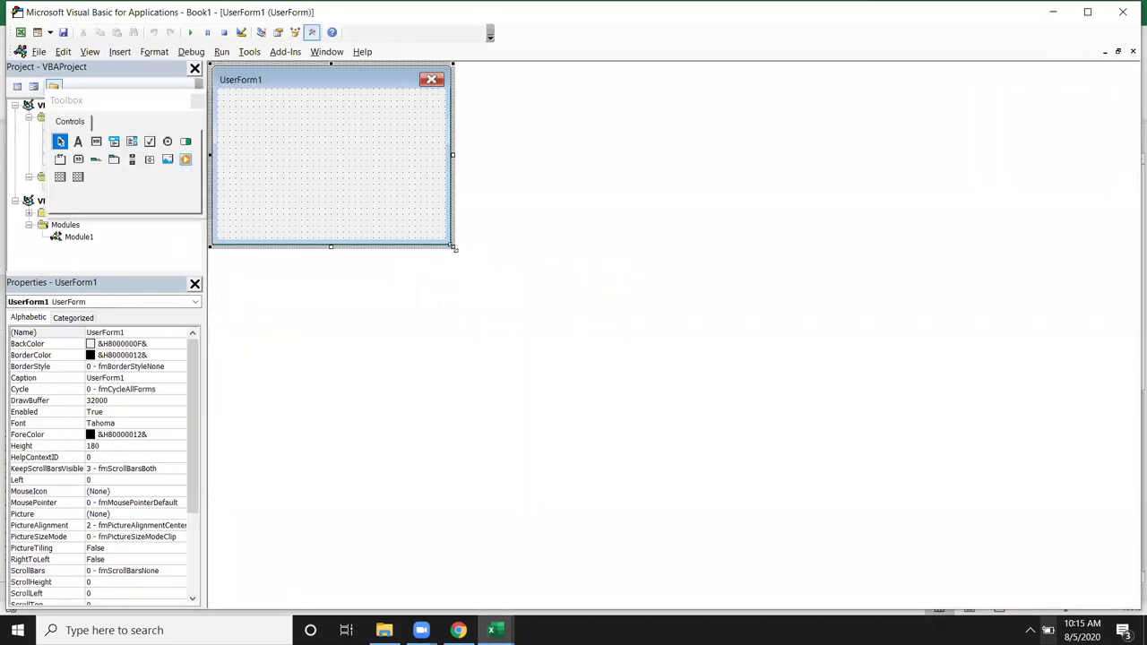
Widen the form and draw a combo box with a City label to its left.
left_click_drag(453, 246, 592, 202)
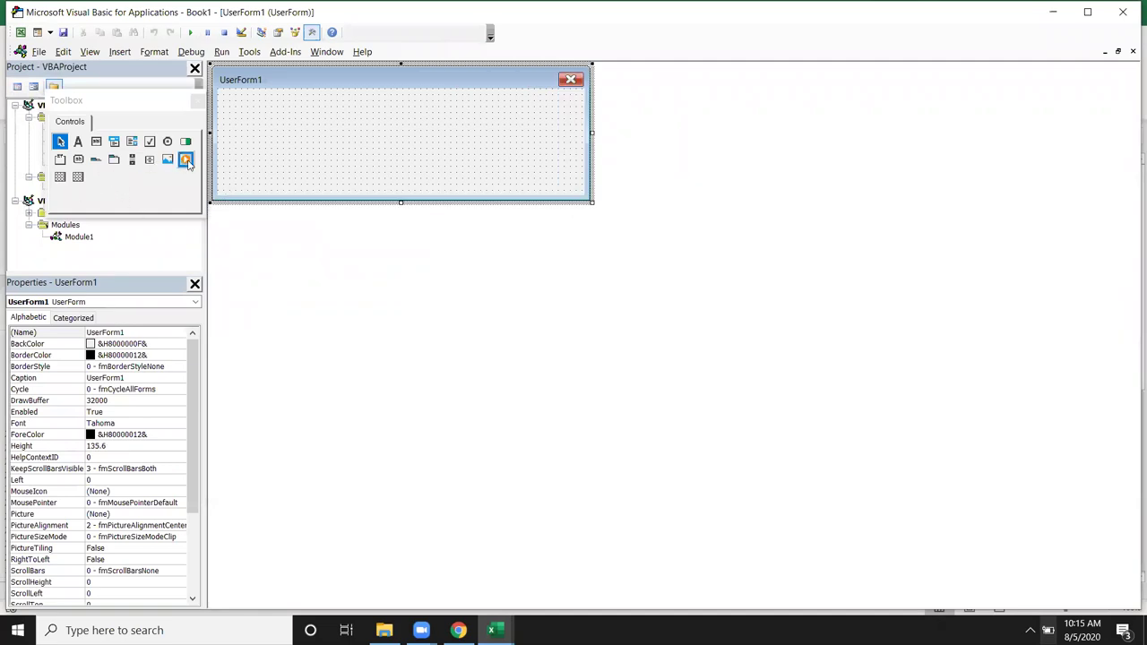
left_click(114, 143)
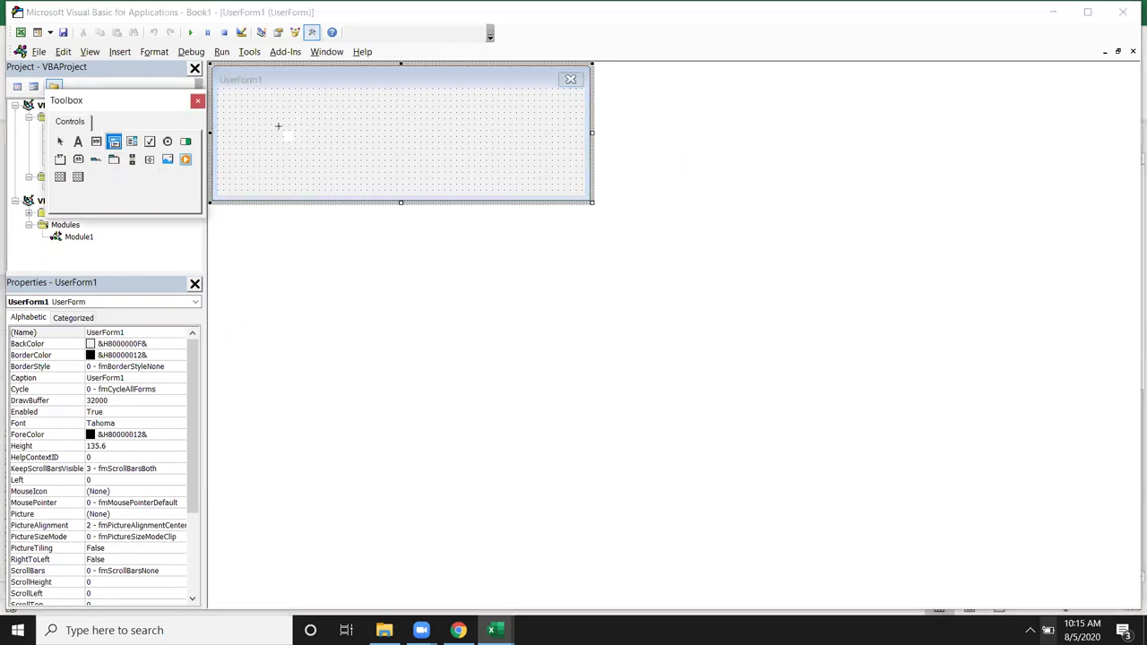
left_click_drag(262, 122, 375, 150)
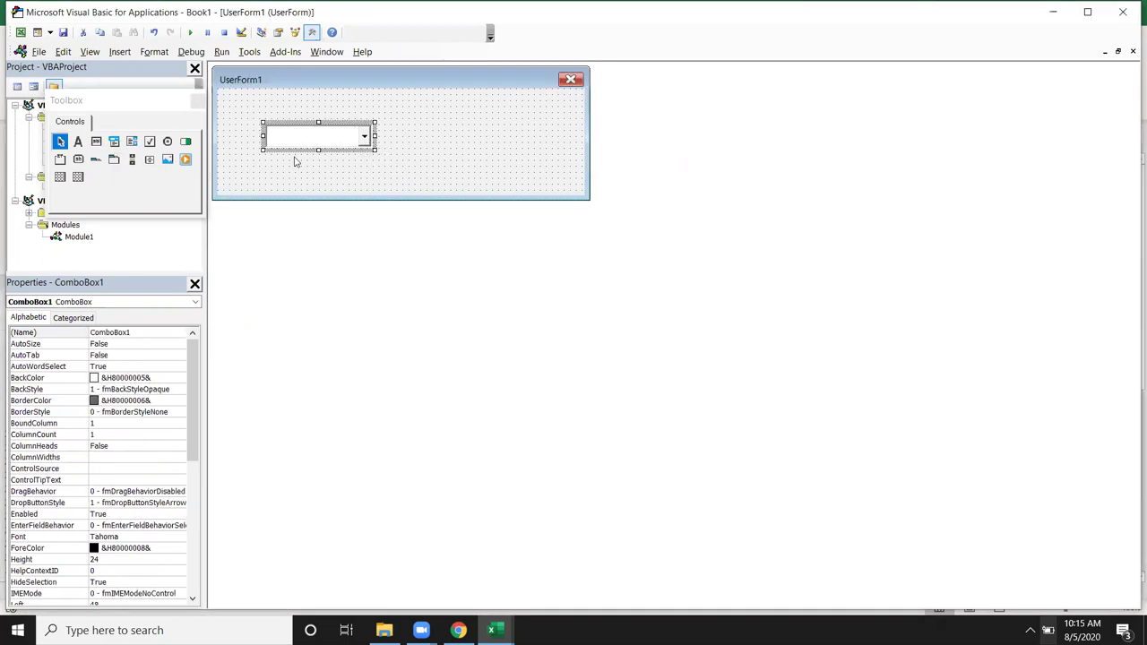
left_click(78, 141)
left_click_drag(218, 126, 261, 150)
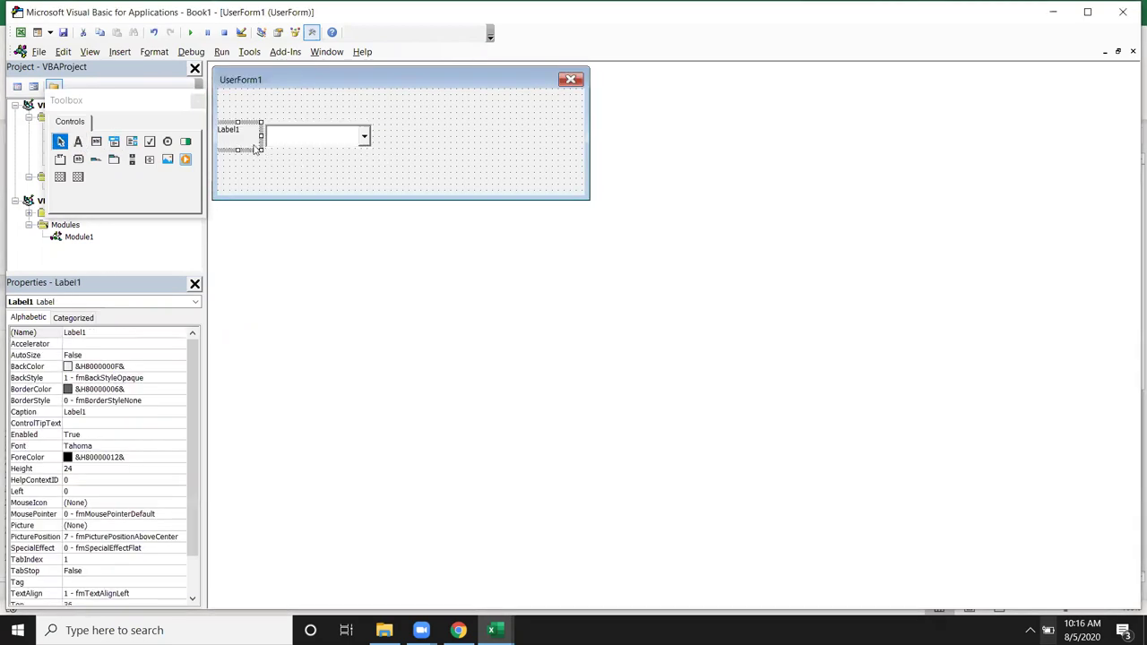
left_click(253, 137)
key("BackSpace")
key("BackSpace")
key("BackSpace")
key("BackSpace")
type("City")
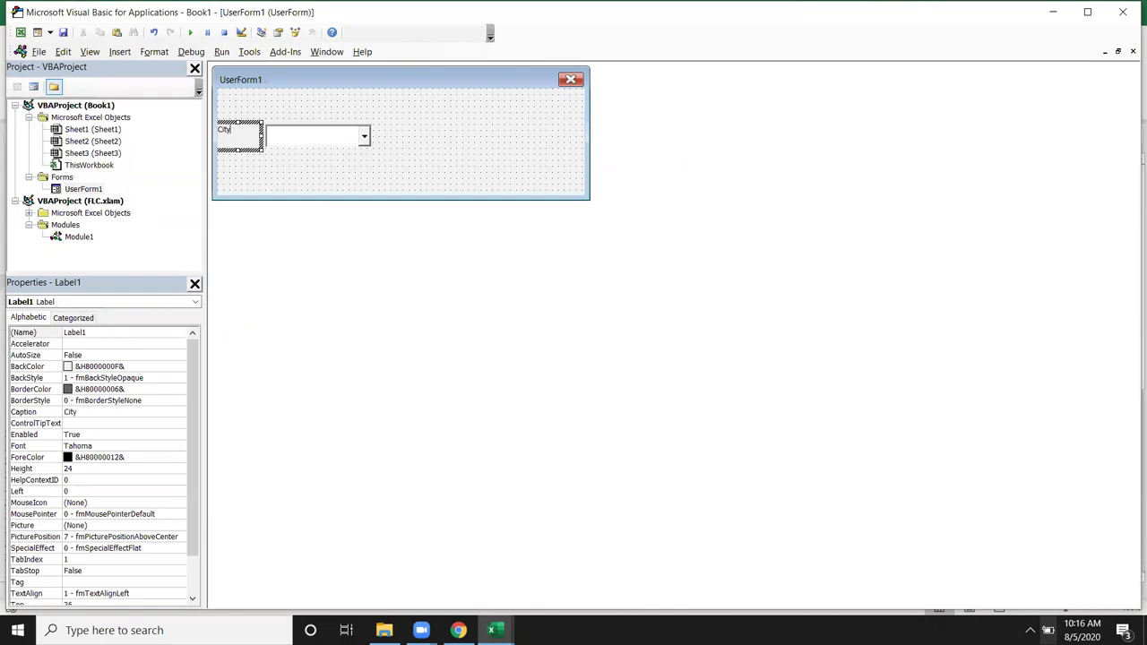
double_click(262, 151)
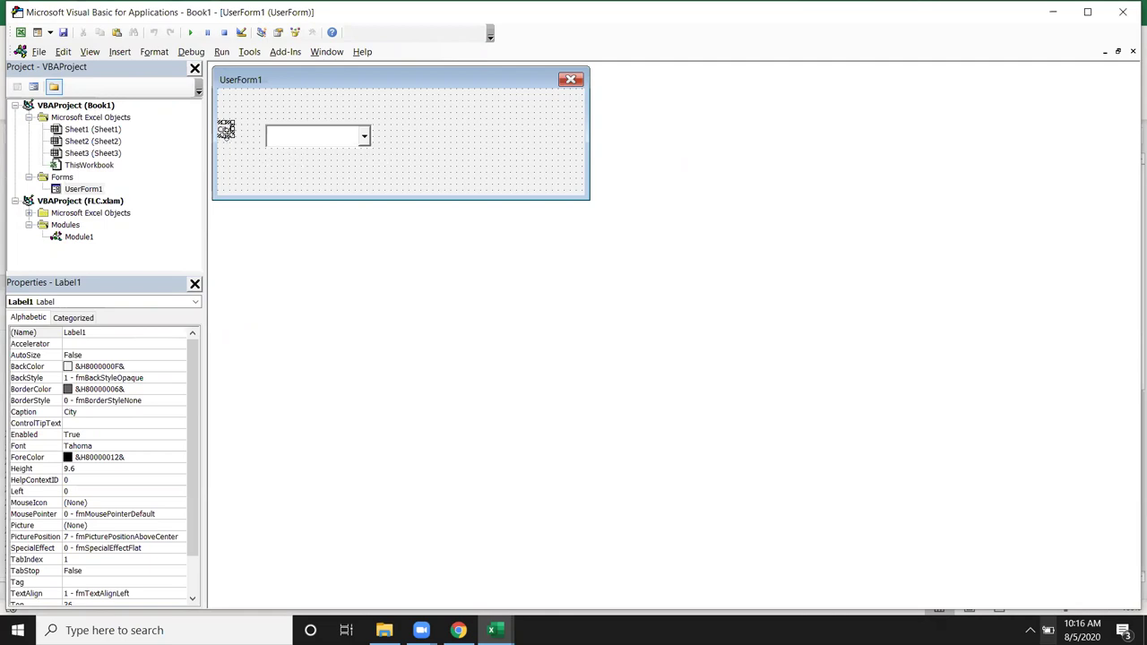
mouse_move(250, 139)
left_mouse_down()
mouse_move(257, 148)
mouse_move(242, 158)
left_mouse_up()
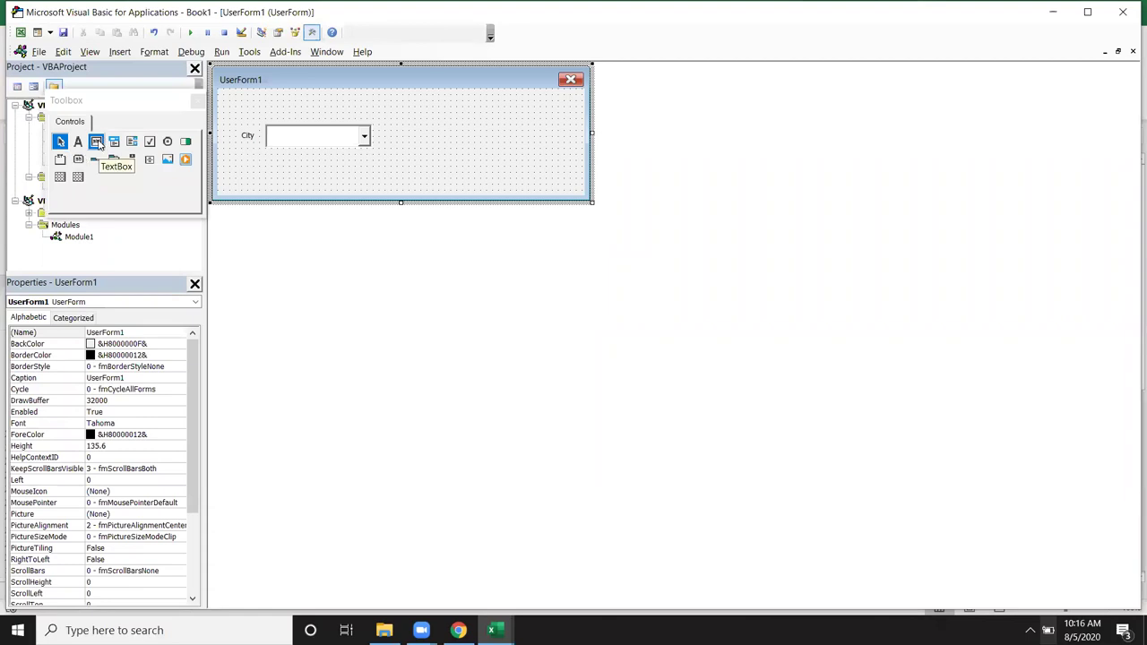
Draw a second combo box on the right with an Area label between the drop-downs.
left_click(114, 142)
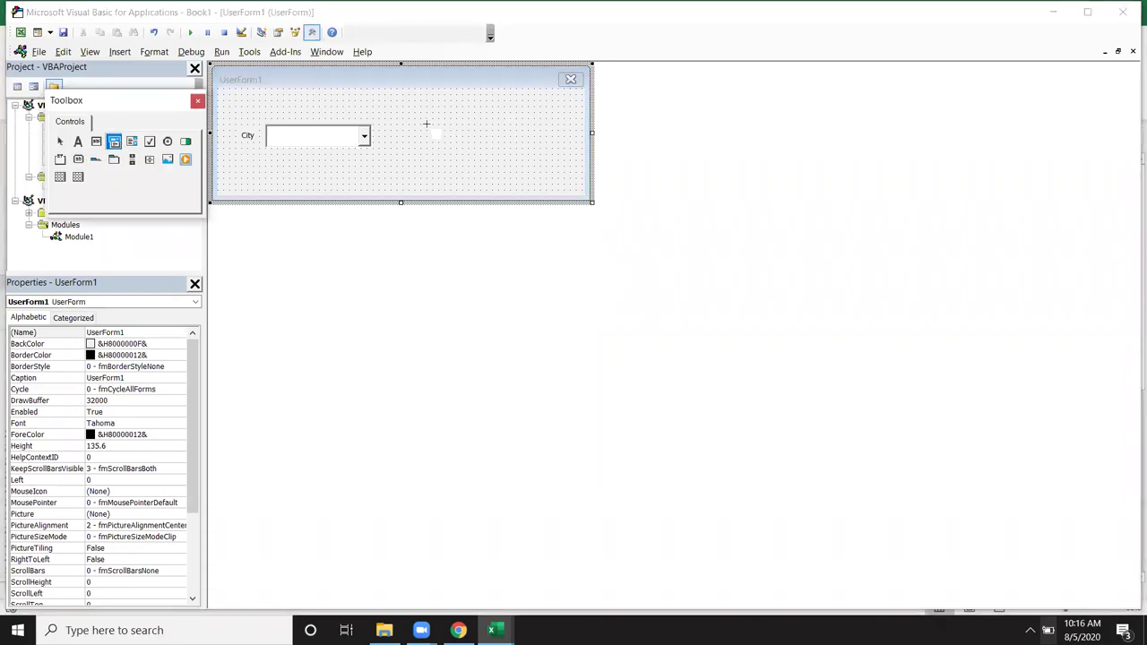
mouse_move(445, 119)
left_mouse_down()
mouse_move(503, 121)
mouse_move(554, 150)
left_mouse_up()
left_click(78, 141)
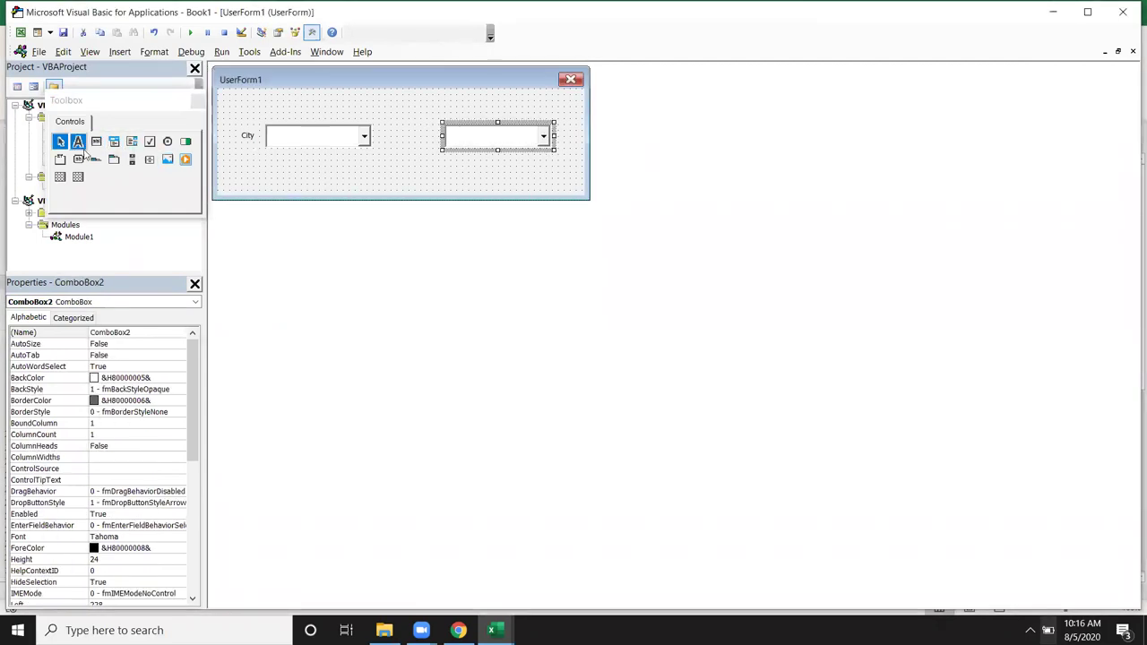
left_click_drag(400, 130, 430, 146)
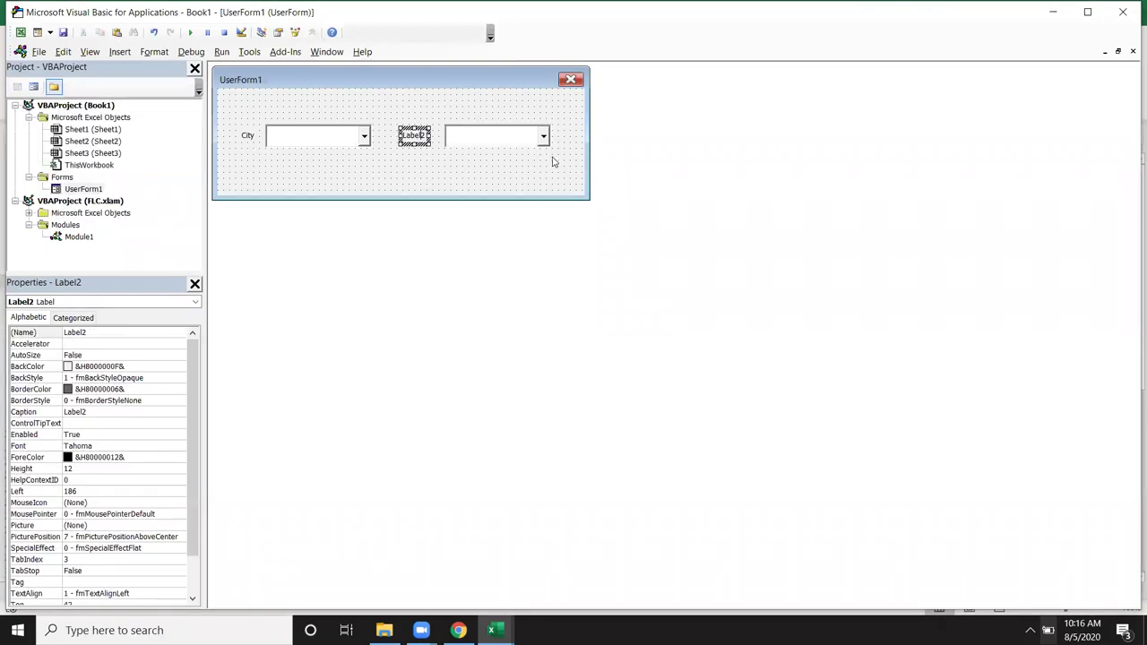
key("BackSpace")
key("BackSpace")
key("BackSpace")
key("BackSpace")
key("BackSpace")
type("ea")
left_click(535, 144)
left_click(466, 141)
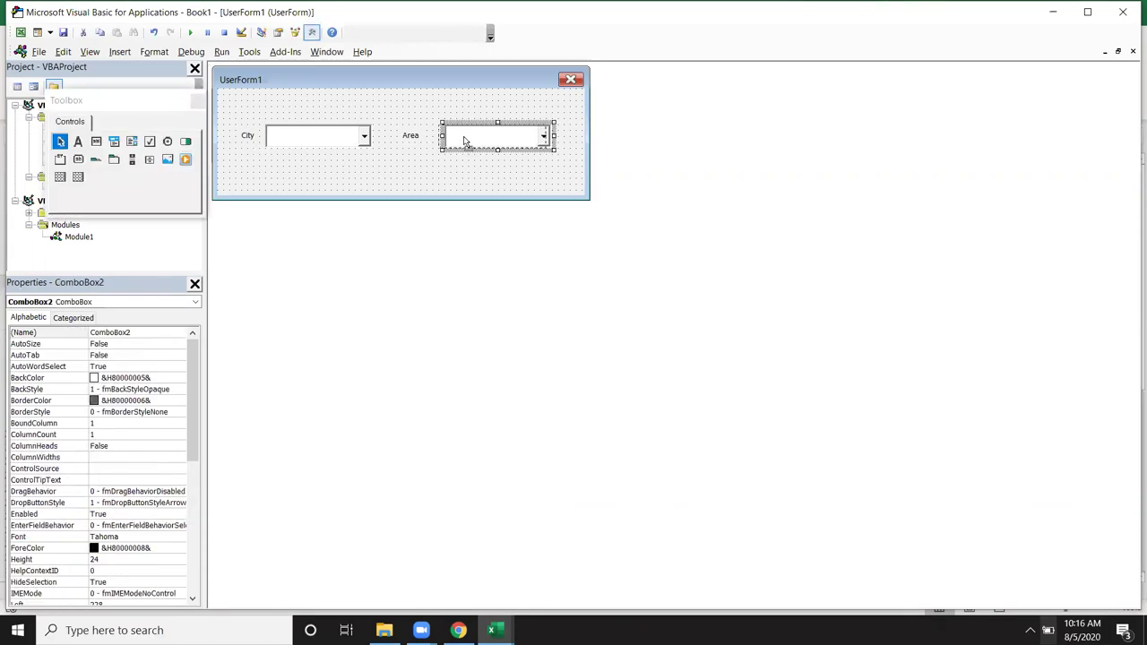
left_click_drag(464, 140, 458, 141)
left_click(369, 170)
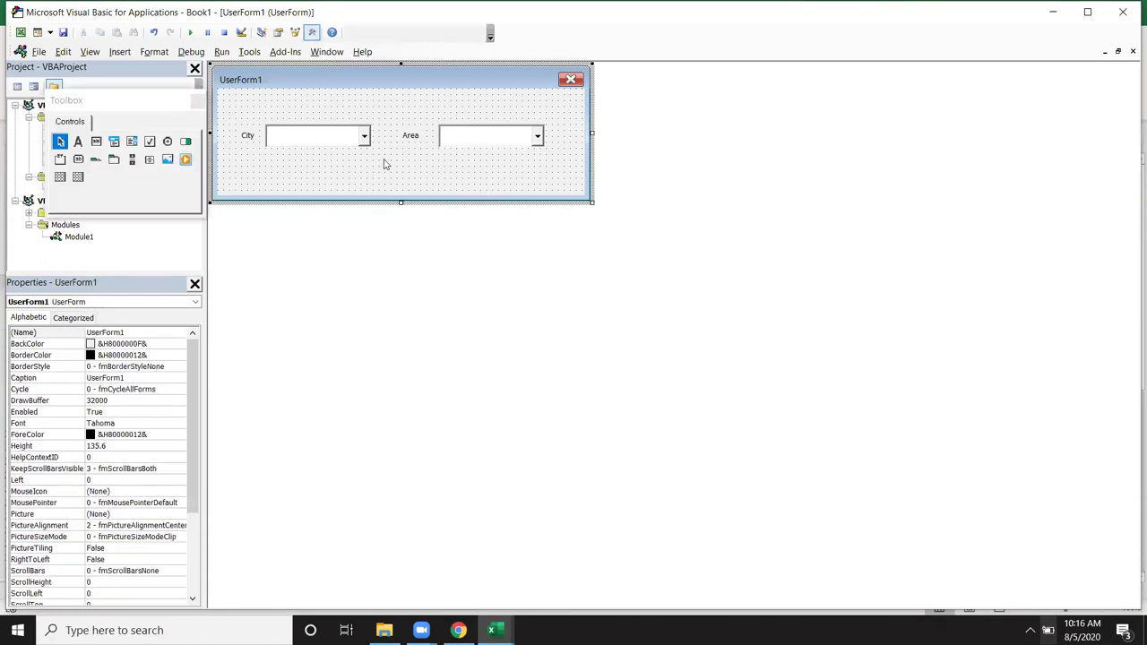
Replace UserForm_Click with UserForm_Initialize declaring Dim ct As New Collection.
double_click(439, 173)
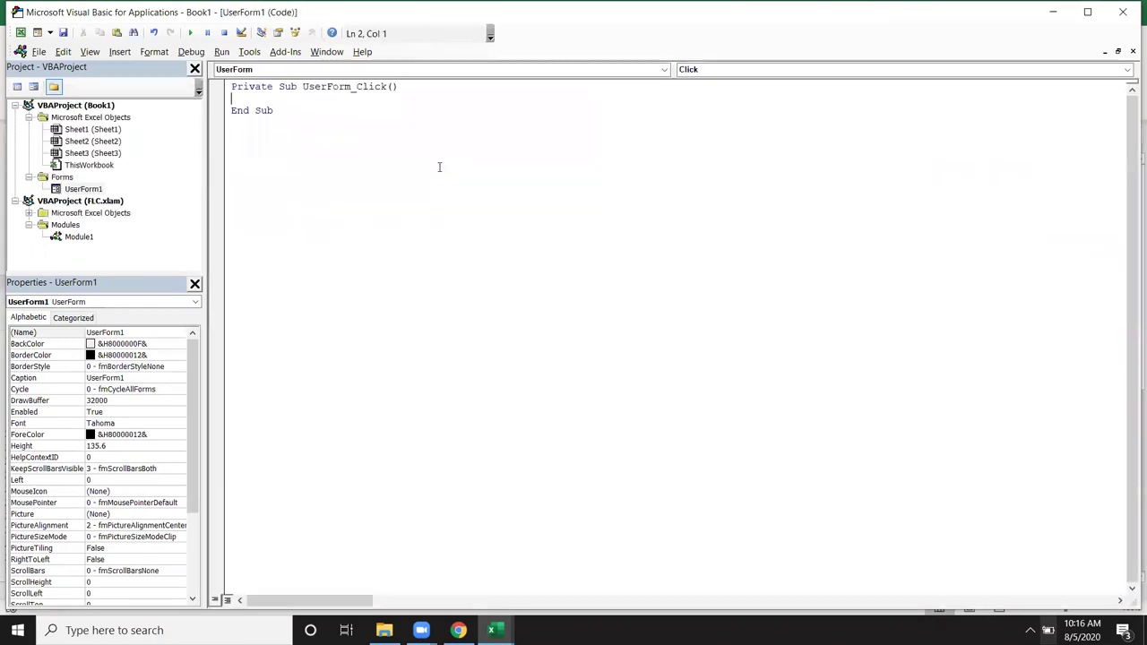
left_click(686, 71)
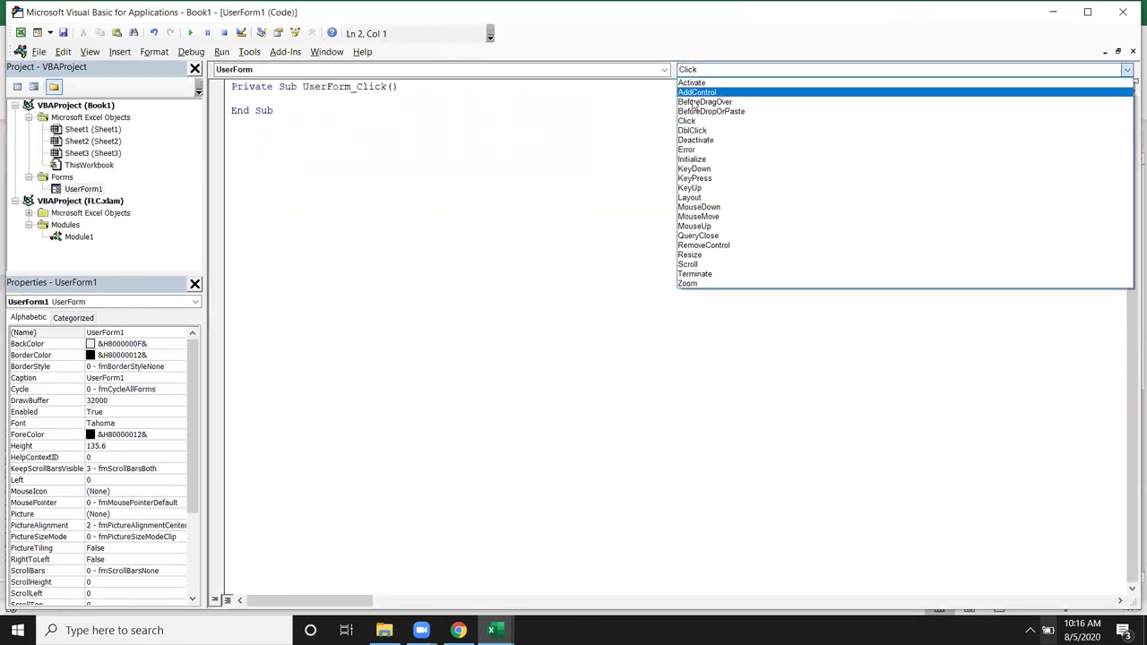
left_click(704, 158)
left_click_drag(217, 86, 217, 112)
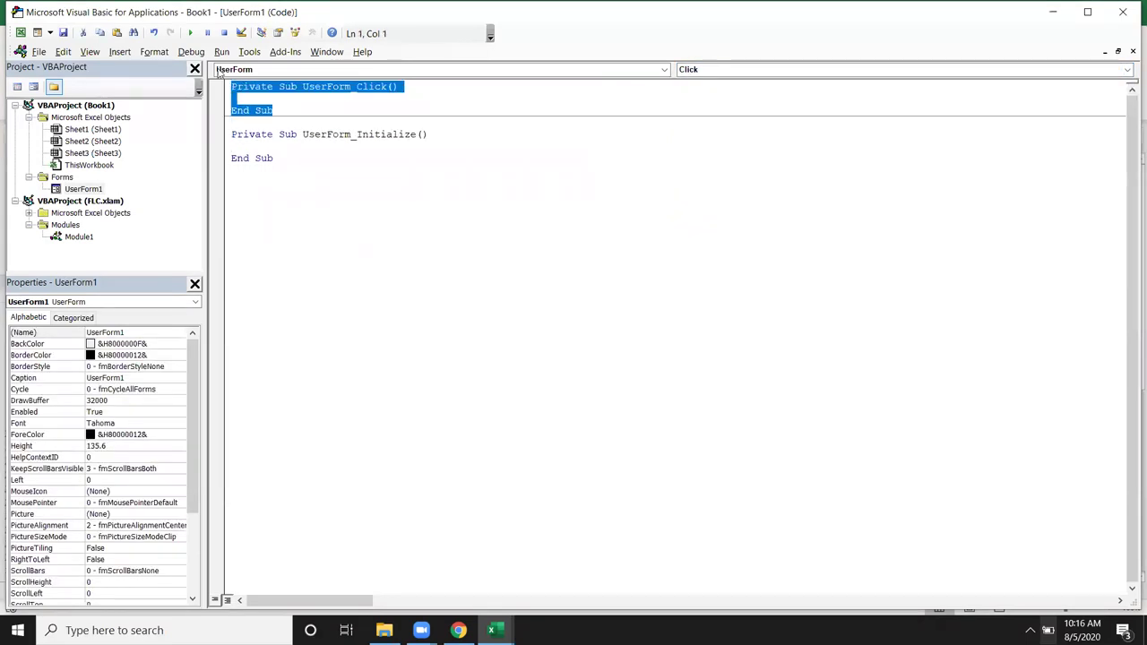
key("Delete")
left_click(244, 122)
key("Return")
key("Return")
key("Return")
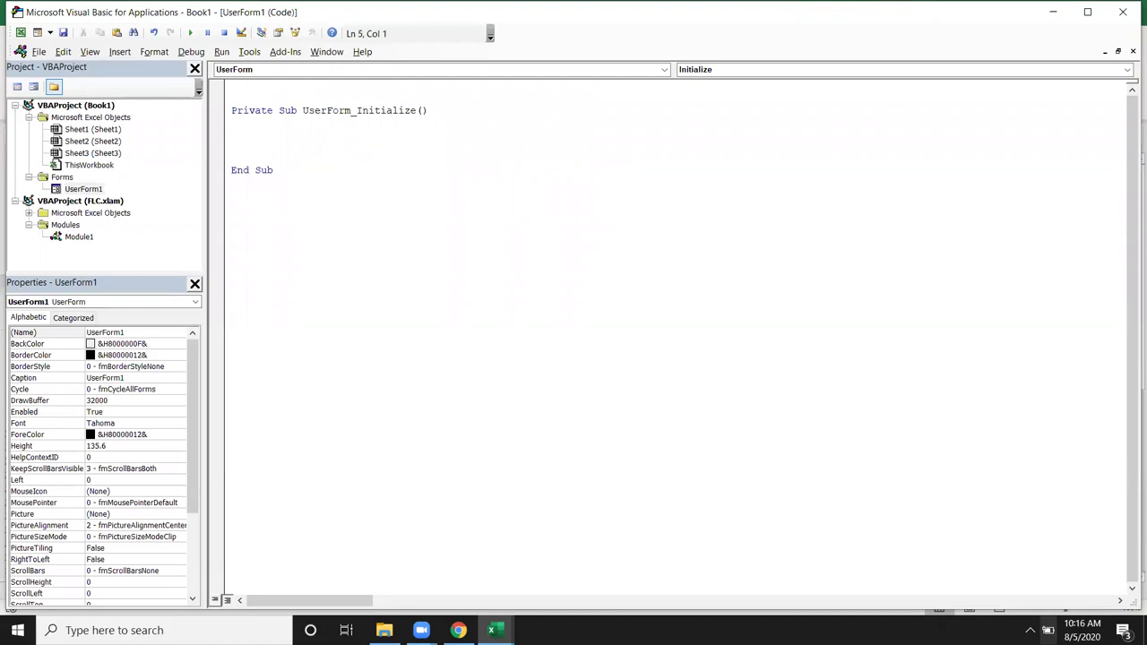
type("dim ")
type("ct ")
type("as New co")
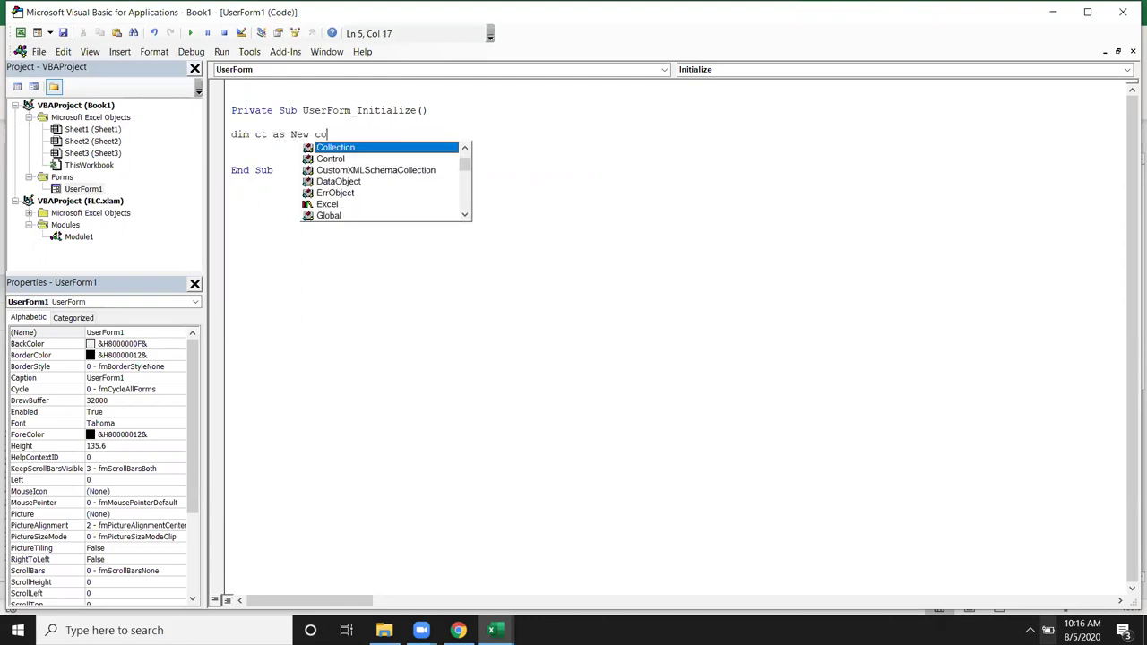
key("Tab")
key("Return")
key("Return")
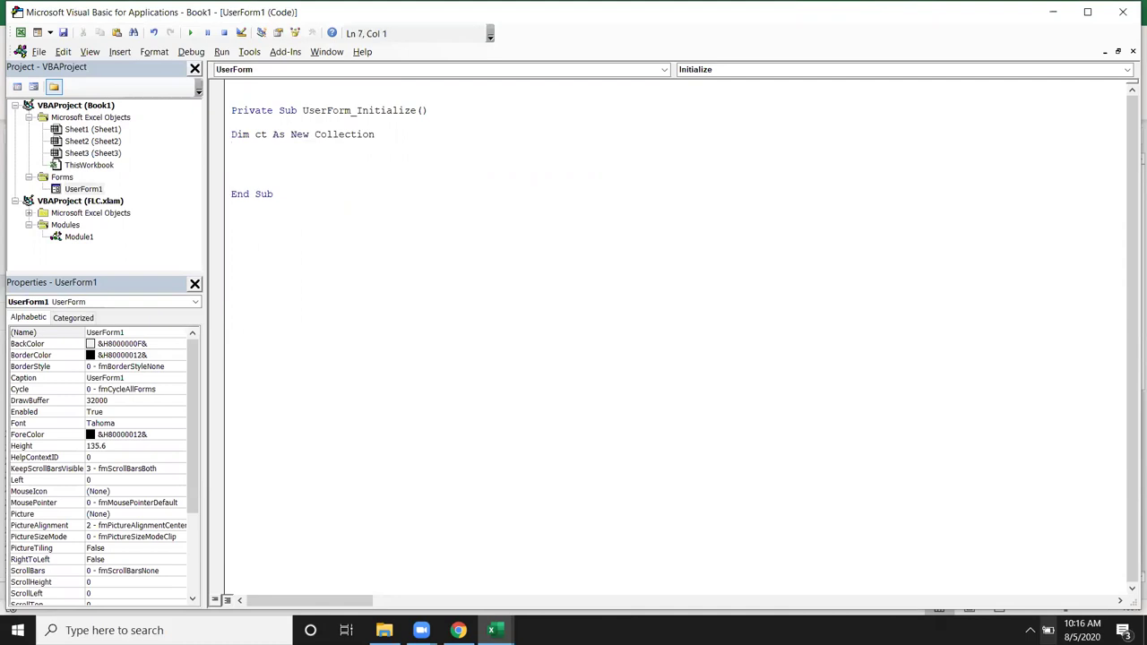
Add a loop For i = 2 To Range("A65000").End(xlUp).Row ... Next i.
type("for i = 2 to range")
type("(\"A65000\")")
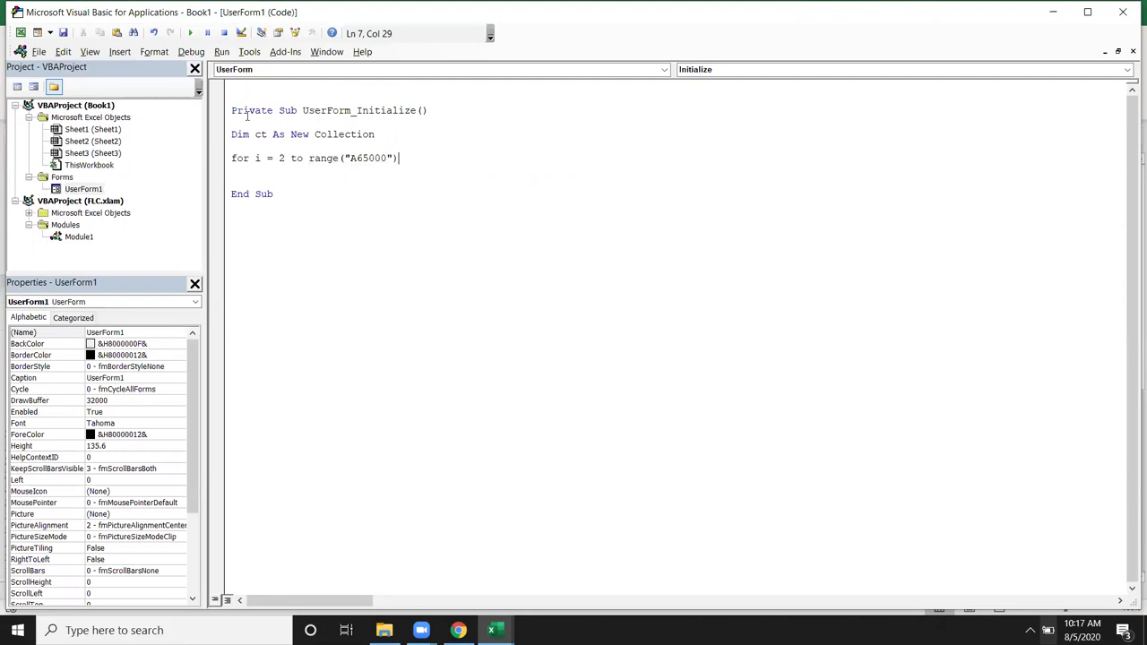
type(".e")
key("Down")
key("Down")
key("Up")
key("Tab")
type("(")
key("Down")
key("Down")
key("Down")
key("Down")
key("Tab")
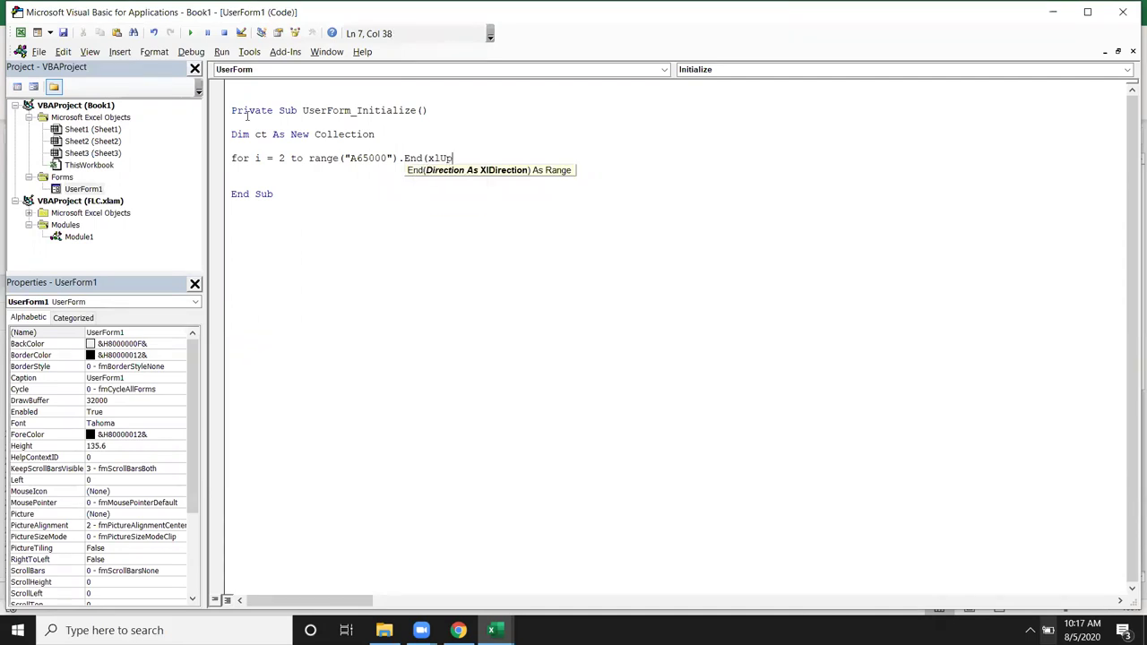
type(")")
type(",")
key("BackSpace")
type(".")
type("Ro")
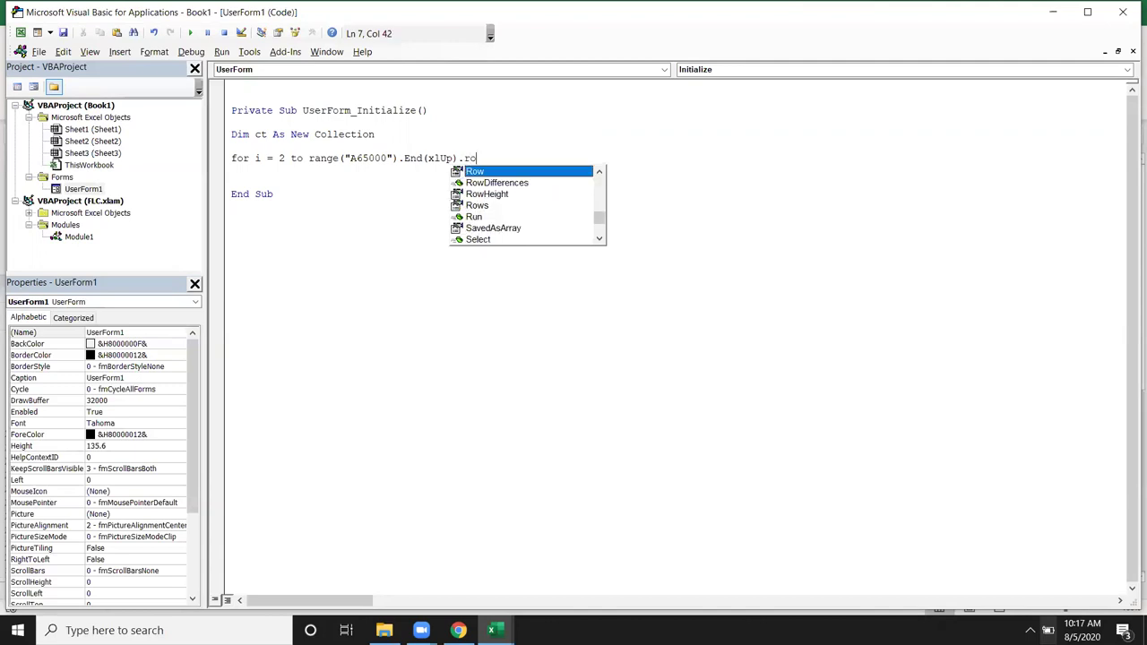
key("Tab")
key("Return")
key("Return")
key("Return")
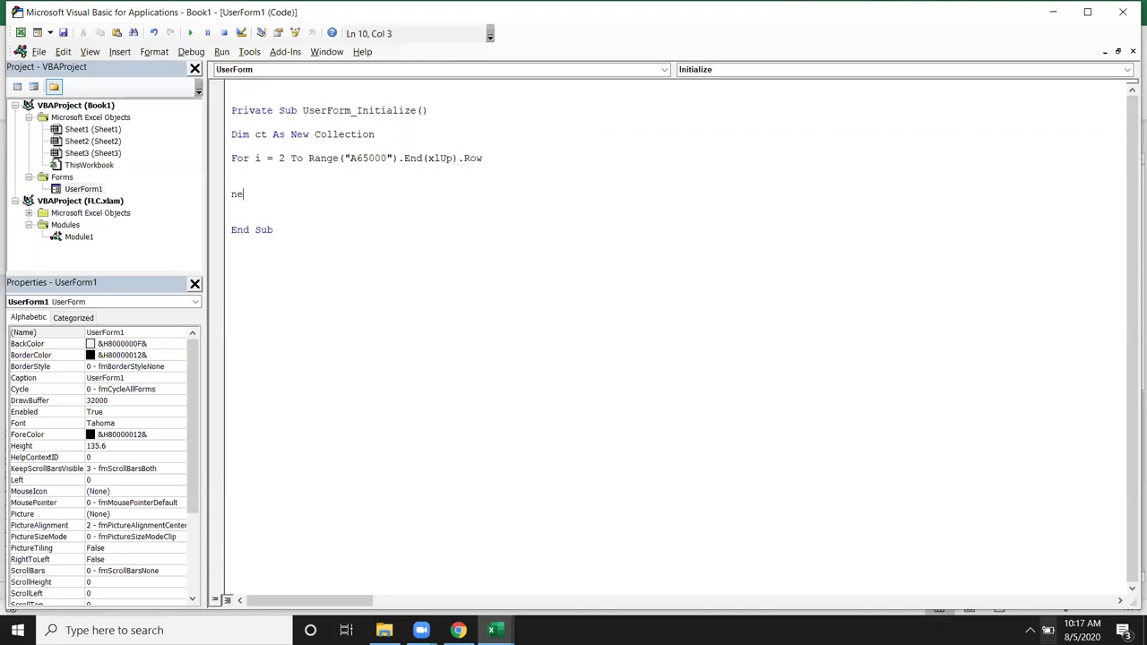
type("i")
key("Up")
key("Return")
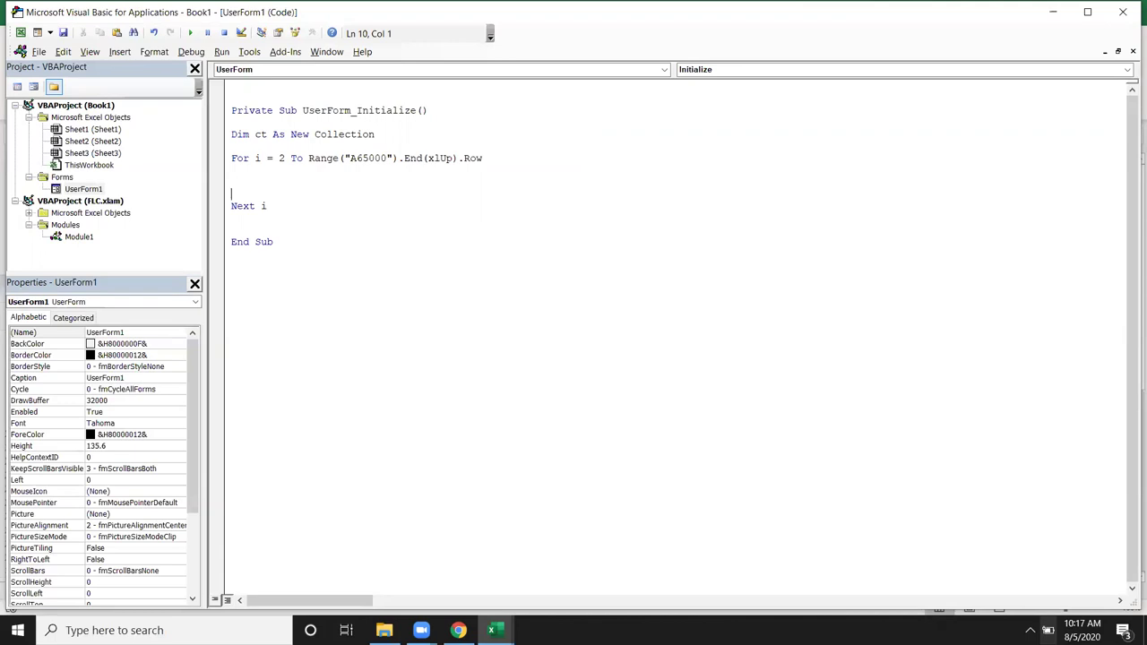
key("Up")
Inside the loop add ct.Add Range("A" & i).Value, CStr(Range("A" & i).Value).
type("ct")
key("BackSpace")
key("BackSpace")
type("ct")
type(".Ad")
key("Tab")
type("range(")
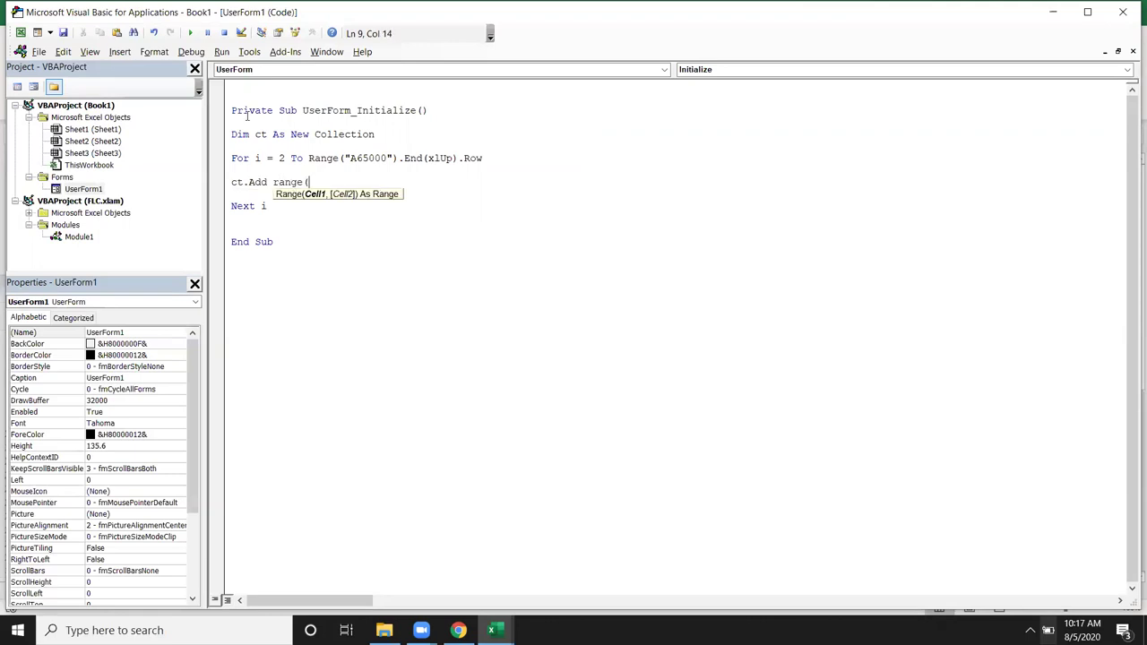
type("\"A\" ")
type("& ")
type("i).Value")
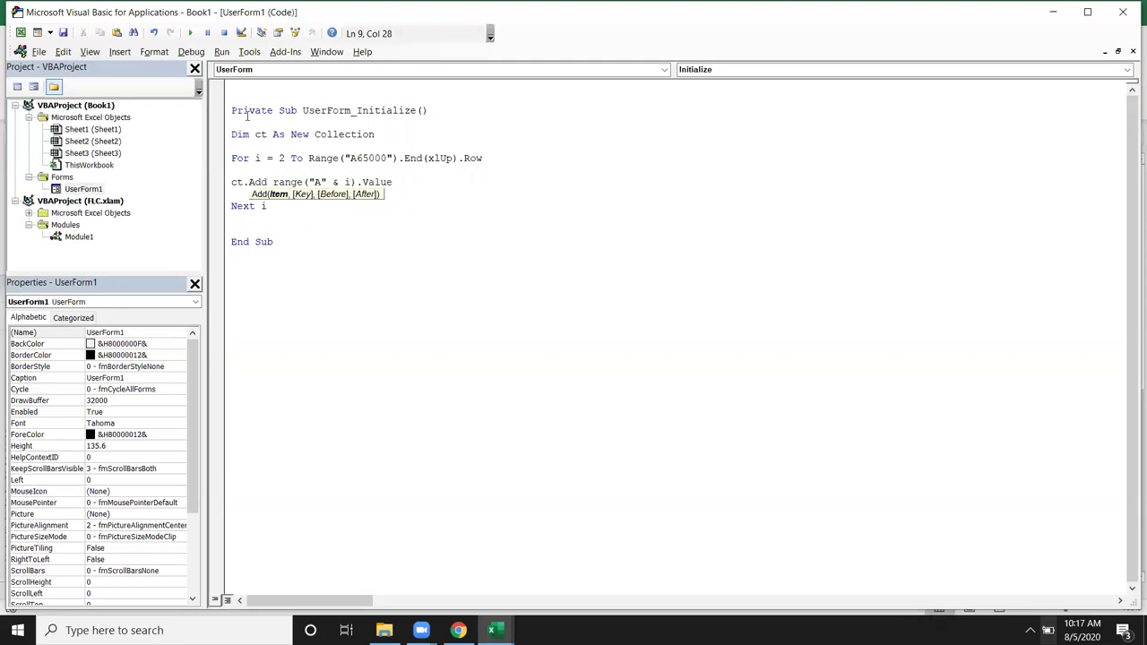
type(",c")
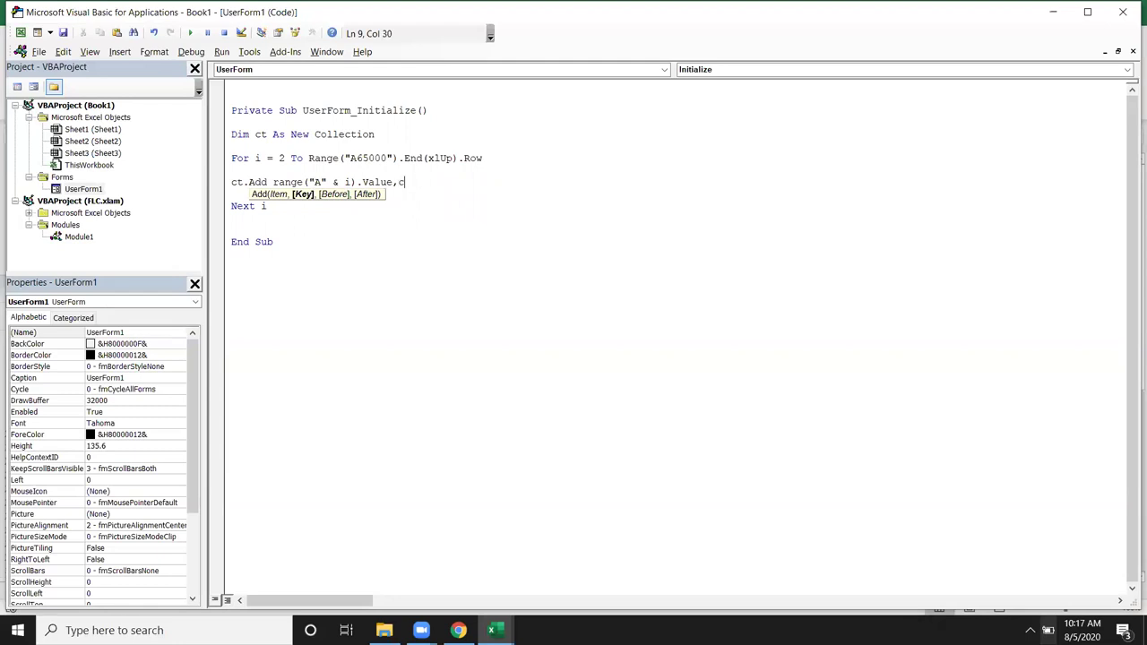
type("str")
type("(")
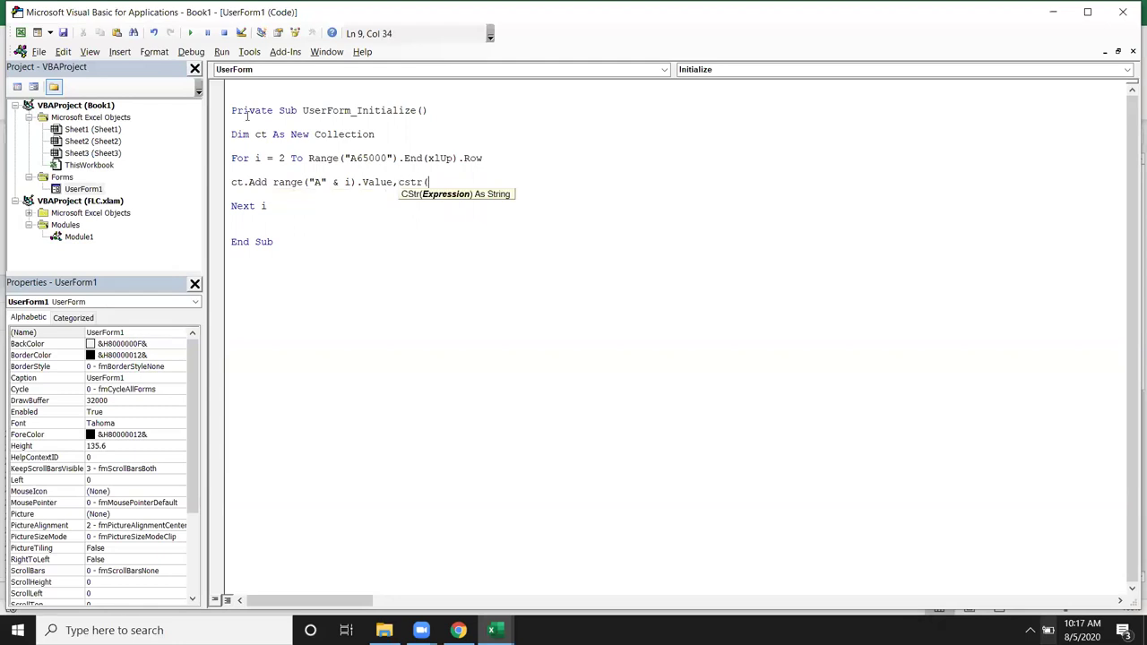
type("range")
type("(")
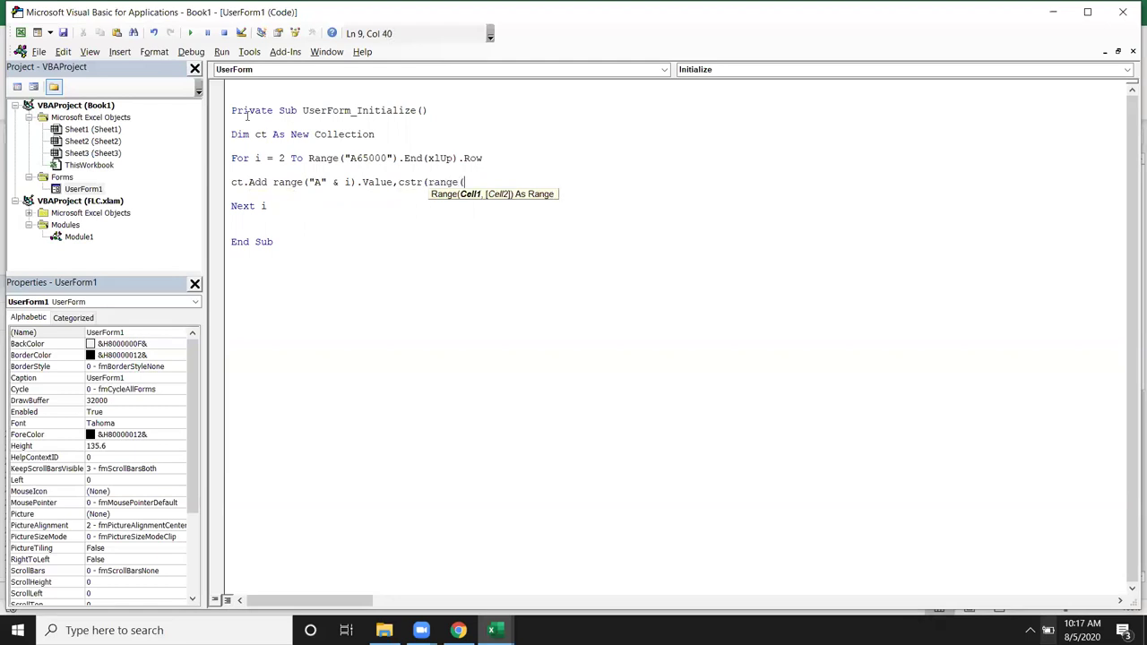
type("\"A\" & i)")
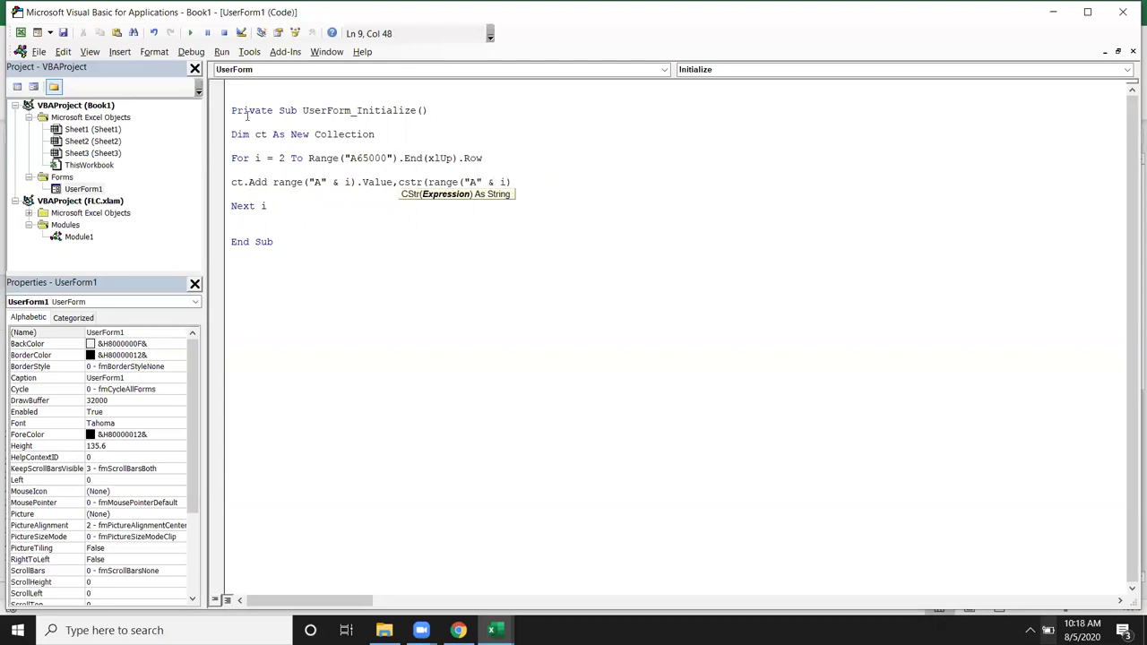
type(".")
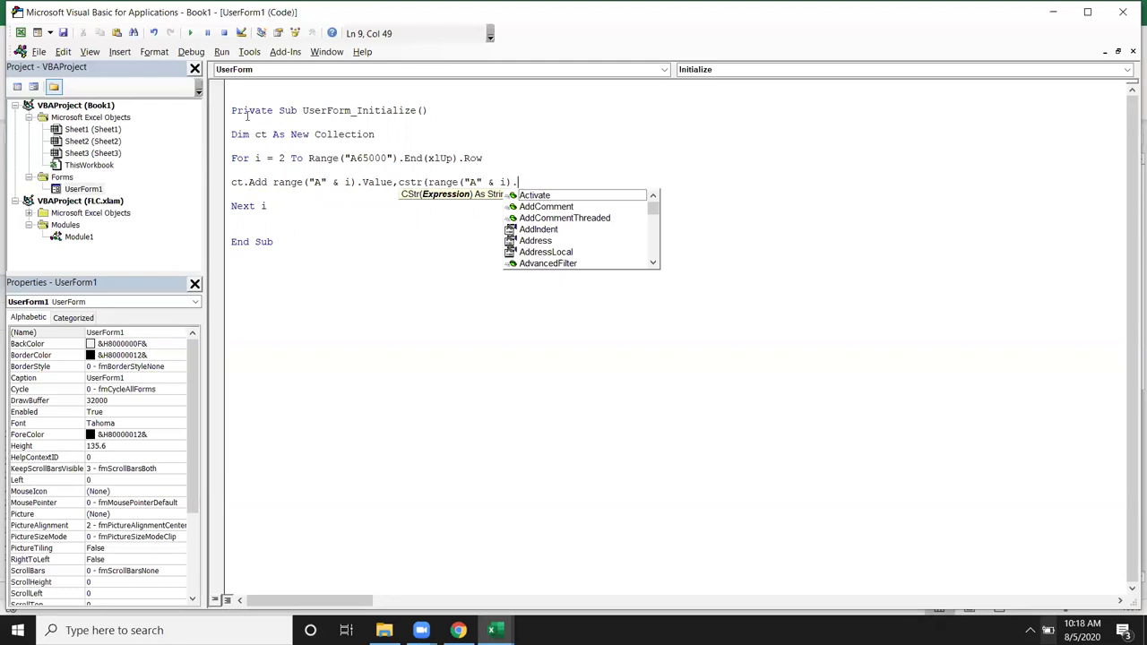
type("v")
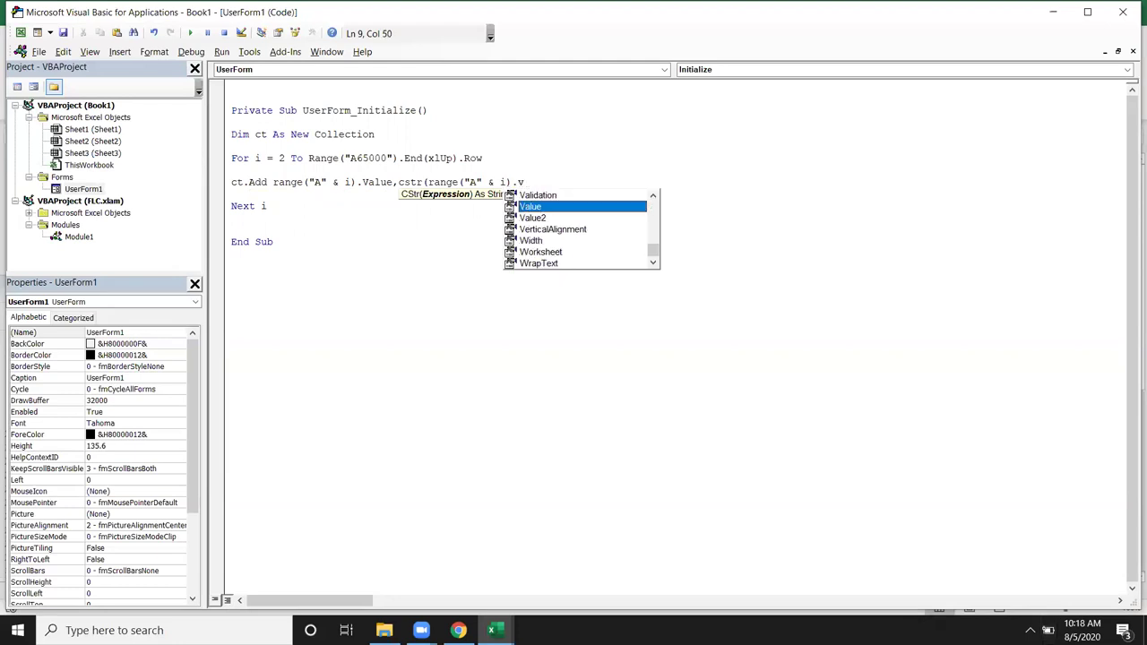
key("Tab")
type(")")
key("Return")
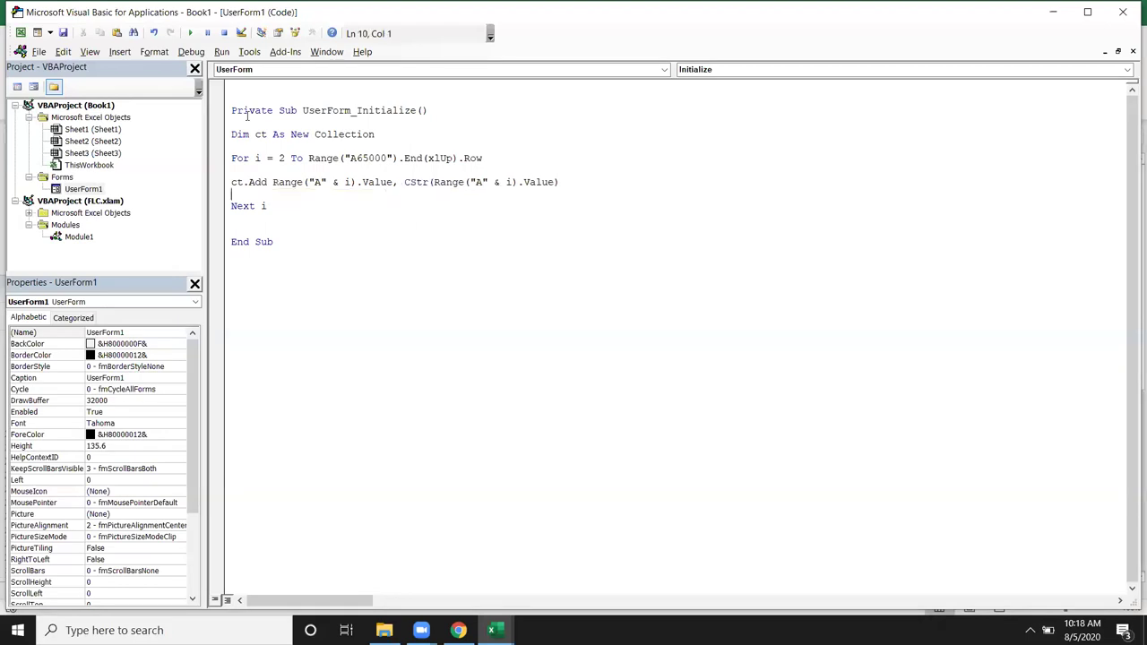
key("Up")
key("Up")
key("Up")
key("End")
key("Up")
key("Return")
key("Down")
key("Down")
key("Down")
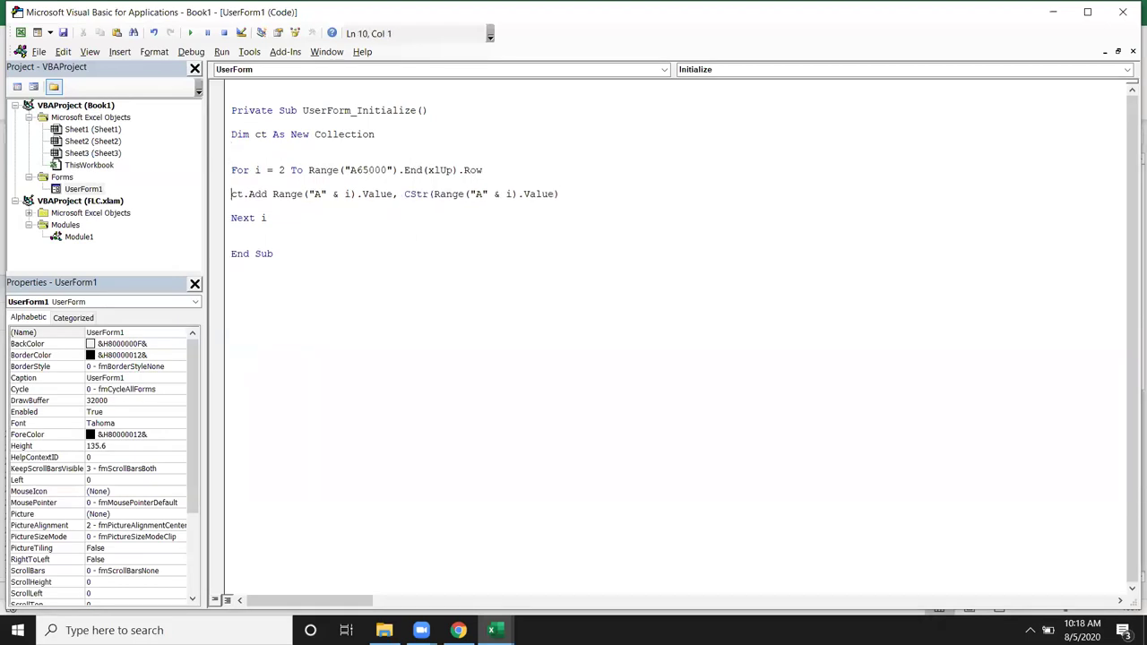
key("shift+Down")
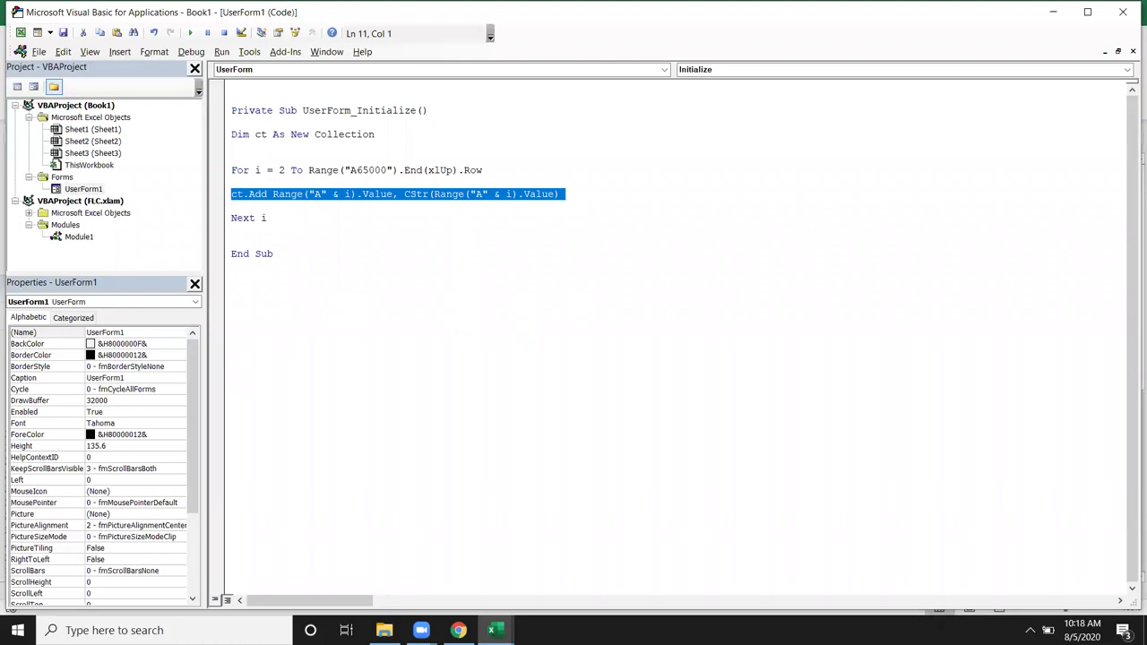
Insert On Error Resume Next above the loop so duplicate cities are skipped.
left_click(231, 157)
type("on error resume next")
key("Down")
key("Down")
key("Down")
key("Down")
key("Down")
key("Return")
key("Return")
Add a For Each Item In ct loop calling Me.ComboBox1.AddItem Item, ending with Next Item.
type("for each item in ct")
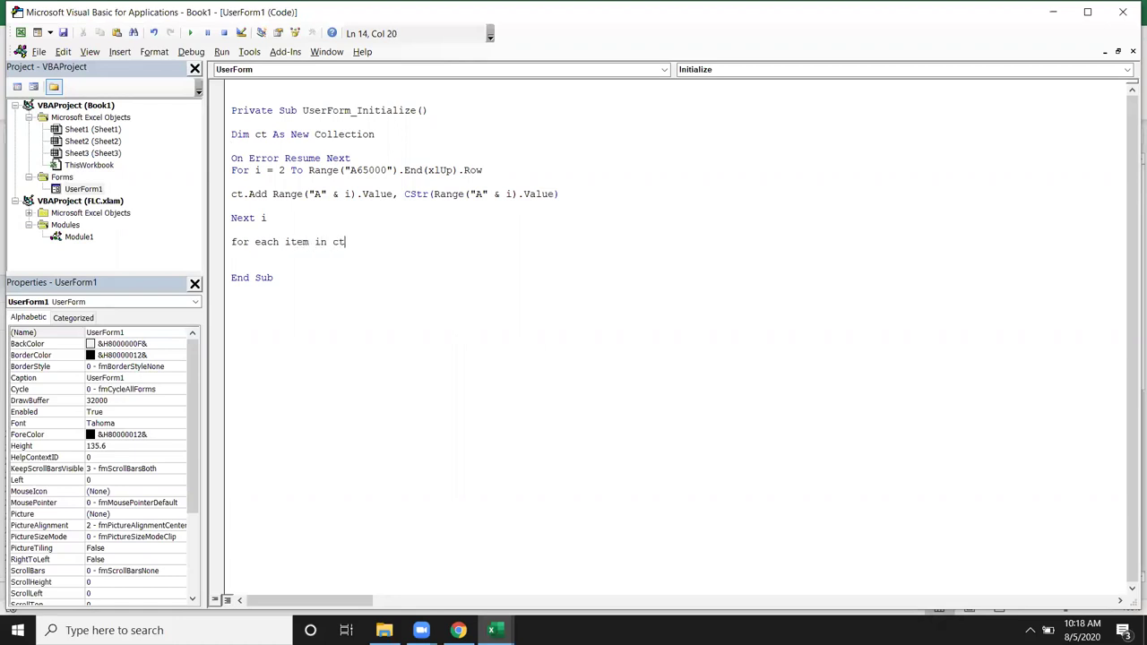
key("Return")
type("me.co")
key("Tab")
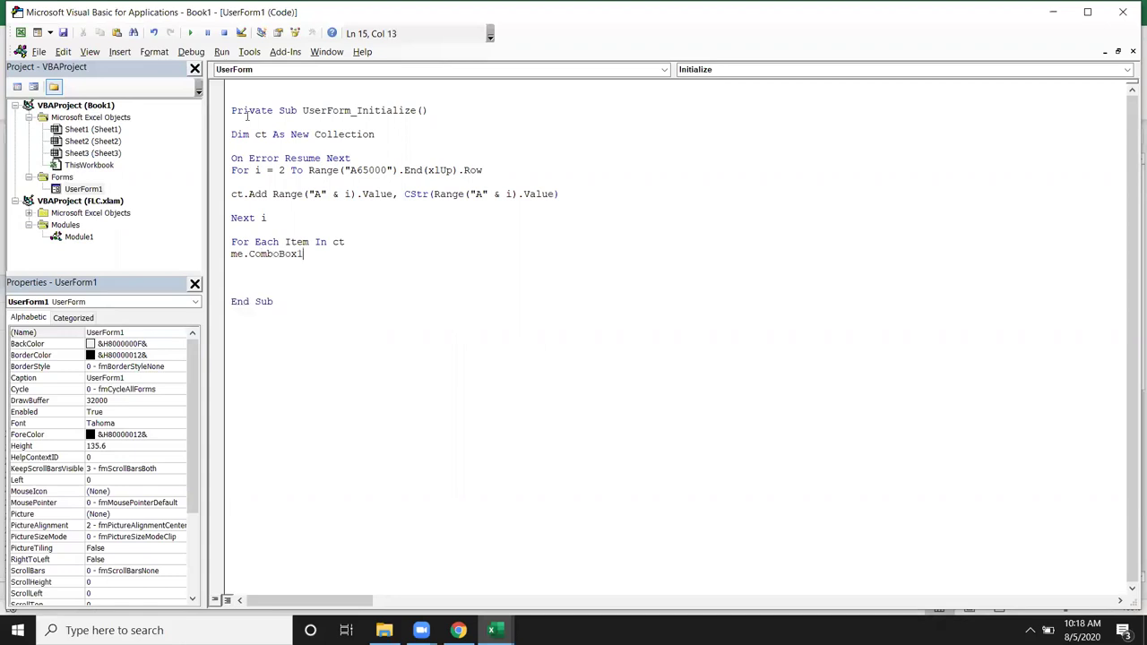
type(".ad")
key("Tab")
type("item")
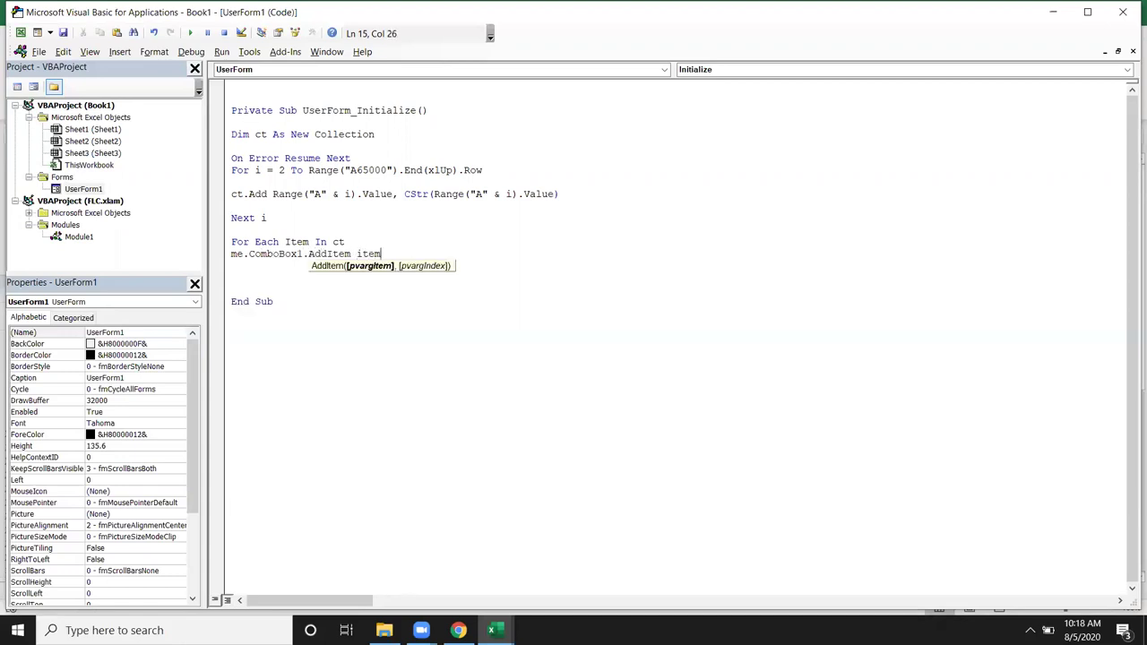
key("Return")
type("next ")
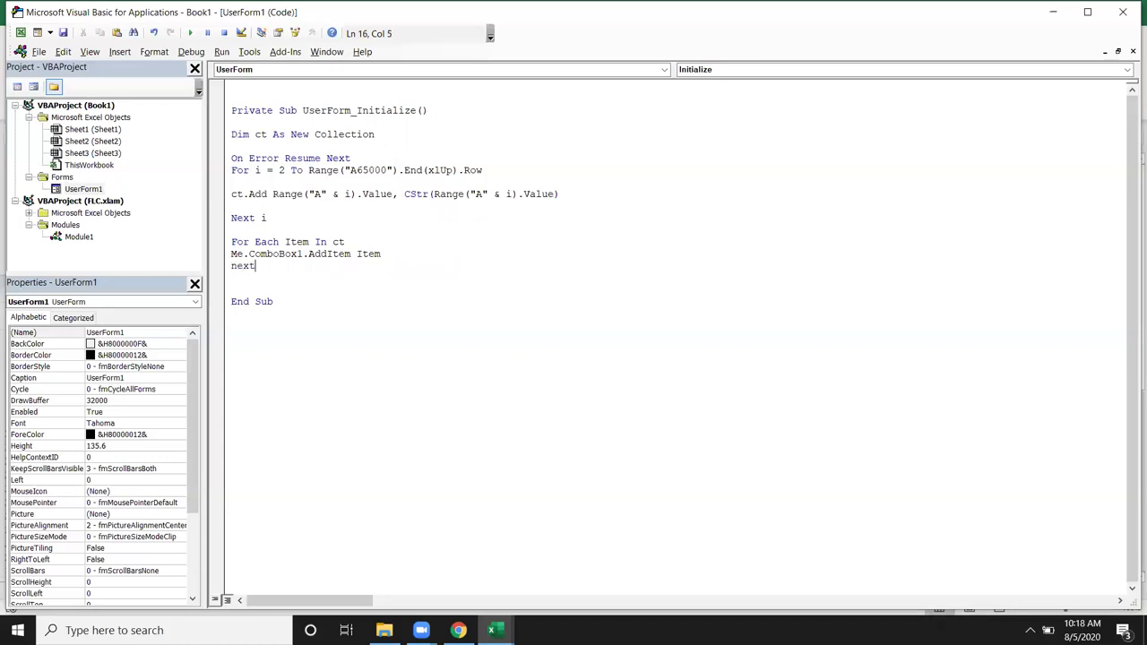
type("item")
key("Return")
Run UserForm1, confirm the City list shows each city once, pick Pune, and close it.
left_click(190, 34)
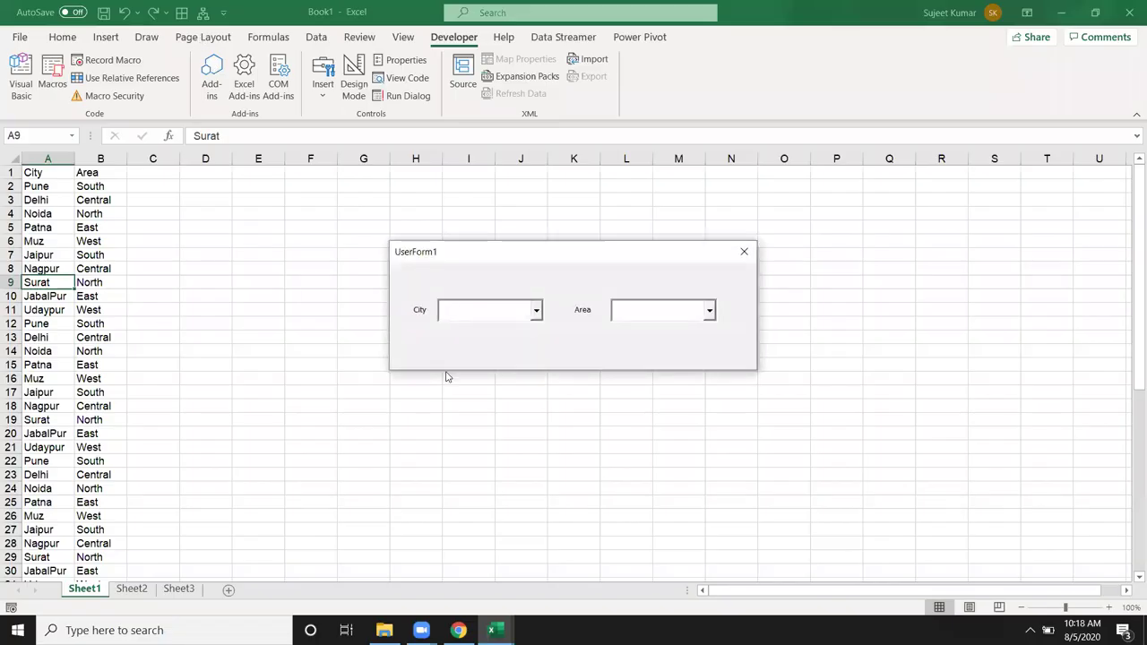
left_click(536, 310)
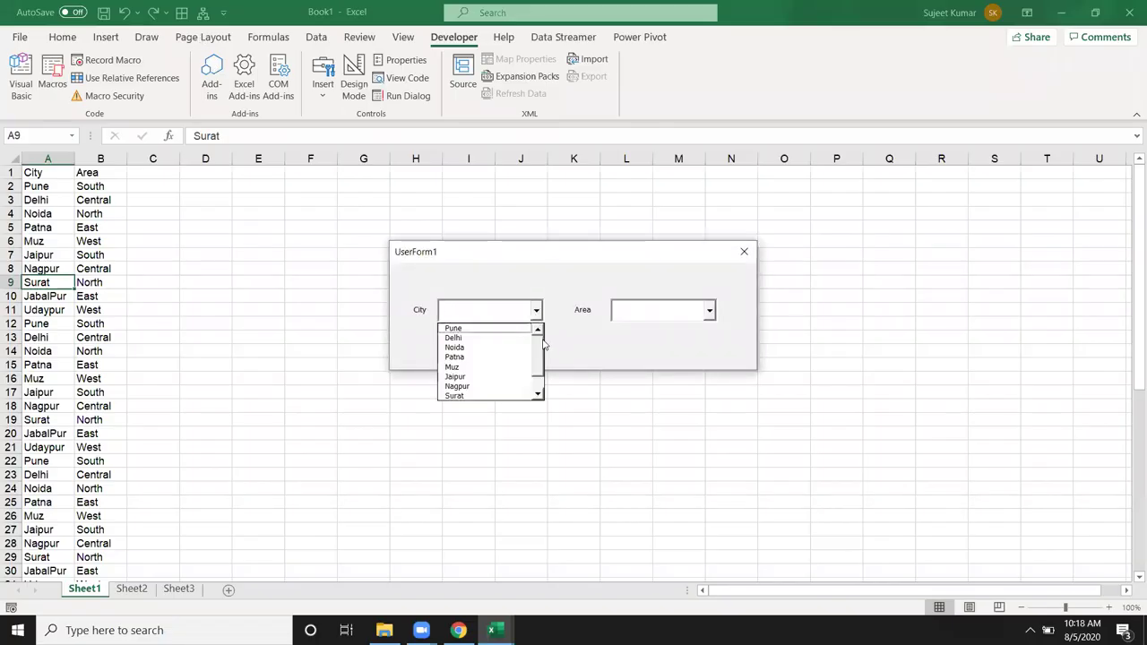
scroll(541, 345, "down", 1)
scroll(541, 345, "up", 1)
scroll(540, 348, "up", 1)
scroll(540, 348, "down", 1)
scroll(546, 352, "up", 1)
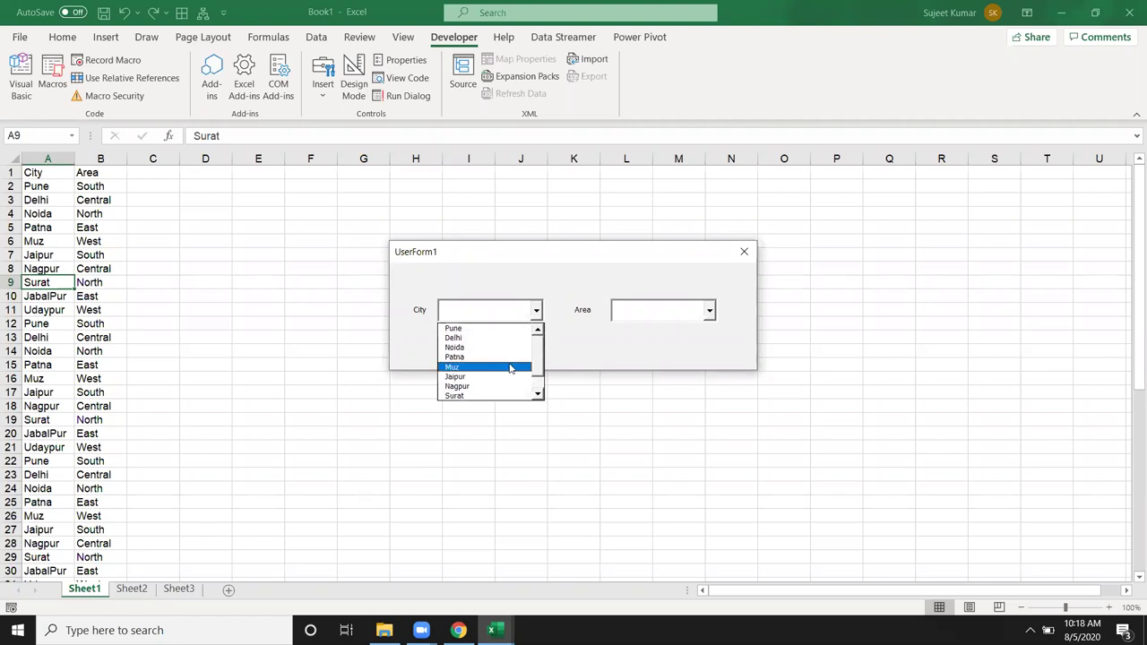
left_click(478, 329)
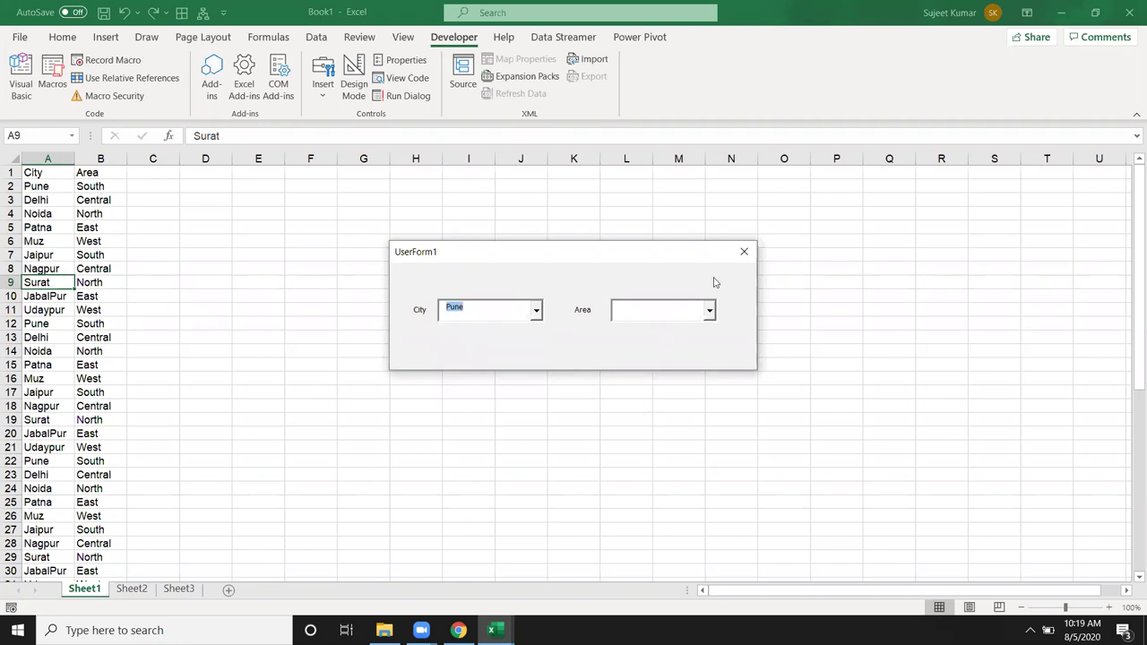
left_click(743, 252)
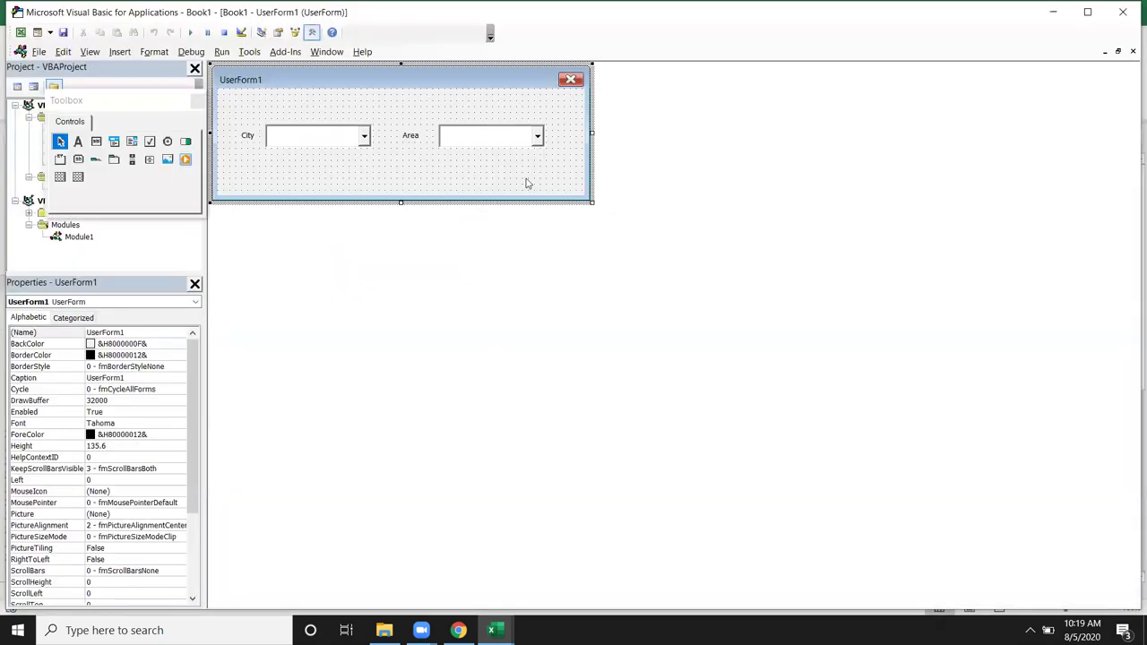
Create an empty ComboBox1_Change handler and delete the ComboBox2_Change handler.
double_click(509, 143)
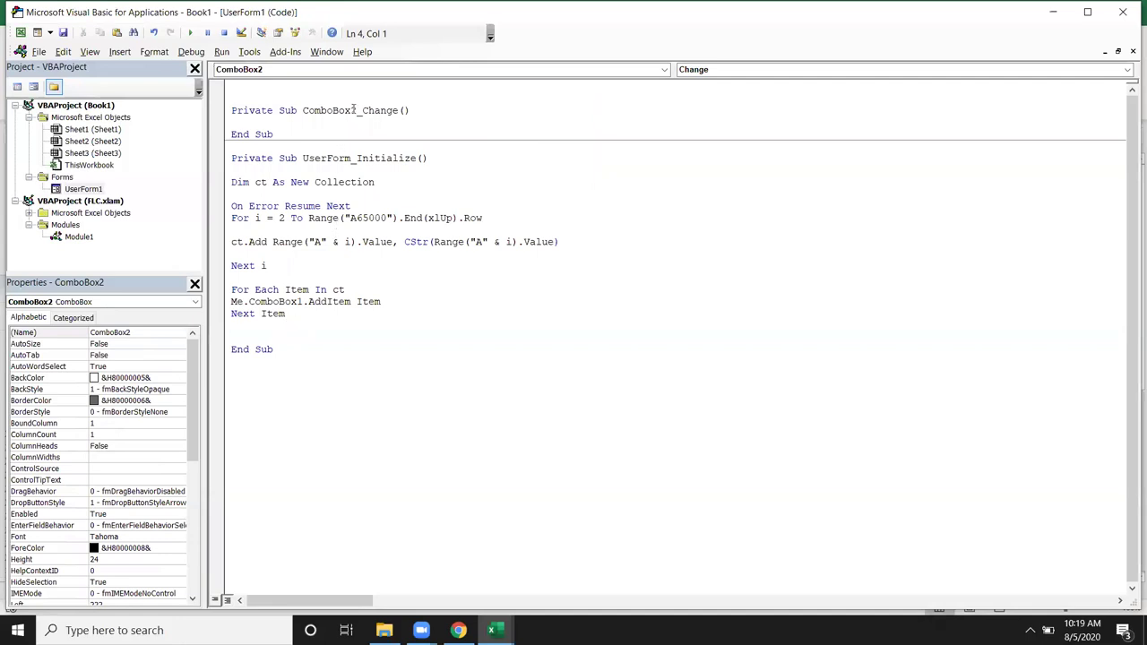
left_click(690, 71)
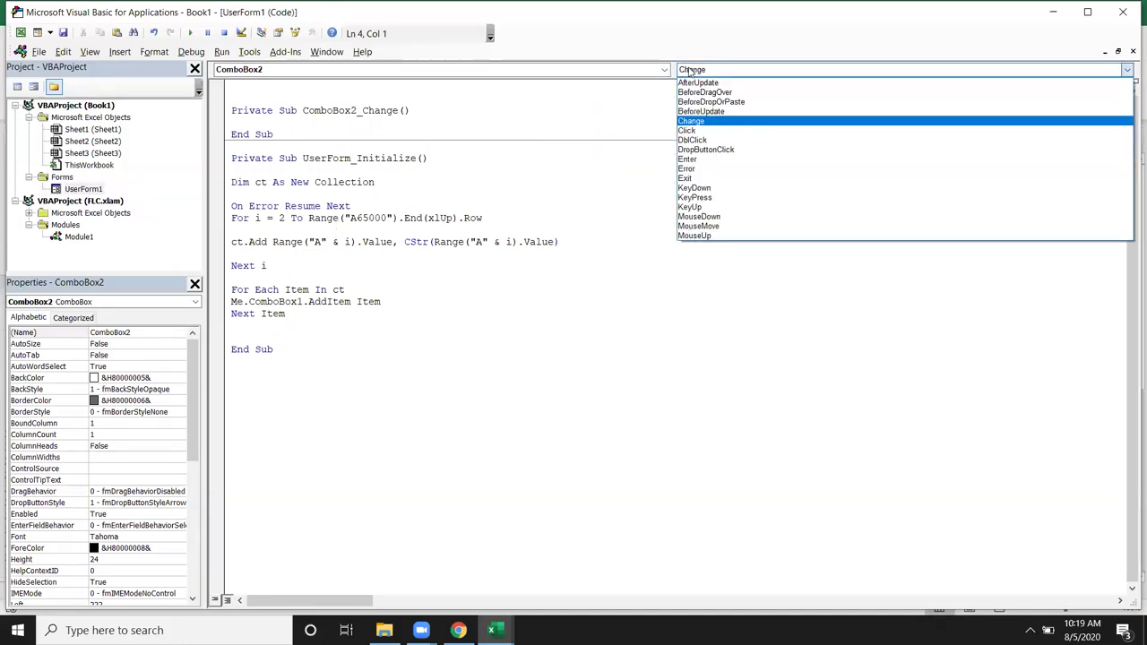
left_click(481, 70)
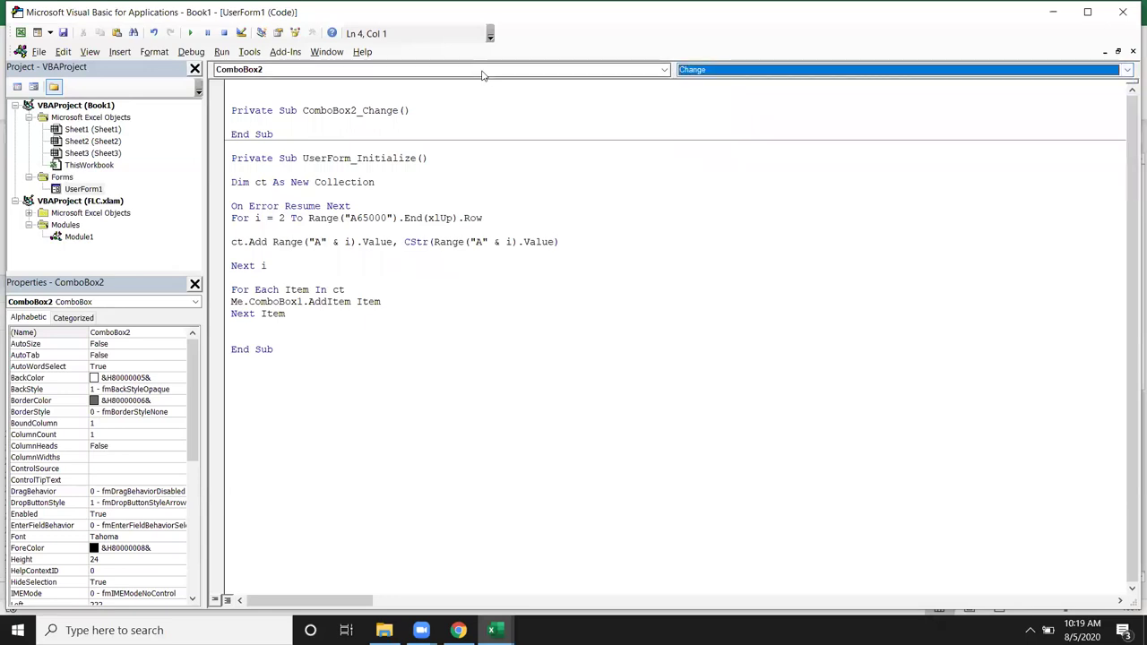
left_click(481, 70)
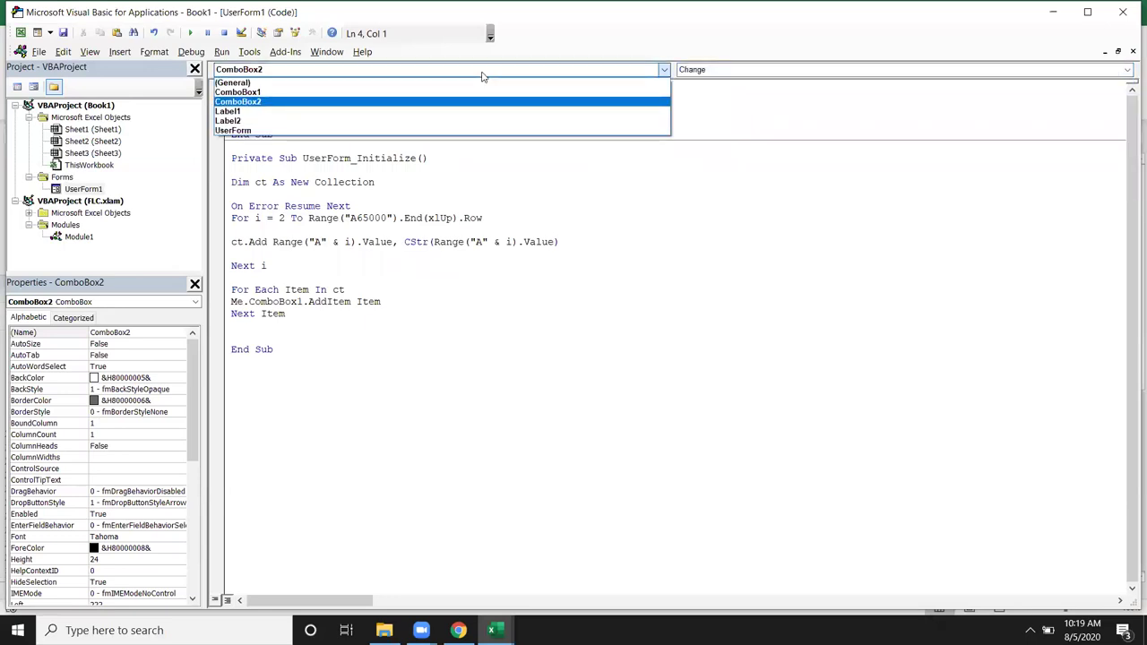
left_click(480, 94)
mouse_move(278, 181)
left_mouse_down()
mouse_move(227, 169)
mouse_move(226, 158)
left_mouse_up()
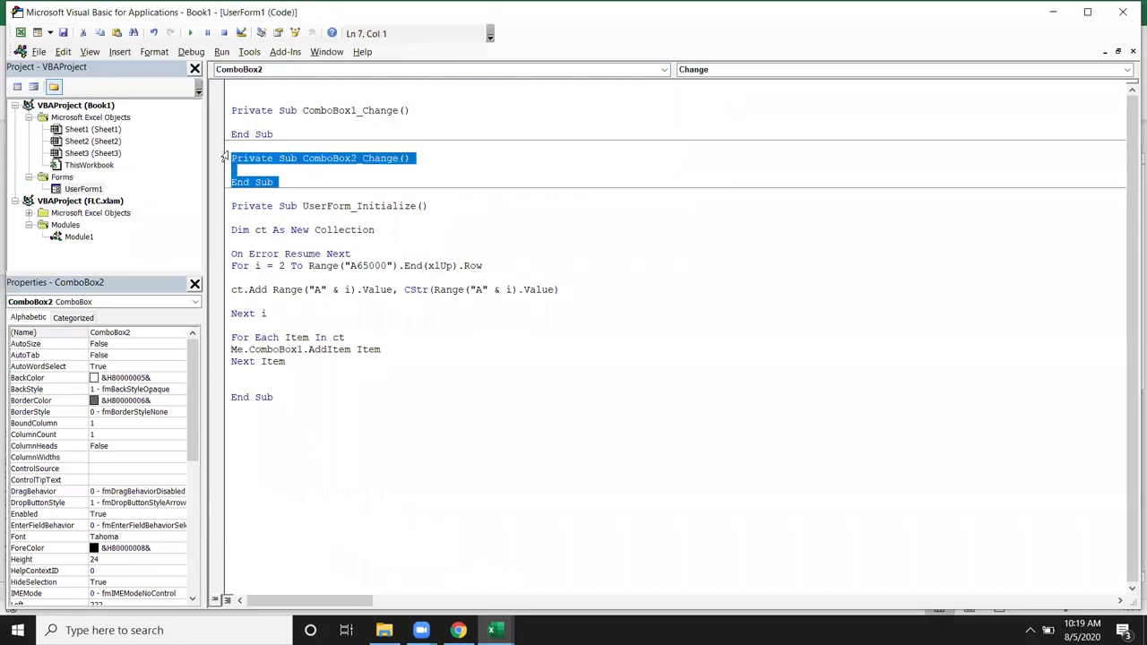
key("Delete")
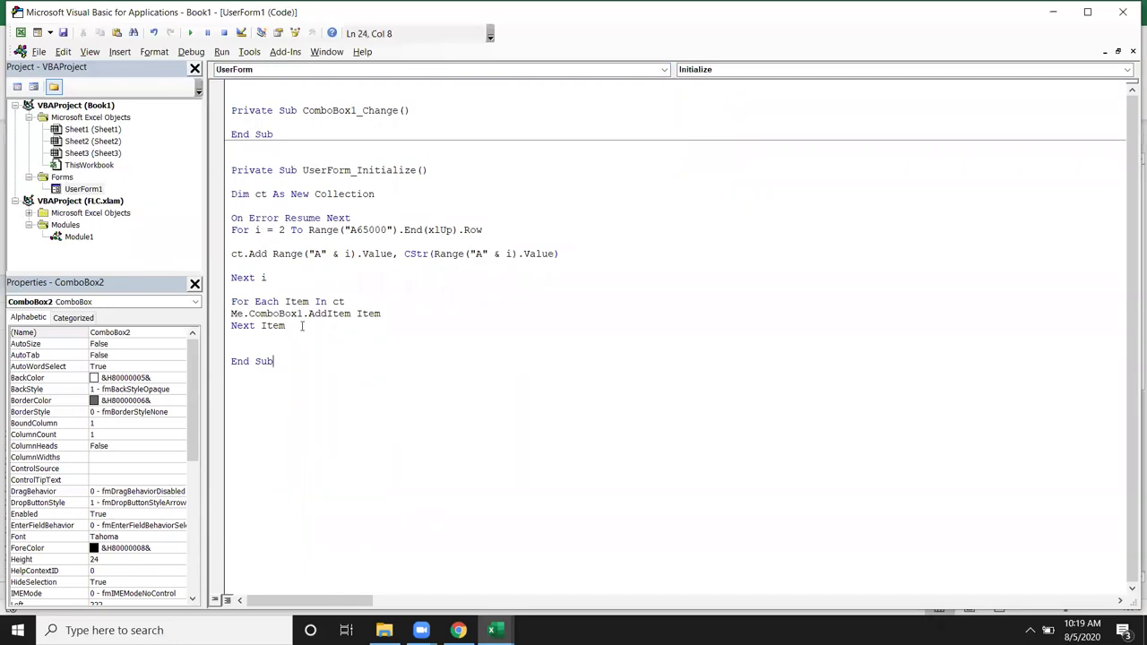
Select the Initialize code from Dim through Next Item, undo an accidental overwrite, return to ComboBox1_Change.
left_click_drag(286, 326, 220, 199)
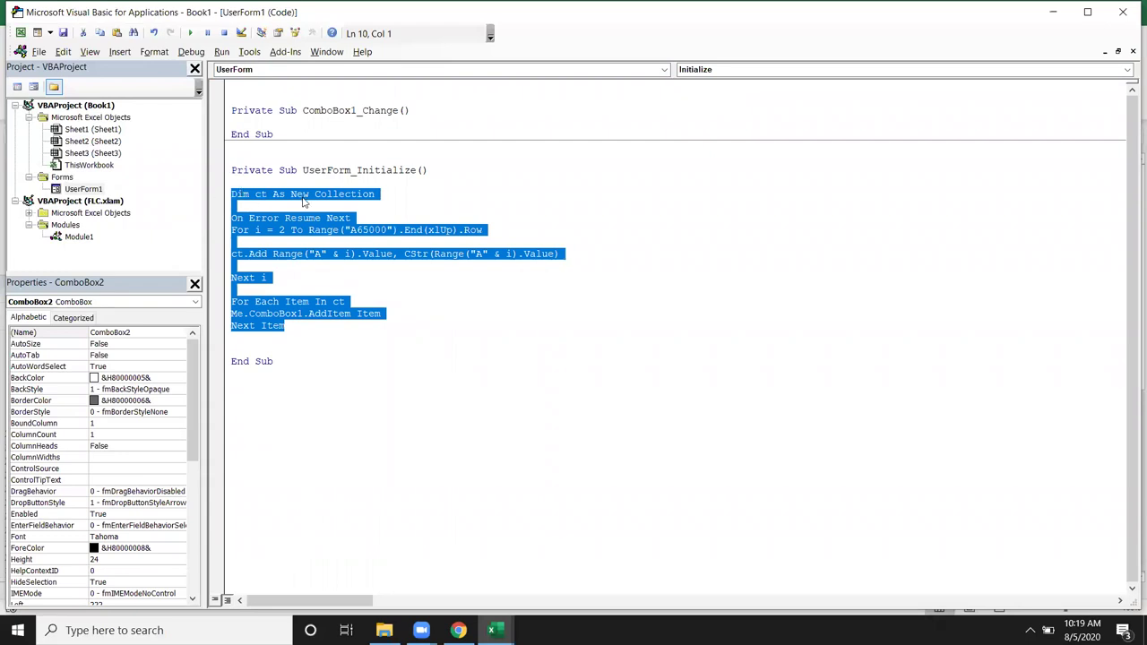
type("c")
key("ctrl+z")
left_click(312, 126)
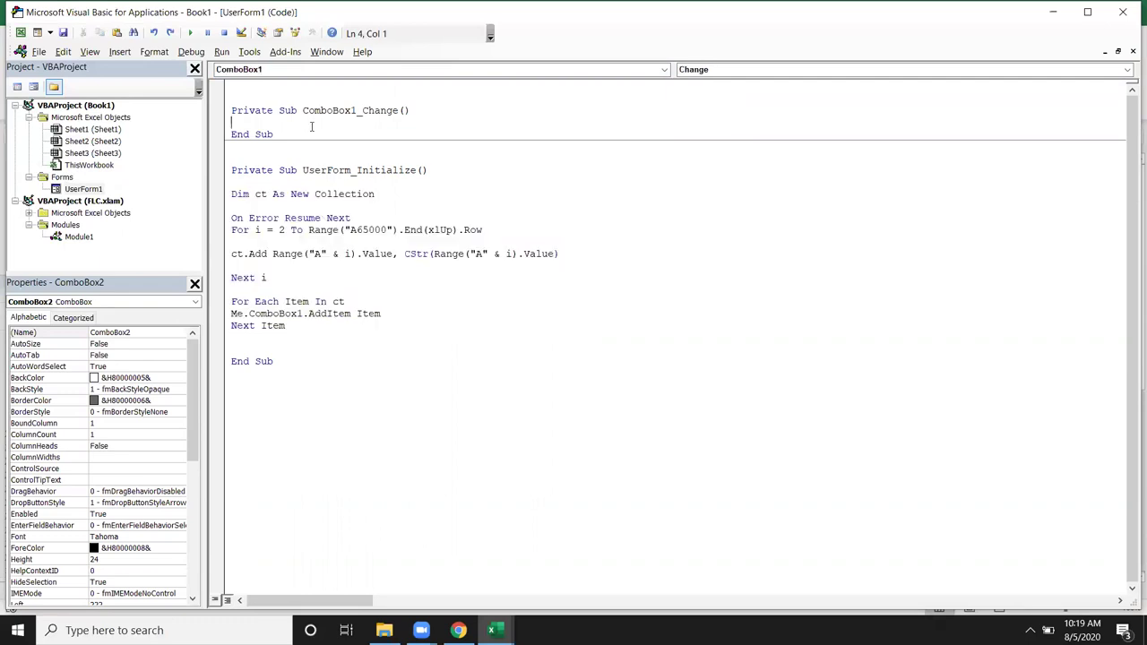
Paste the copied collection loop into ComboBox1_Change and add two blank lines after it.
type("Dim ct As New Collection  On Error Resume Next For i = 2 To Range(\"A65000\").End(xlUp).Row  ct.Add Range(\"A\" & i).Value, CStr(Range(\"A\" & i).Value)  Next i  For Each Item In ct Me.ComboBox1.AddItem Item Next Item")
key("Return")
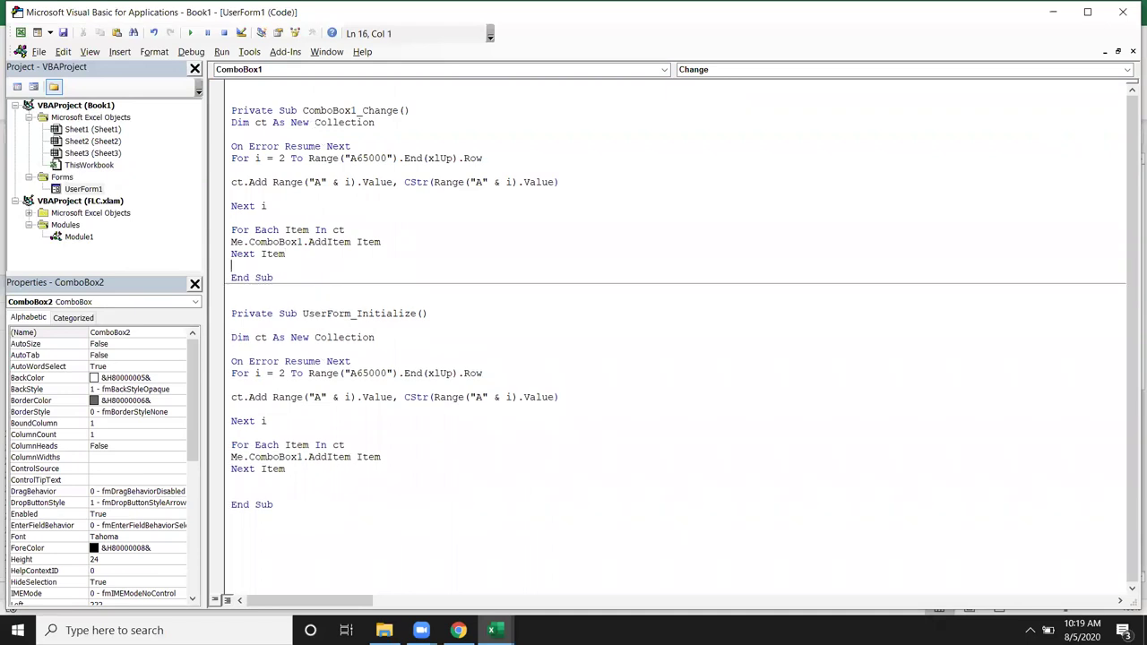
key("Return")
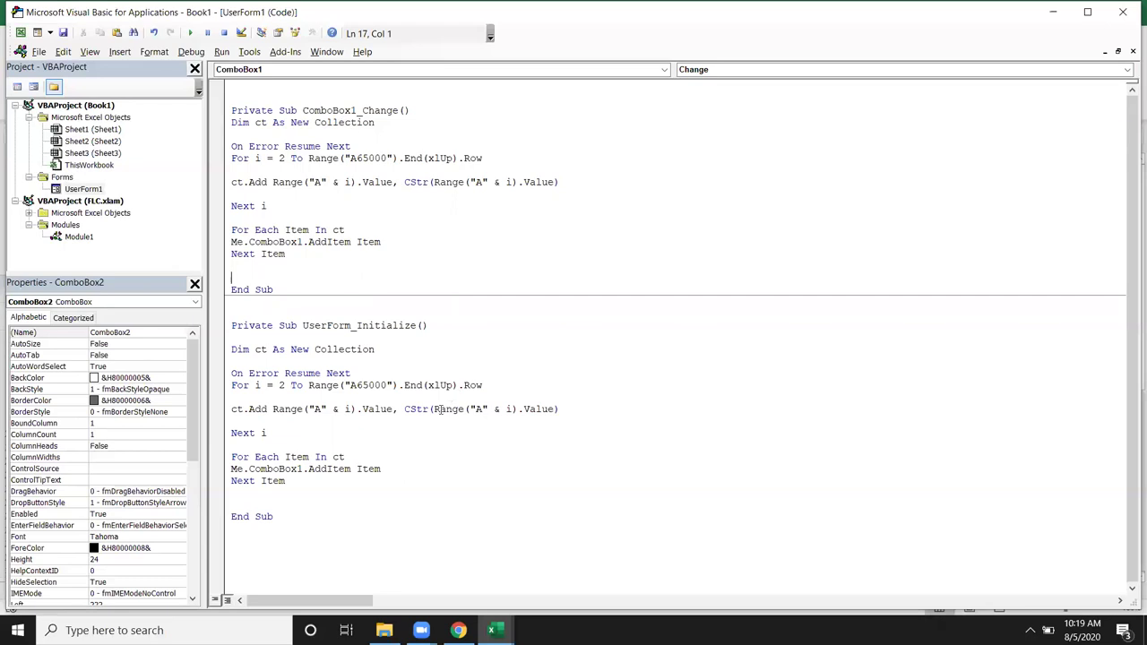
Remove the extra space after ct.Add in the pasted loop.
left_click_drag(401, 409, 559, 408)
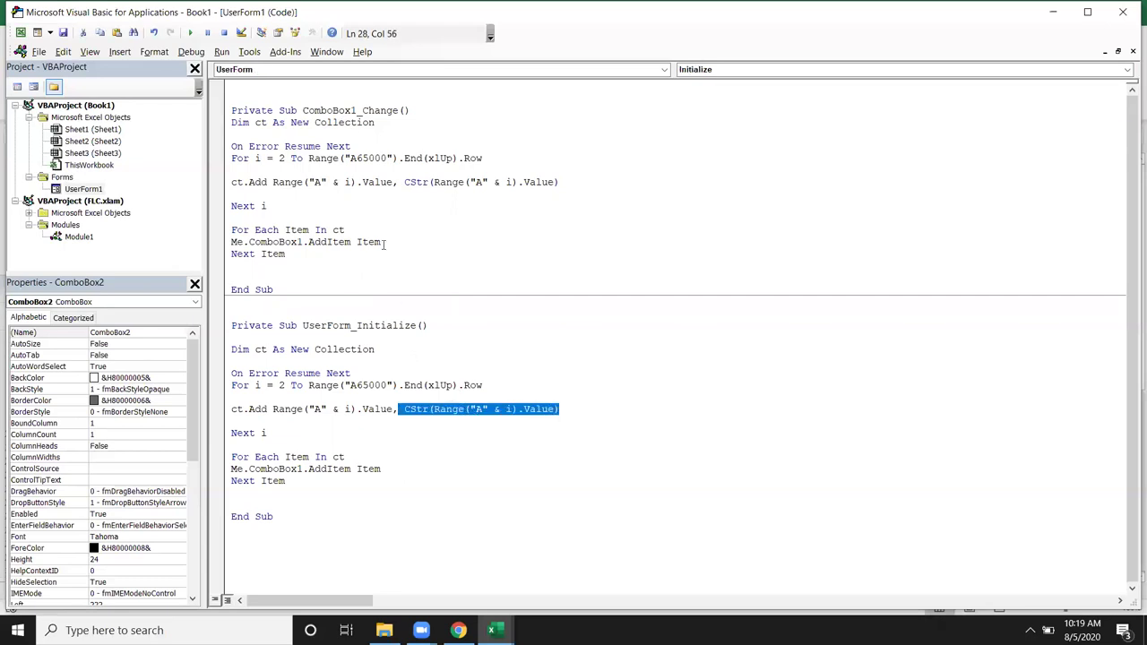
left_click(460, 205)
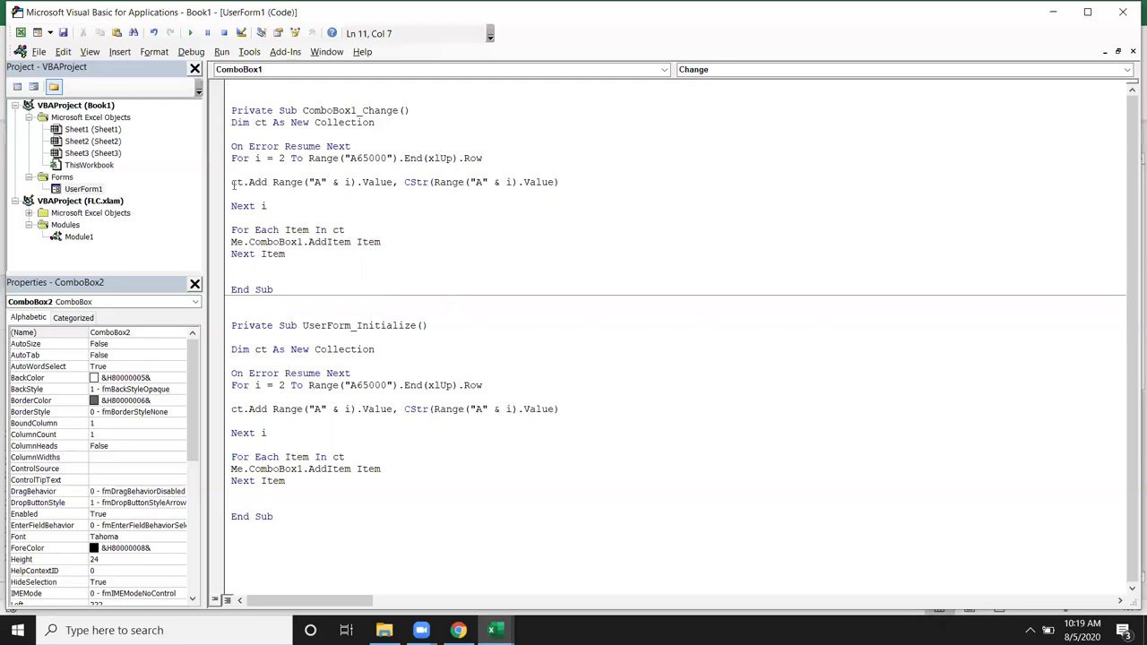
left_click_drag(232, 184, 568, 184)
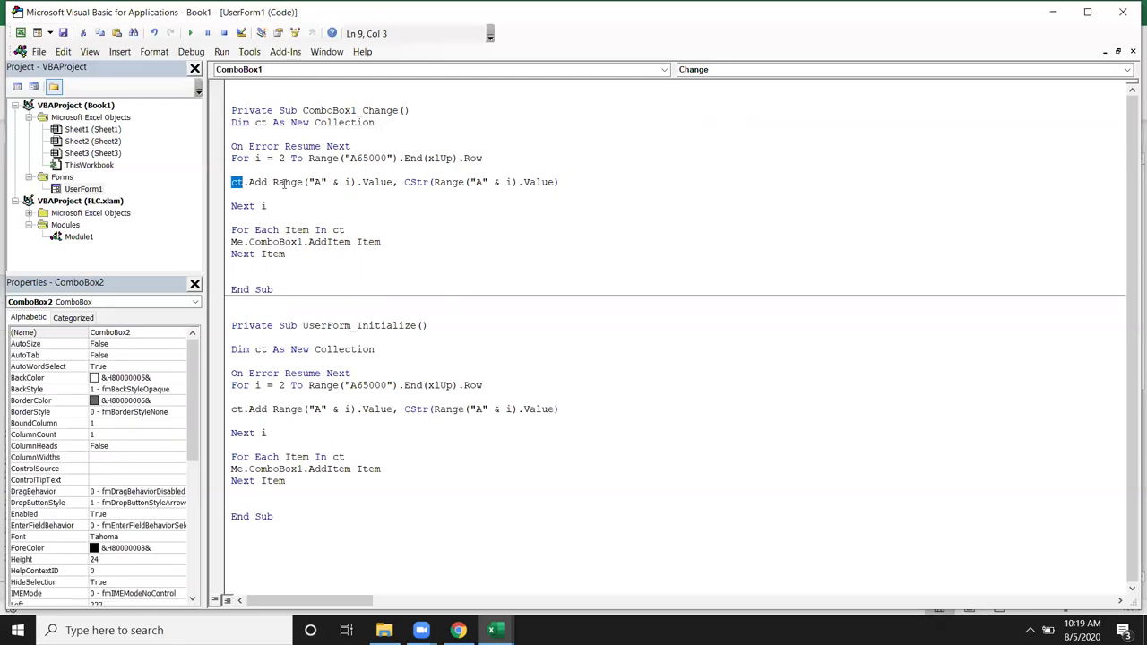
left_click(437, 201)
left_click(270, 182)
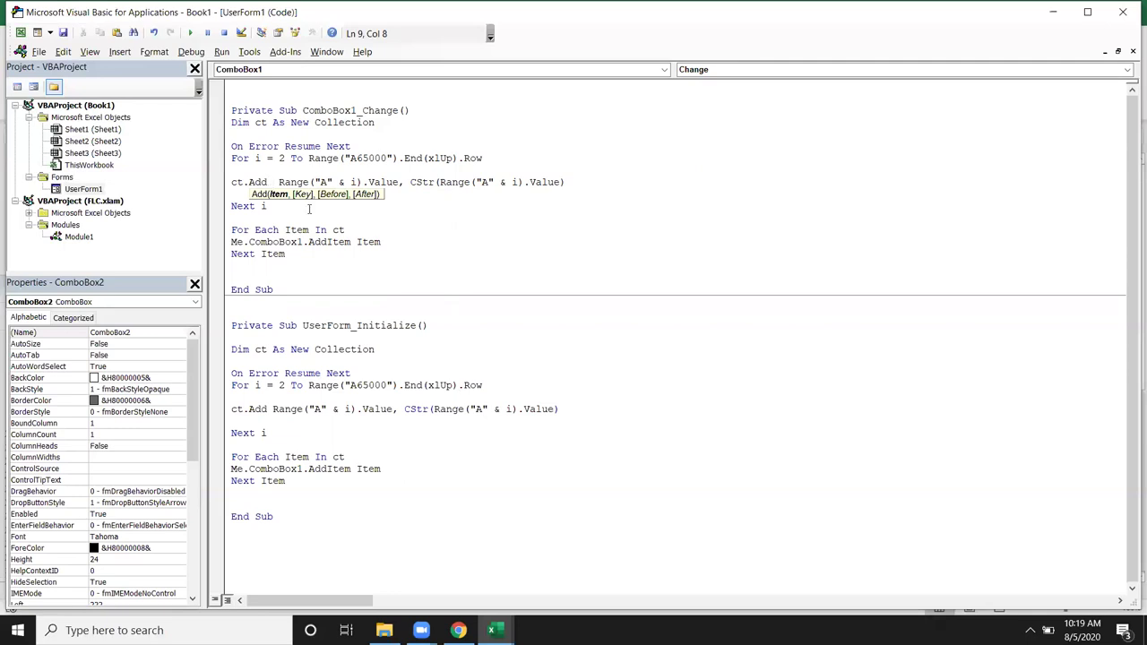
key("BackSpace")
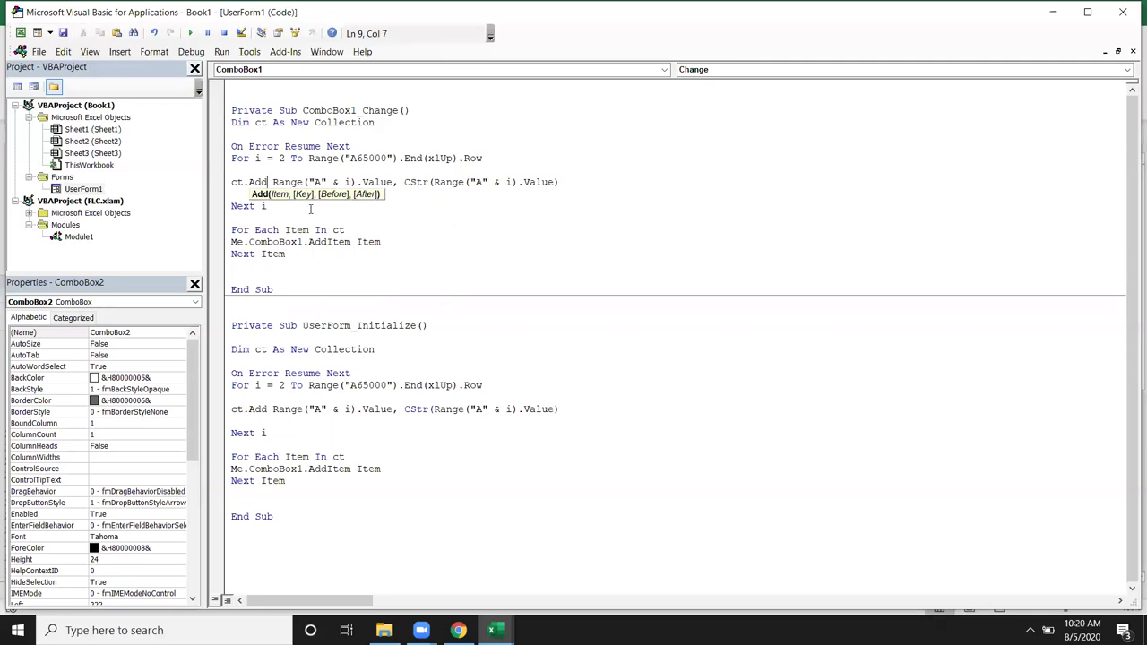
left_click(482, 238)
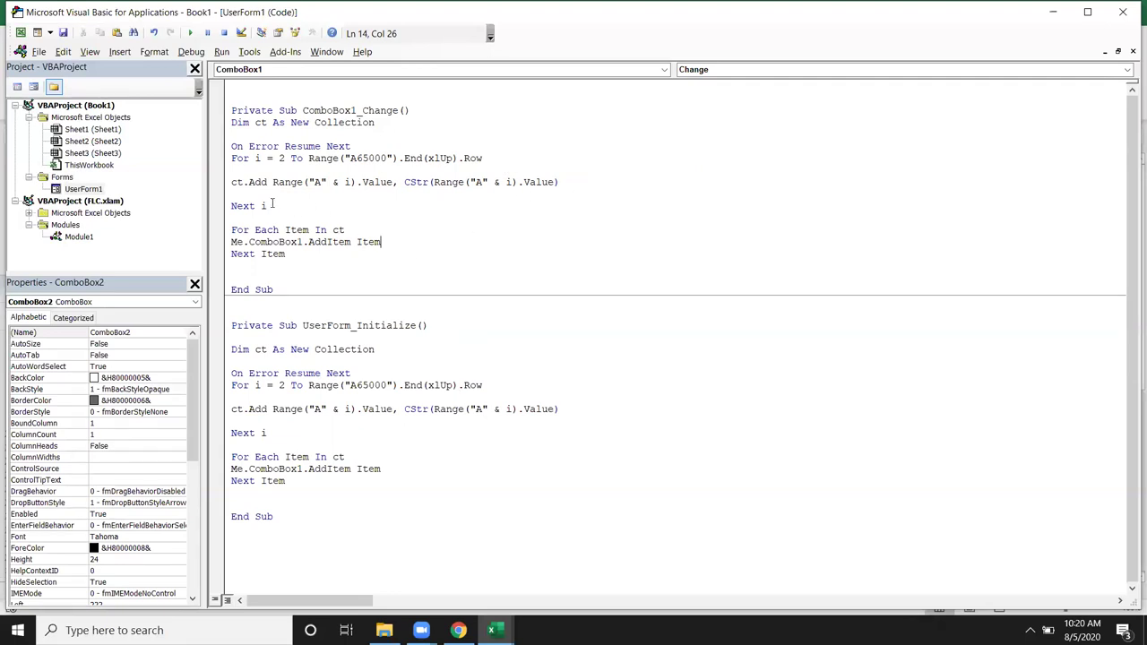
left_click(243, 174)
Add the line If Range("A" & i).Value = Me.ComboBox1.Value Then above ct.Add.
key("Return")
left_click(233, 182)
type("if")
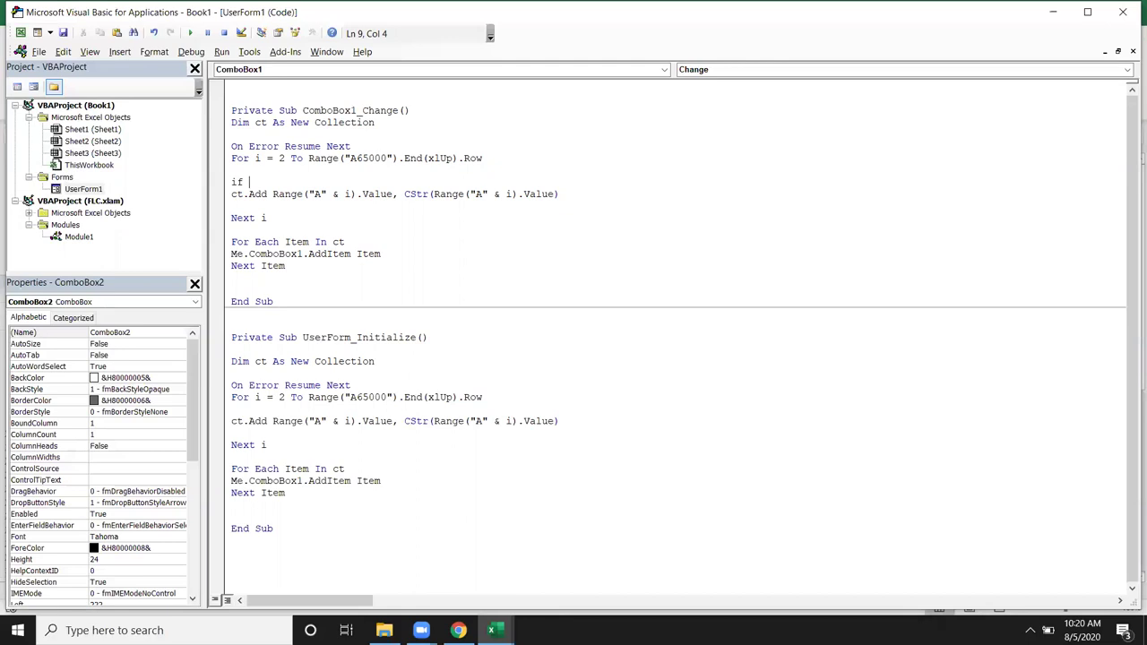
type(" range(\"A\" & i)")
type(".Value")
type(" =")
type(" me.")
type("co")
key("Tab")
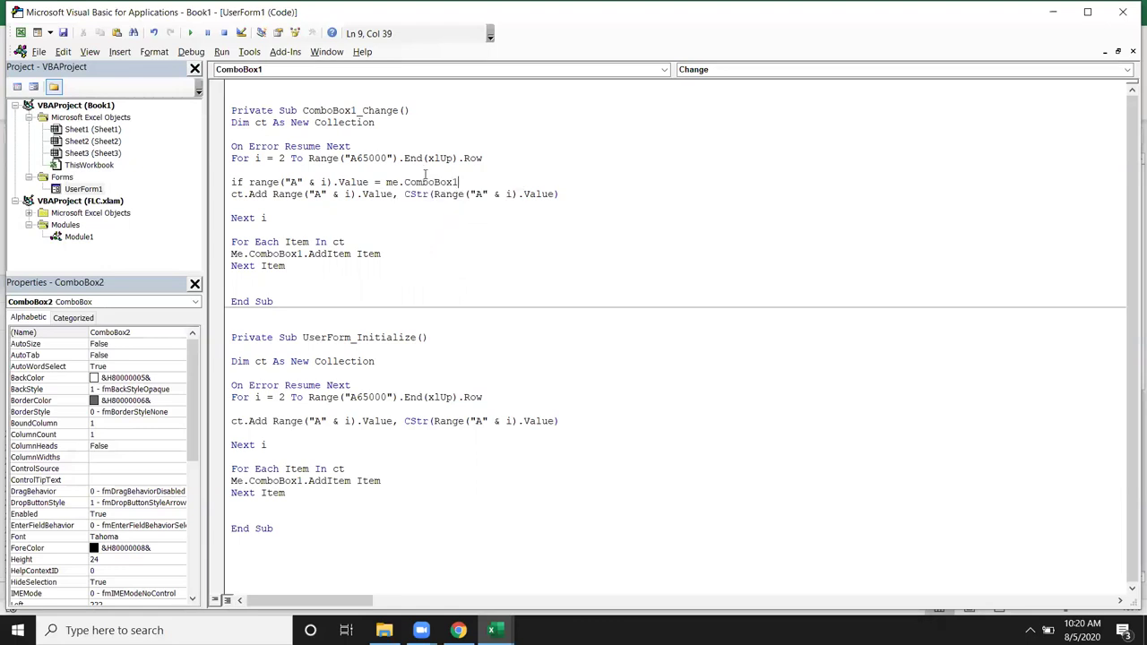
type(".v")
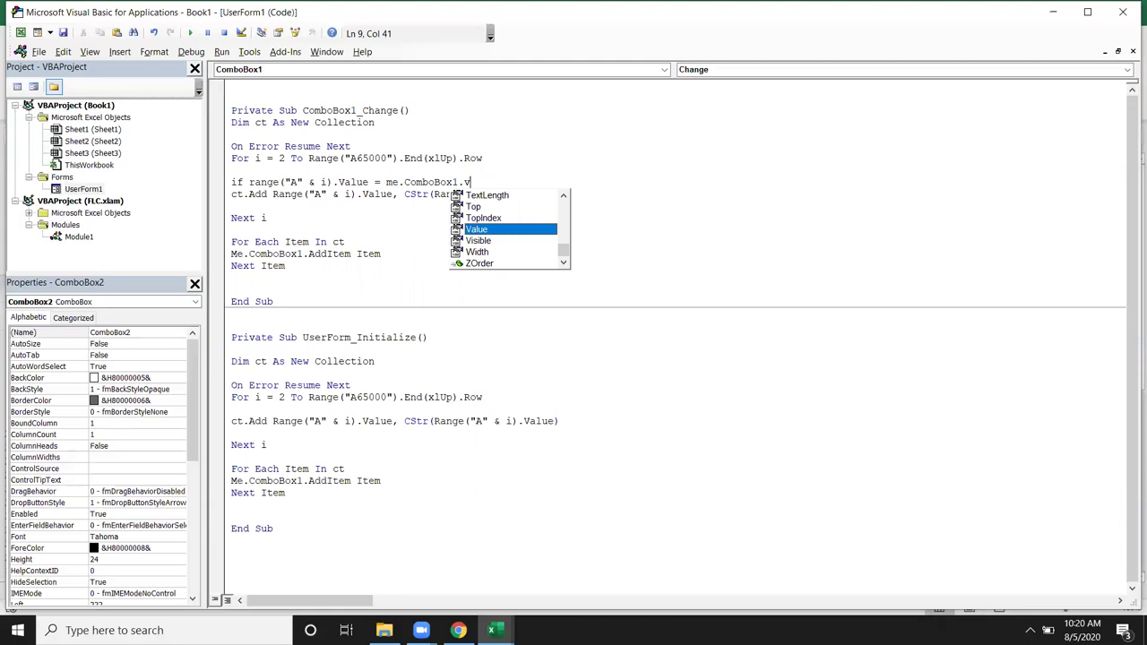
key("Tab")
left_click(425, 174)
key("Return")
type("th")
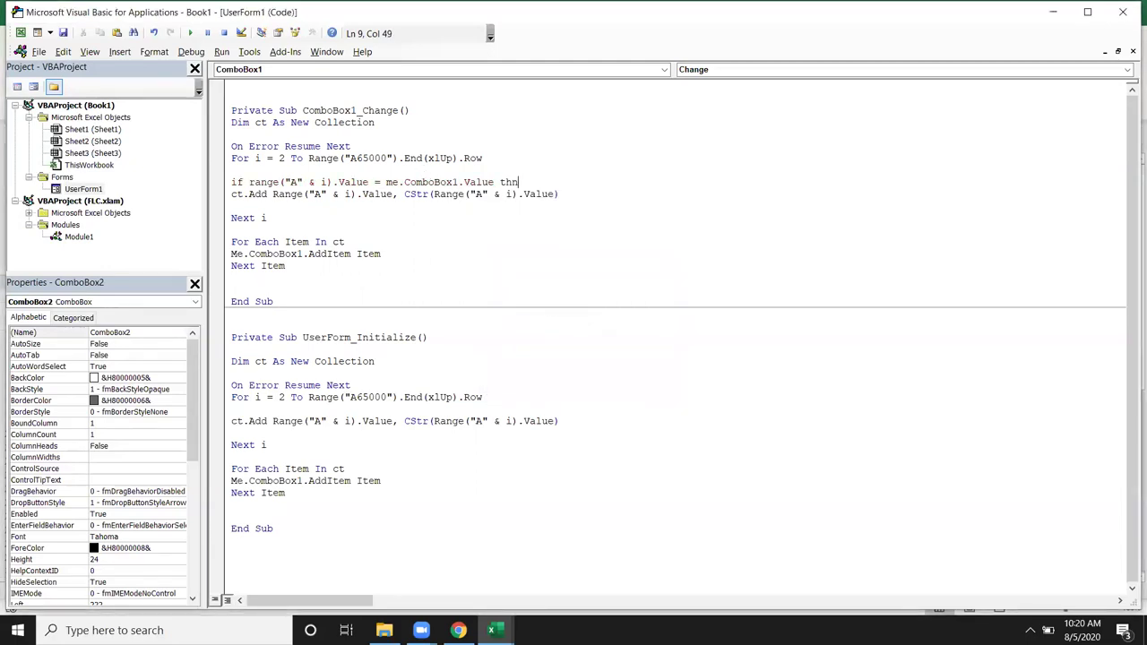
type("n")
key("Down")
key("Down")
type("f")
left_click_drag(260, 182, 500, 183)
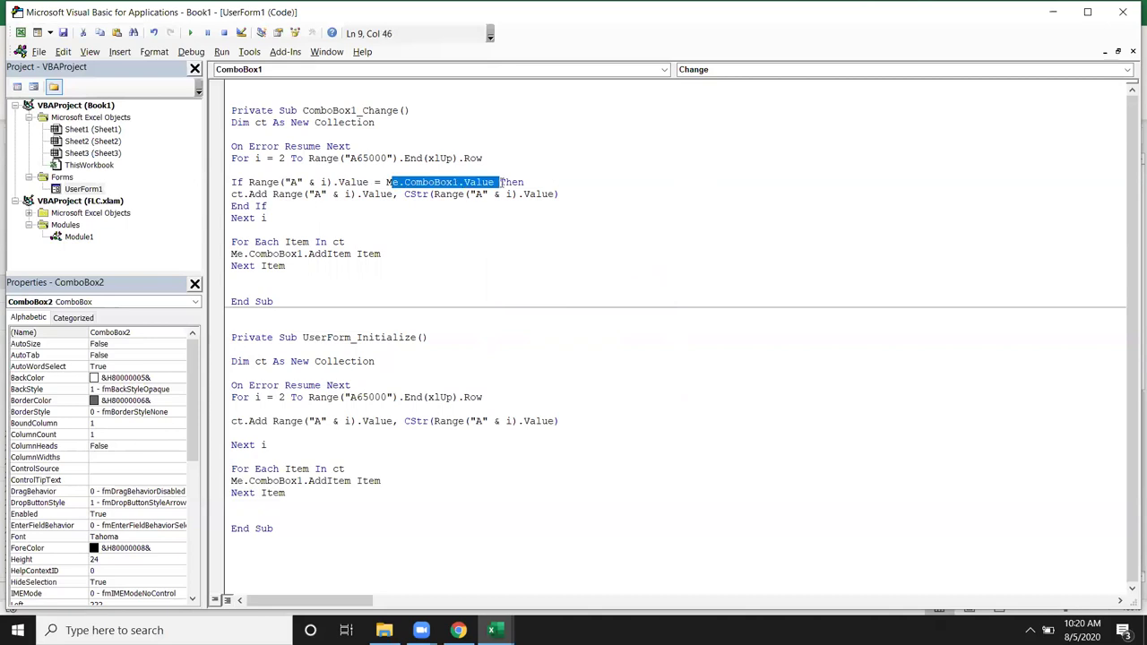
left_click(378, 233)
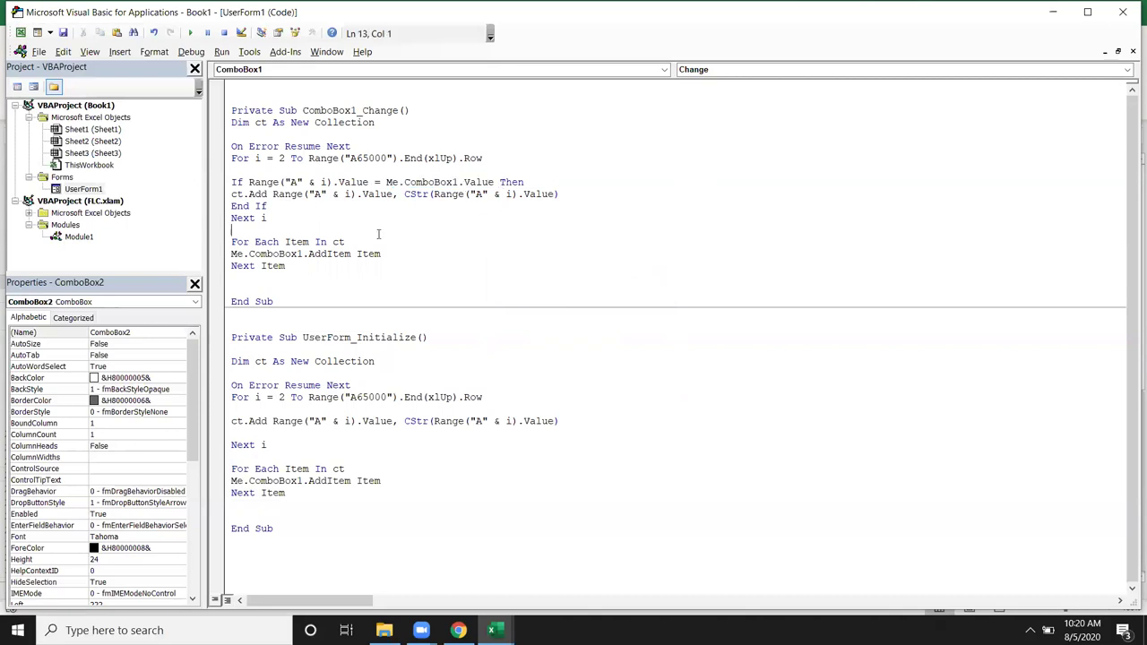
Switch both ct.Add ranges from column A to B and make AddItem target ComboBox2.
left_click(318, 195)
key("BackSpace")
type("B")
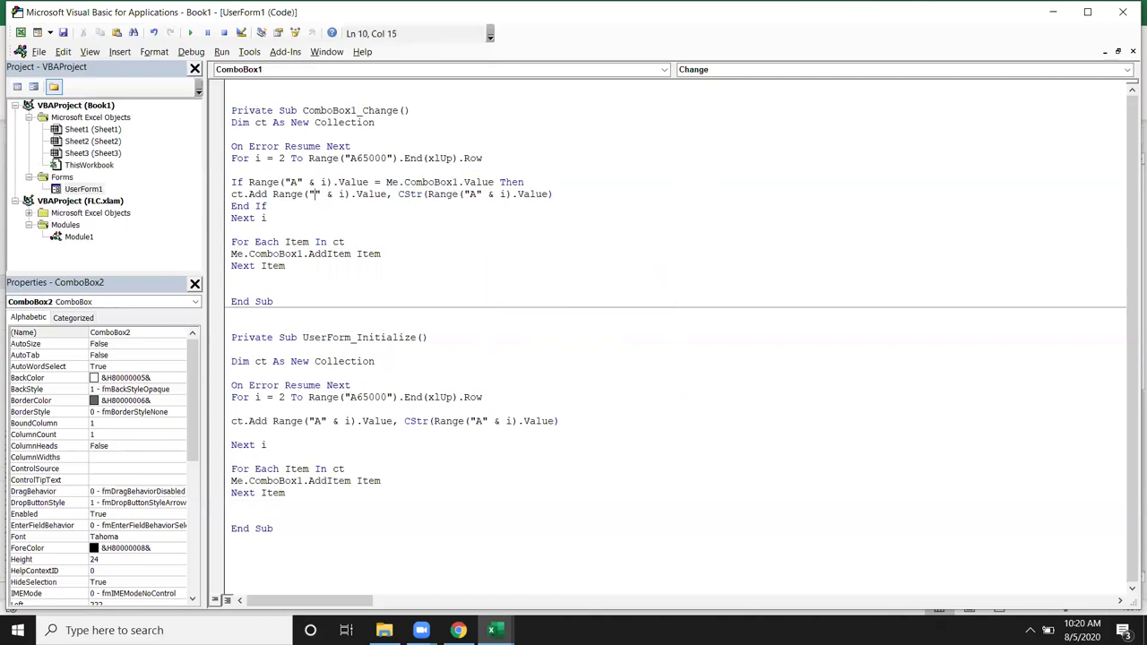
key("BackSpace")
type("B")
left_click(250, 182)
left_click(305, 253)
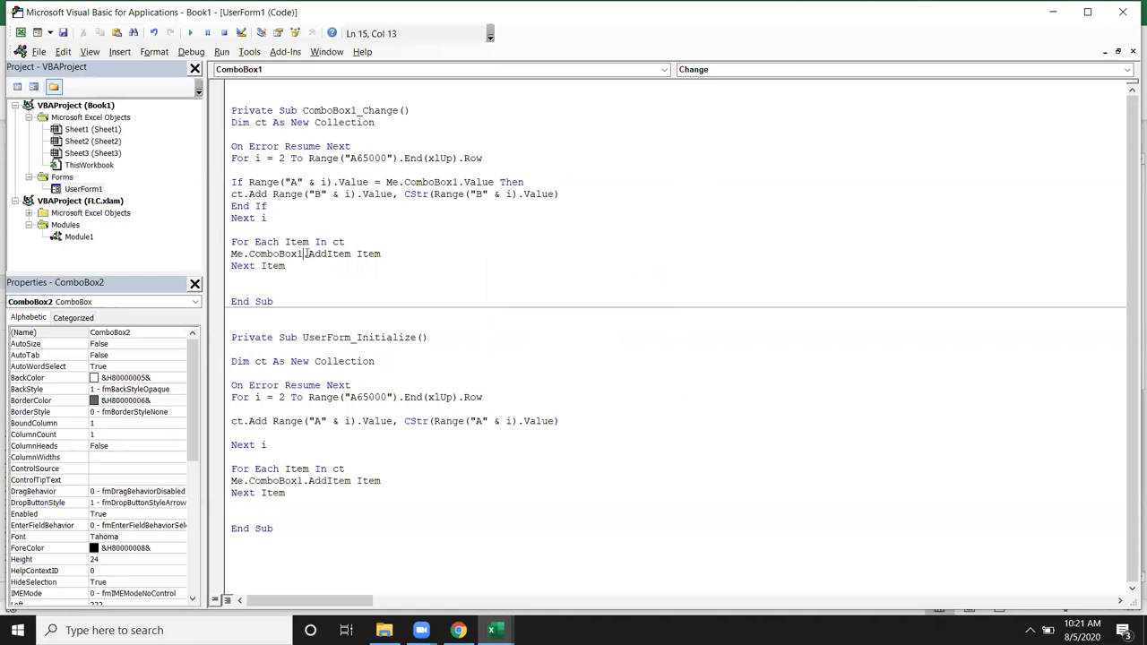
key("BackSpace")
type("2")
left_click(349, 221)
Run UserForm1, pick Delhi as City and Central as Area, then close it and return to Excel.
left_click(190, 33)
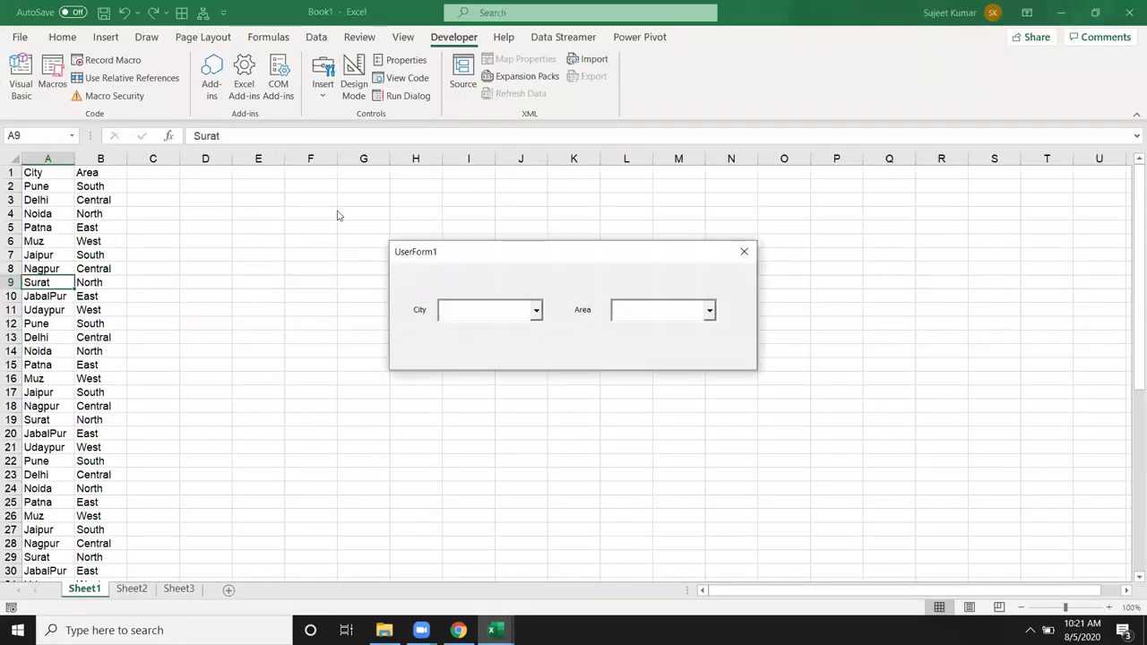
left_click(536, 310)
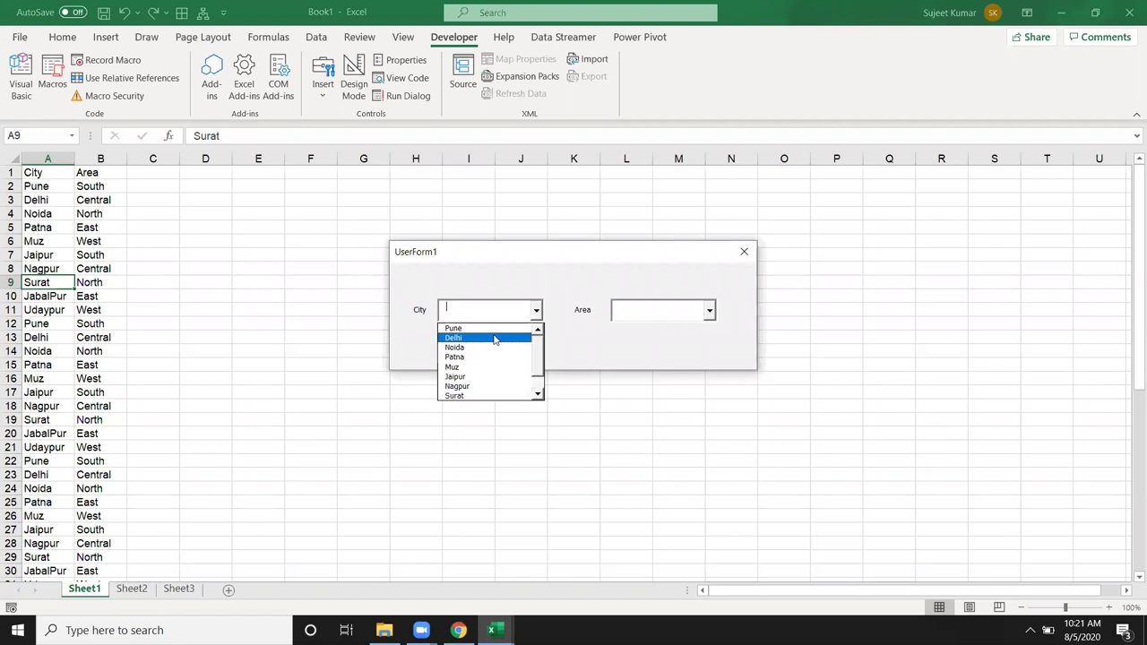
left_click(494, 339)
left_click(710, 313)
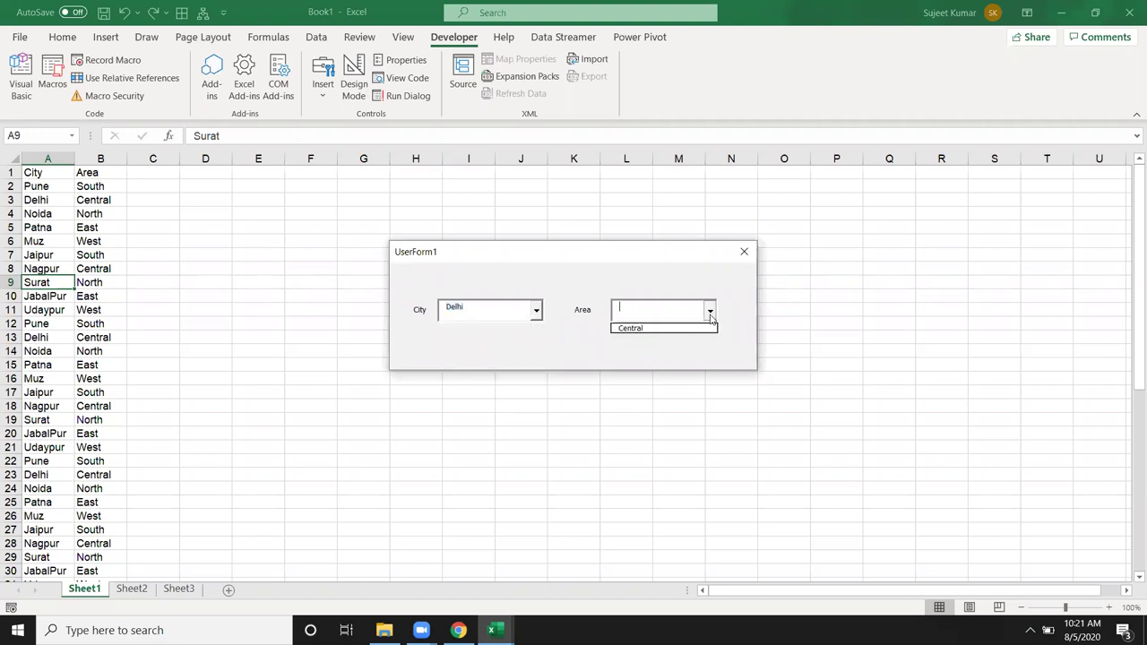
left_click(633, 329)
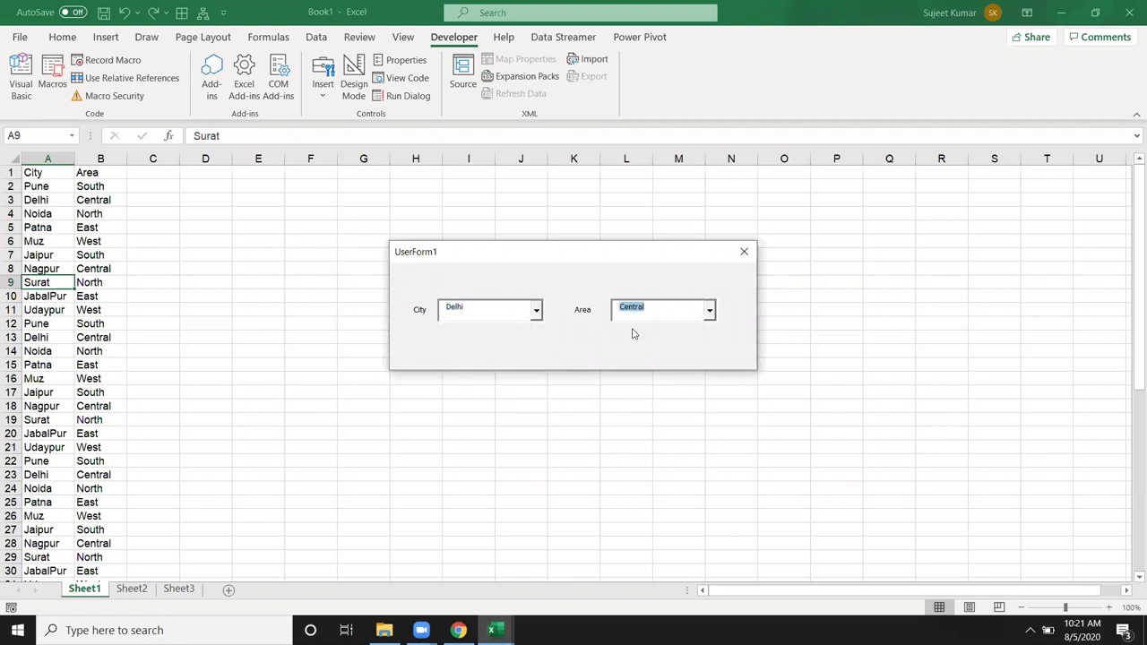
left_click(710, 310)
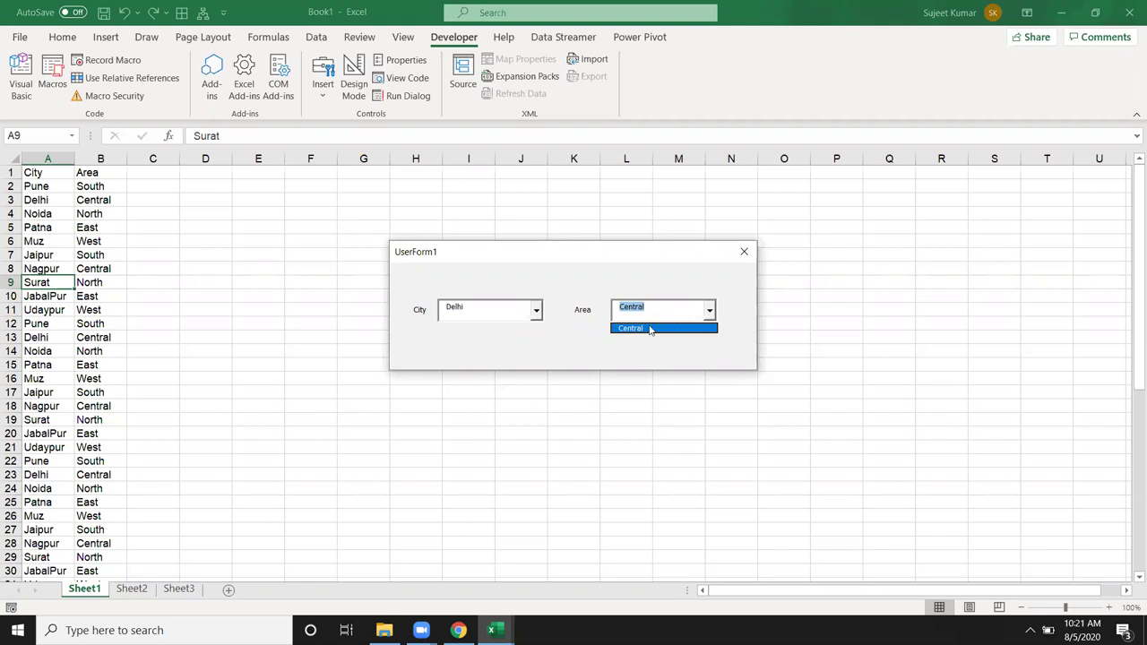
left_click(651, 329)
left_click(744, 252)
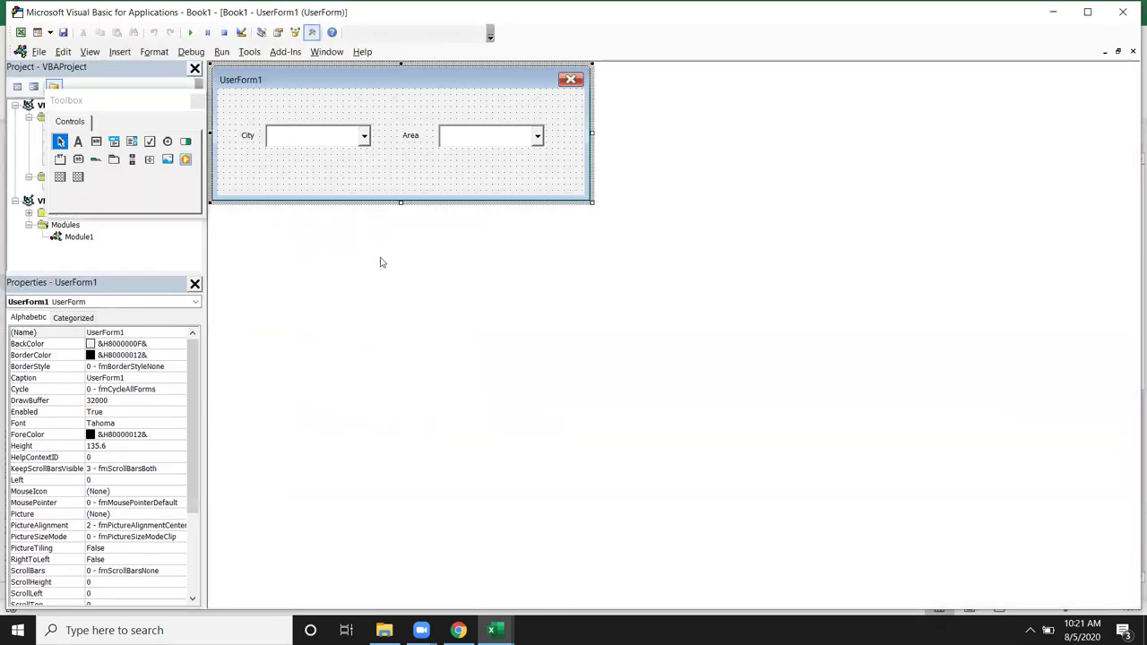
key("alt+F11")
Filter the City column to Delhi to check its areas, then remove the filter.
left_click(48, 184)
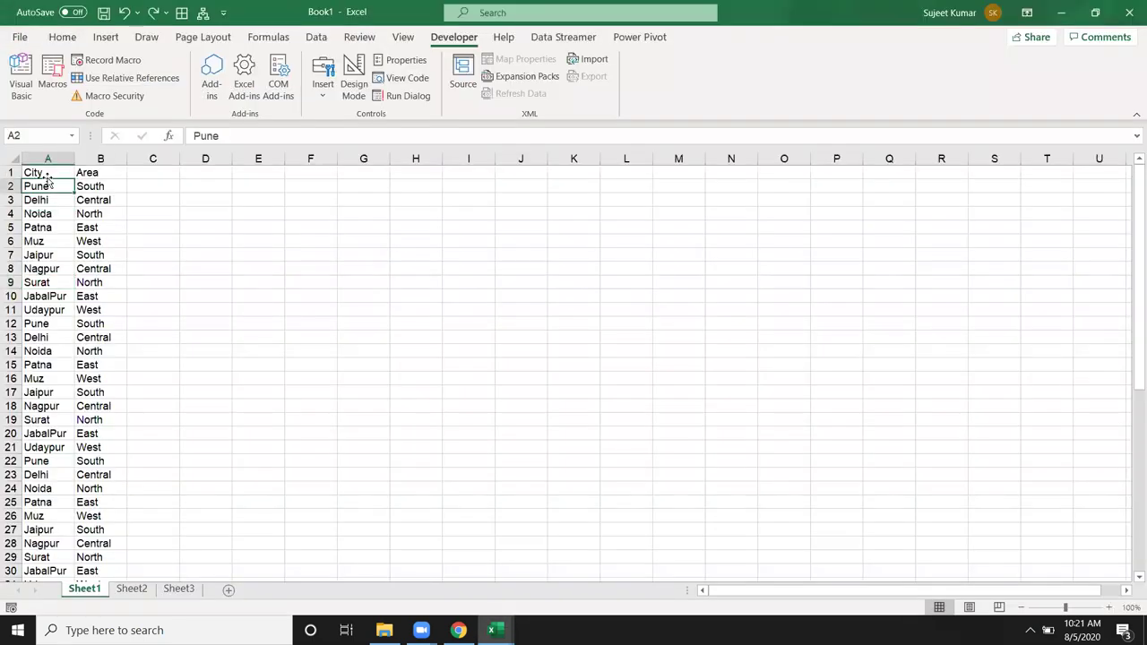
left_click(50, 177)
key("ctrl+shift+l")
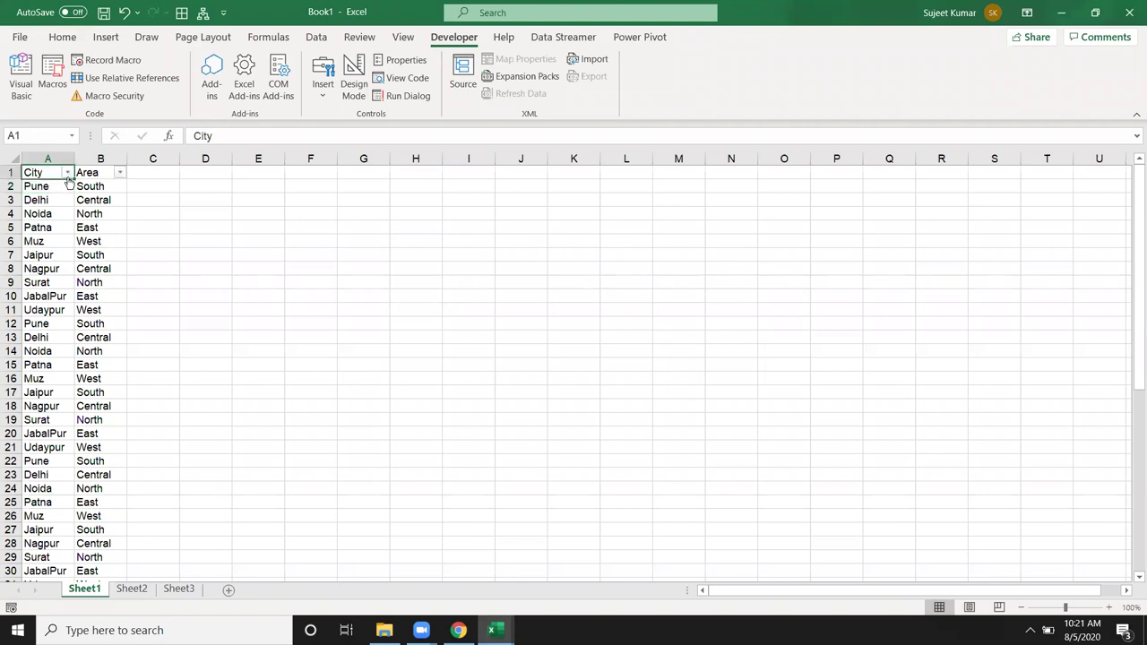
left_click(67, 173)
left_click(50, 349)
left_click(40, 361)
left_click(109, 486)
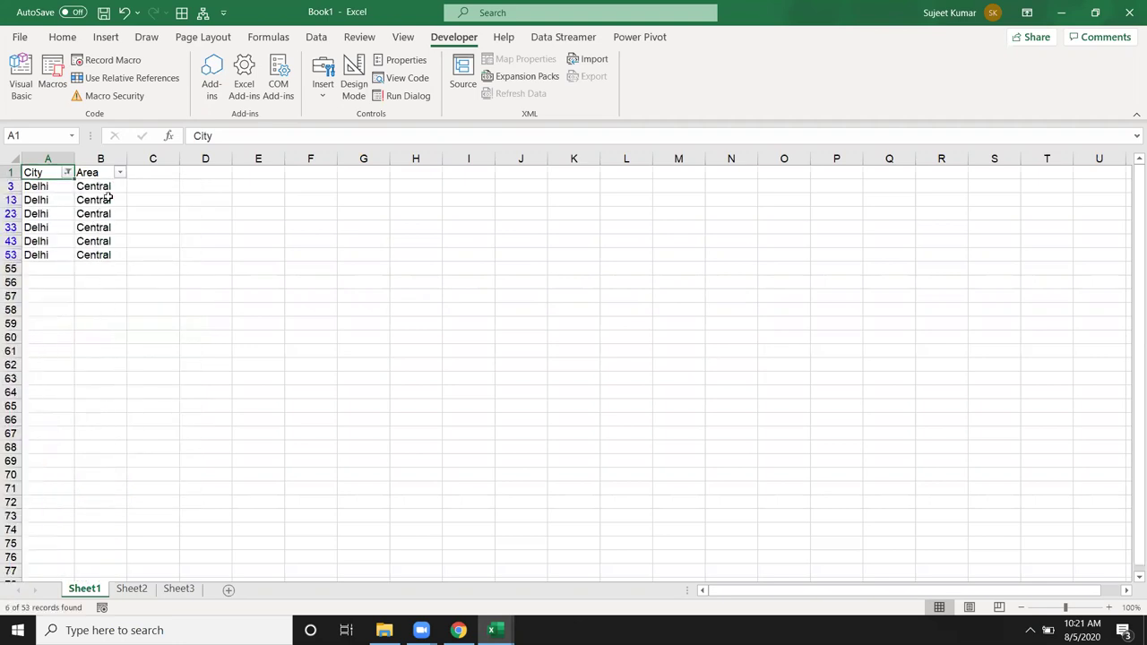
key("ctrl+shift+l")
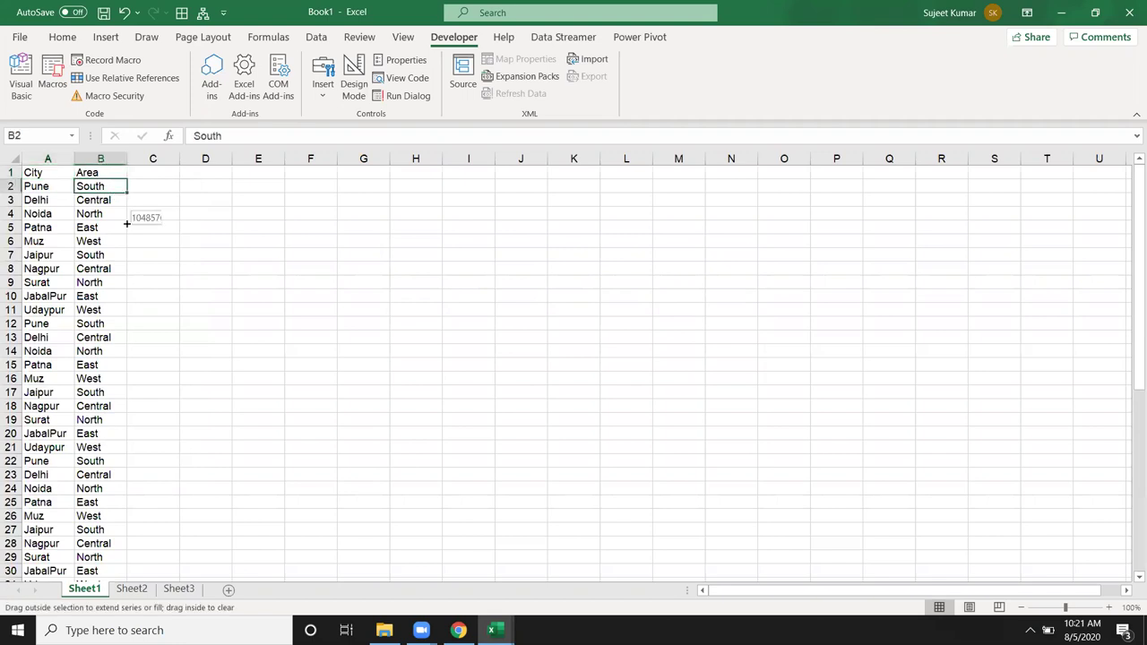
Paste Central into B6 and West into B15, fill-dragging varied areas down column B to B28.
left_click_drag(108, 188, 116, 242)
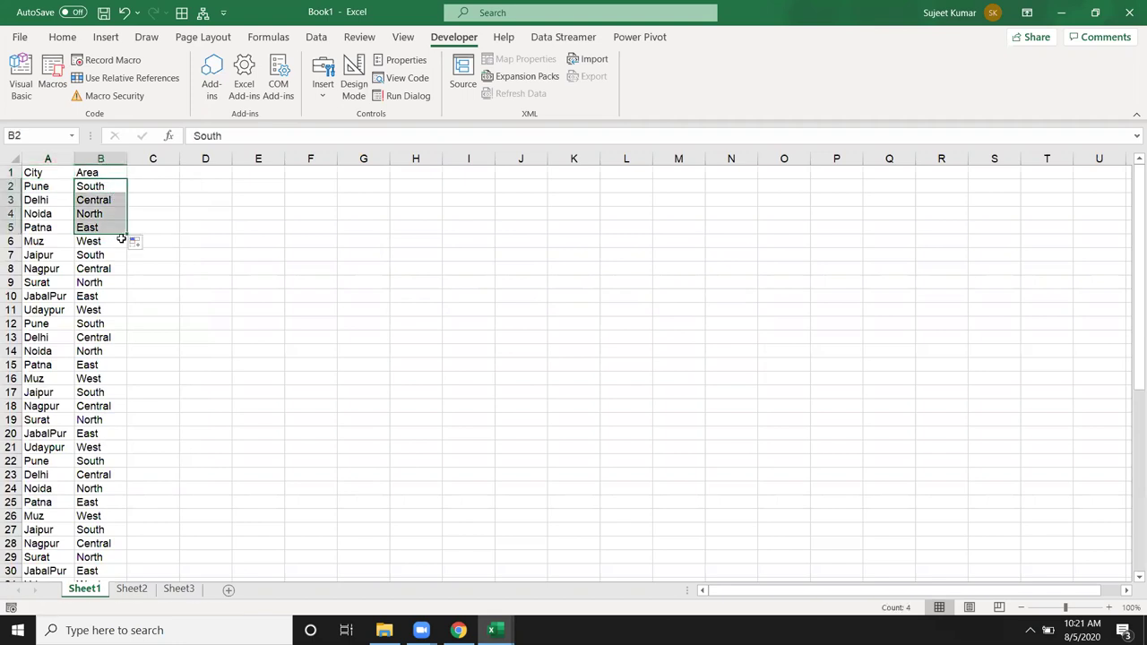
left_click(105, 187)
left_click(92, 256)
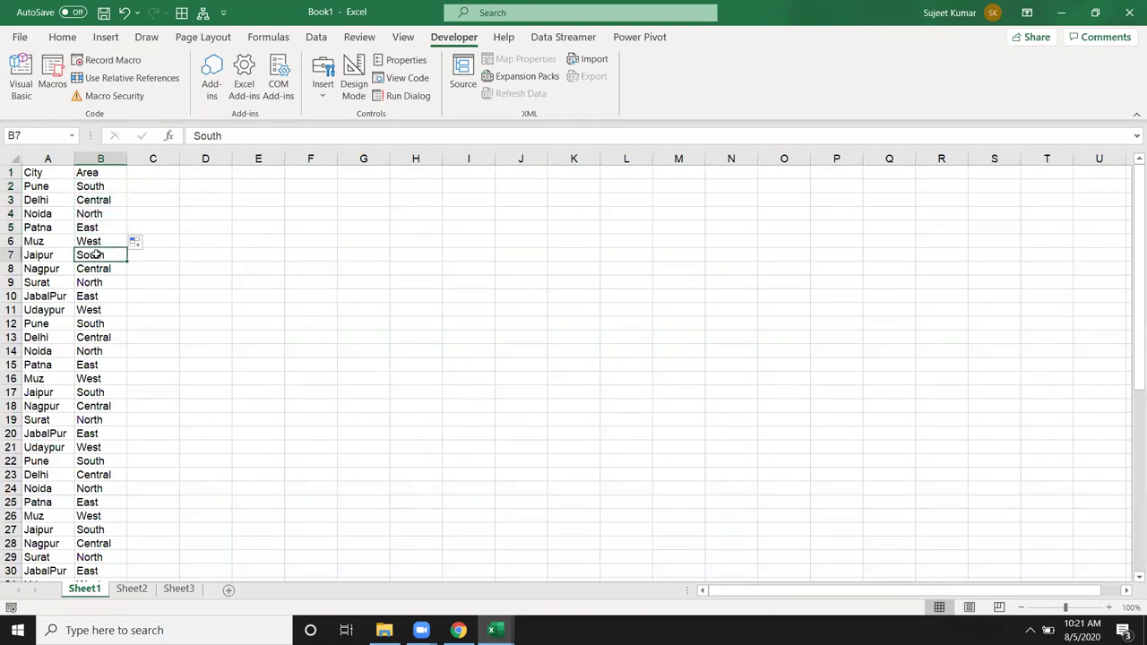
left_click(96, 202)
key("ctrl+c")
left_click(94, 240)
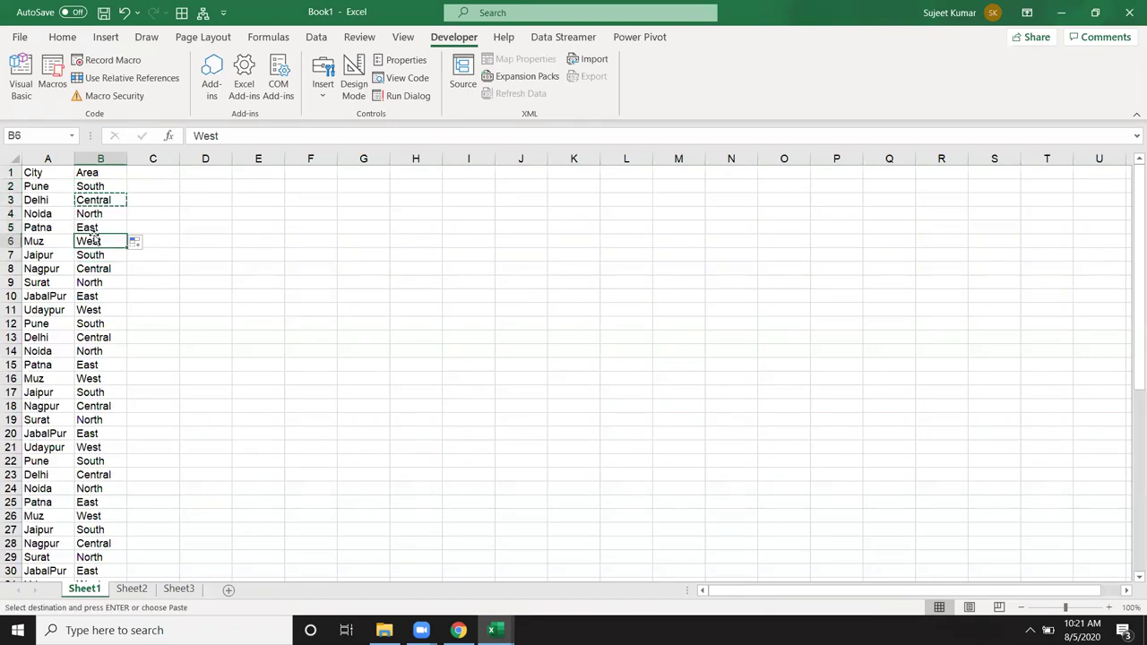
key("ctrl+v")
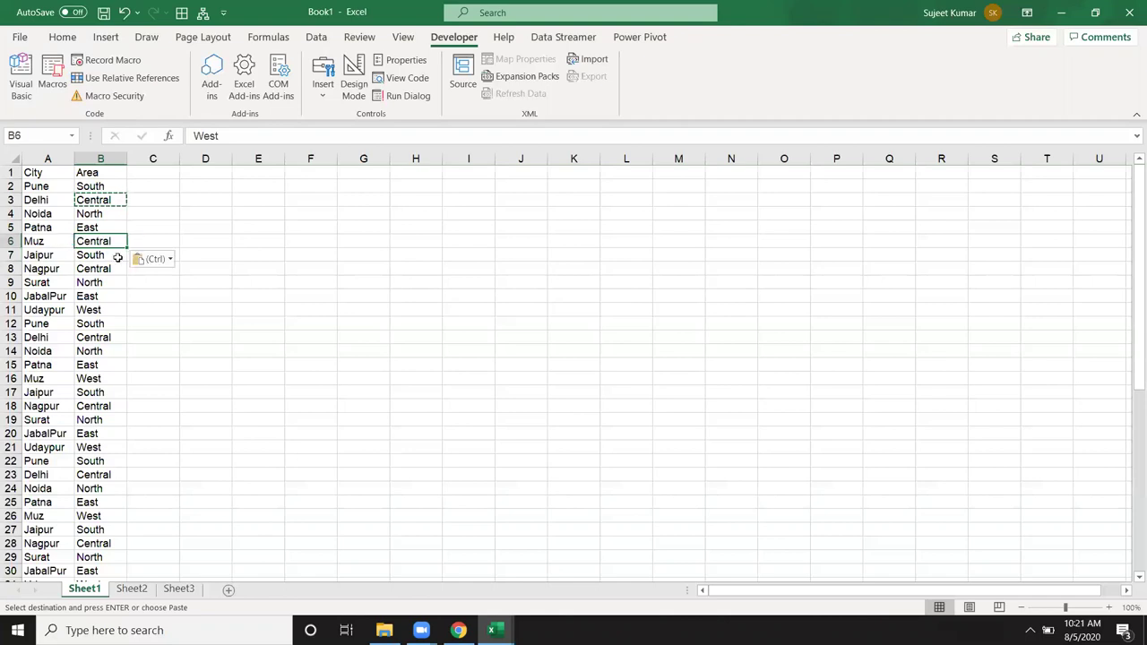
left_click_drag(128, 248, 126, 369)
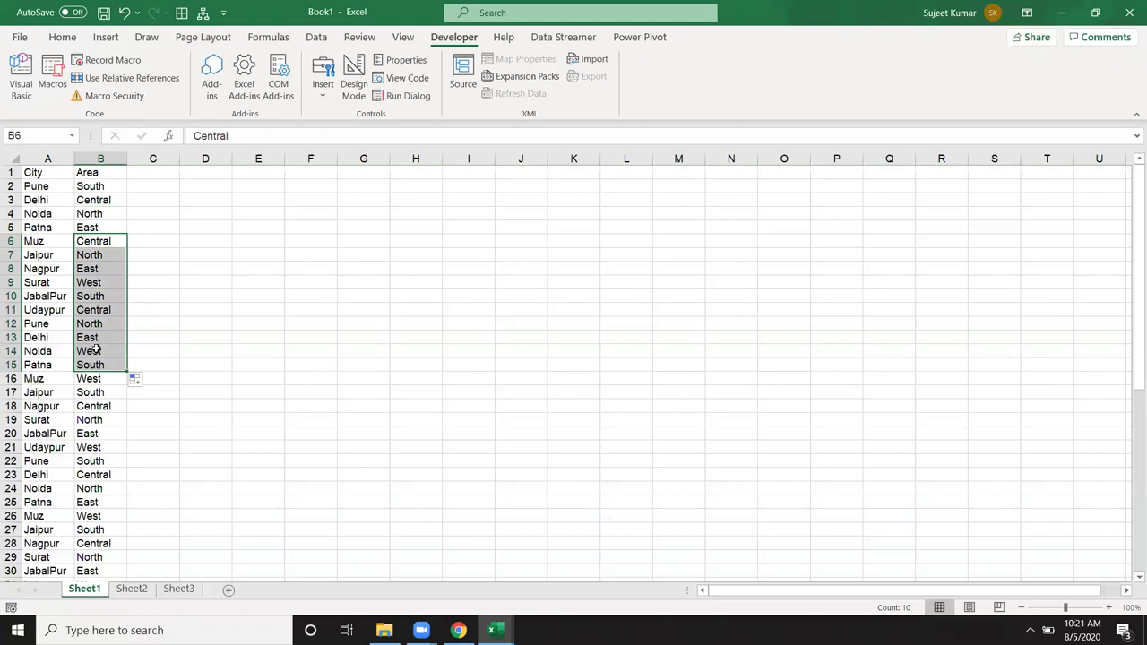
left_click(97, 351)
key("ctrl+c")
left_click(99, 365)
key("ctrl+v")
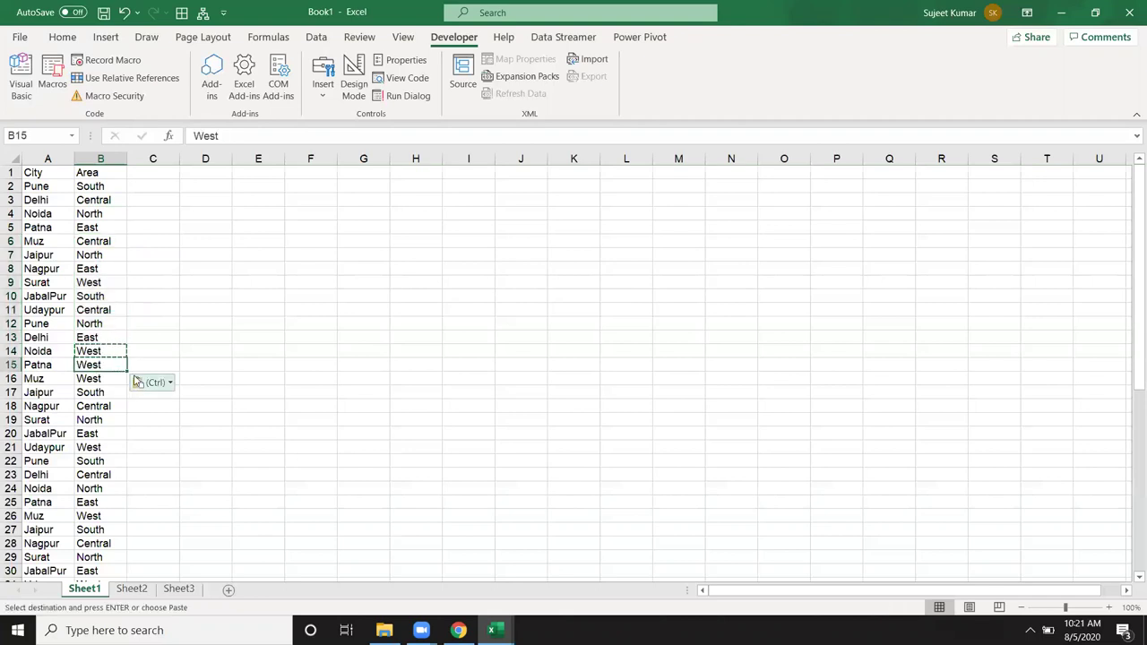
left_click_drag(126, 371, 126, 556)
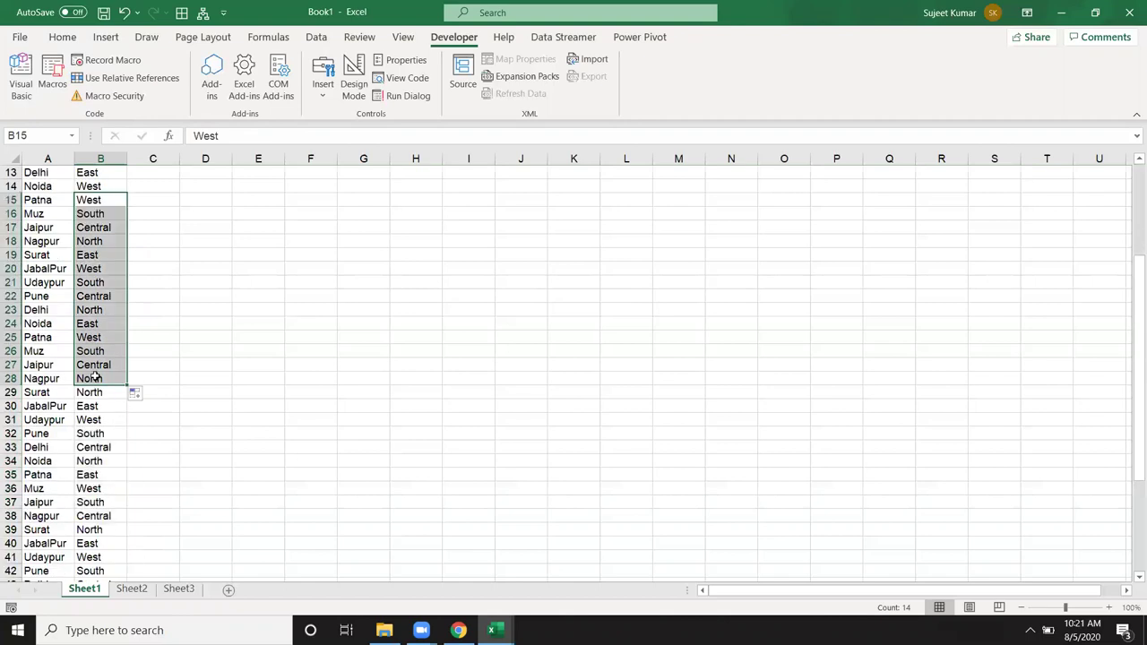
Fill-drag from East in B24 to extend varied areas further down column B.
left_click(98, 325)
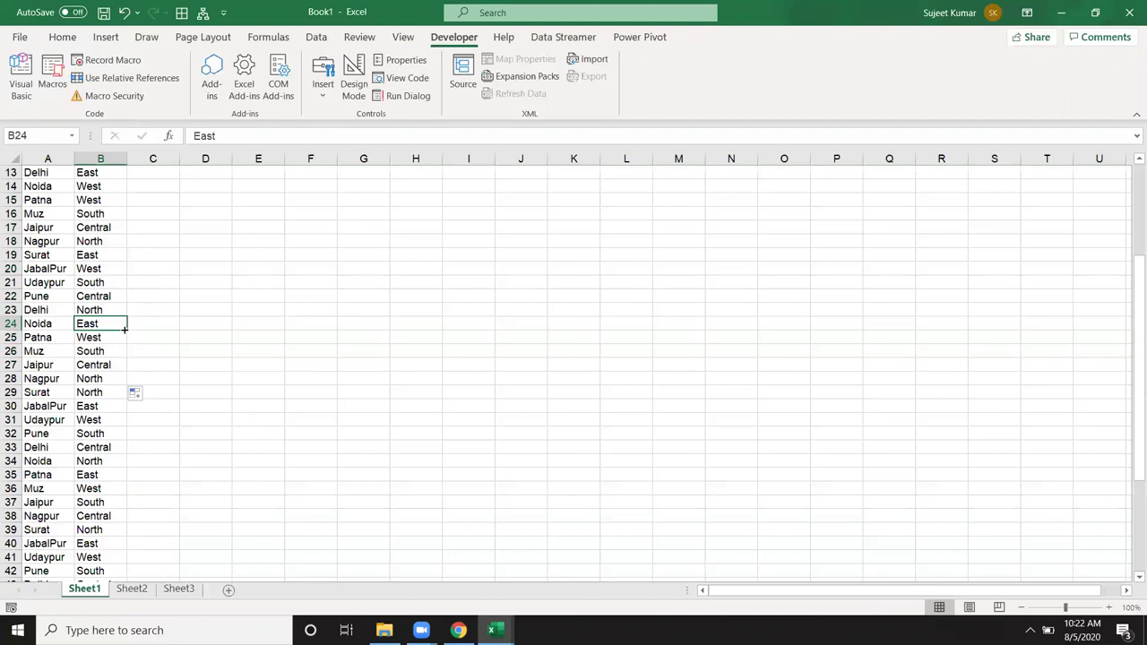
left_click_drag(128, 330, 128, 545)
scroll(91, 407, "down", 5)
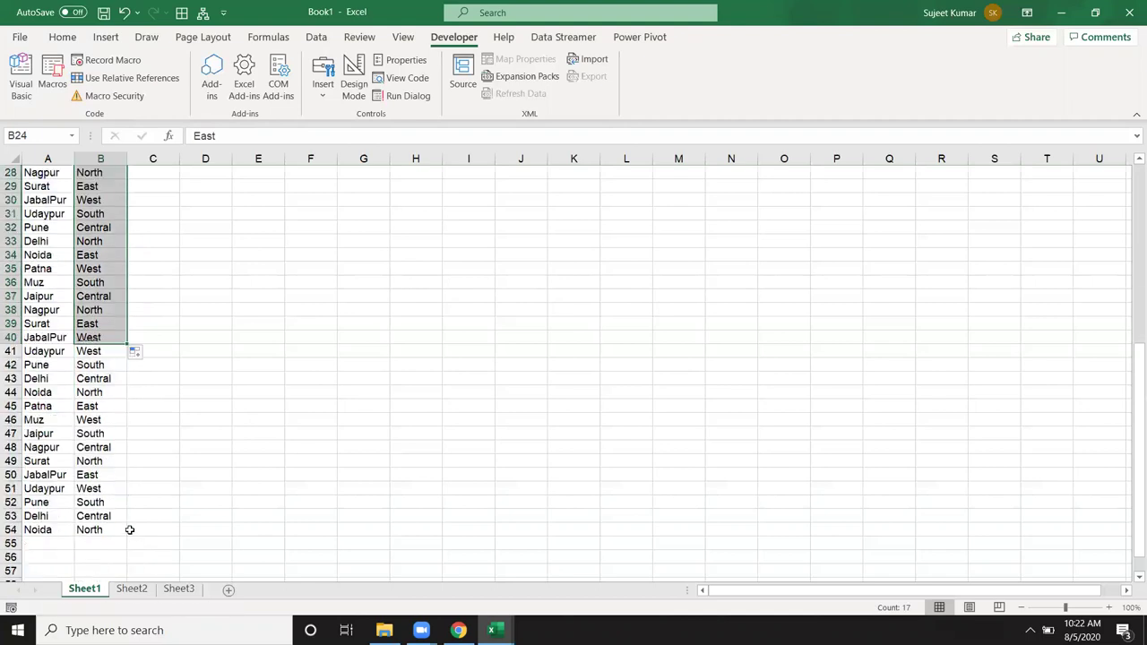
left_click(92, 393)
left_click(94, 457)
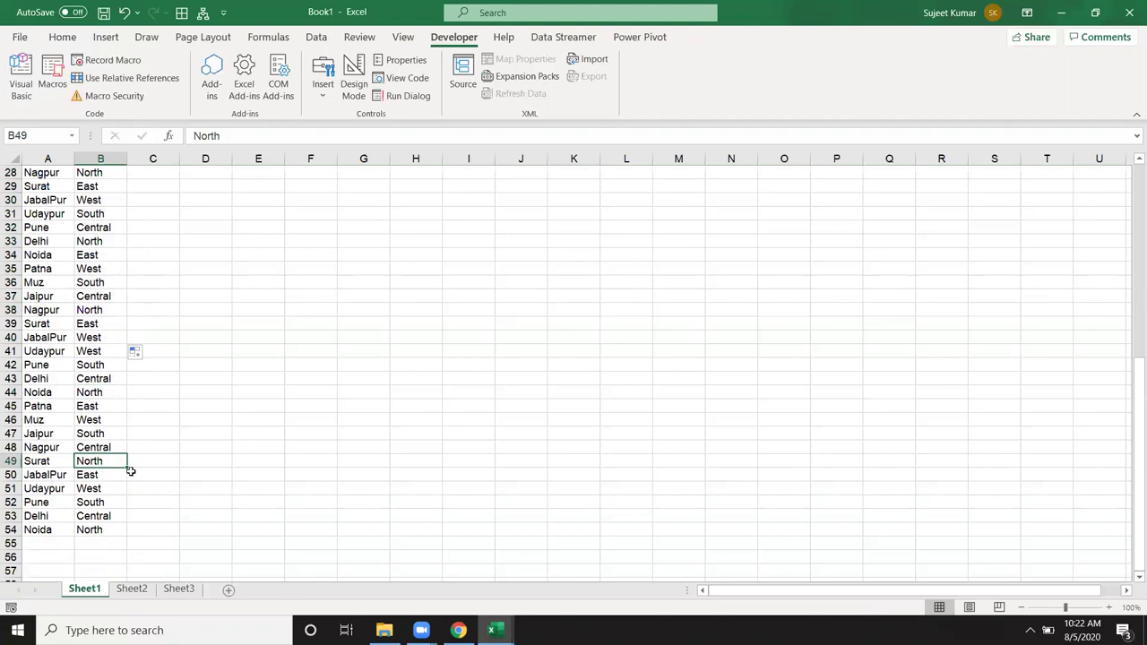
scroll(207, 422, "up", 3)
Rerun UserForm1 from the VBA editor and choose Delhi as City and Central as Area.
key("alt+F11")
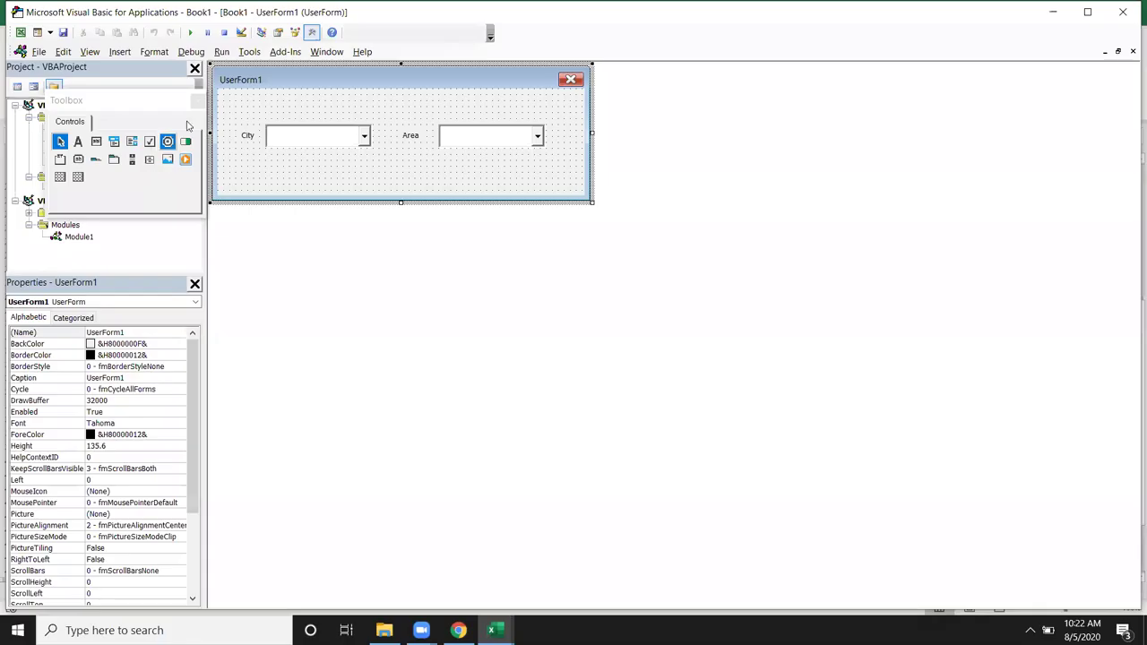
left_click(189, 32)
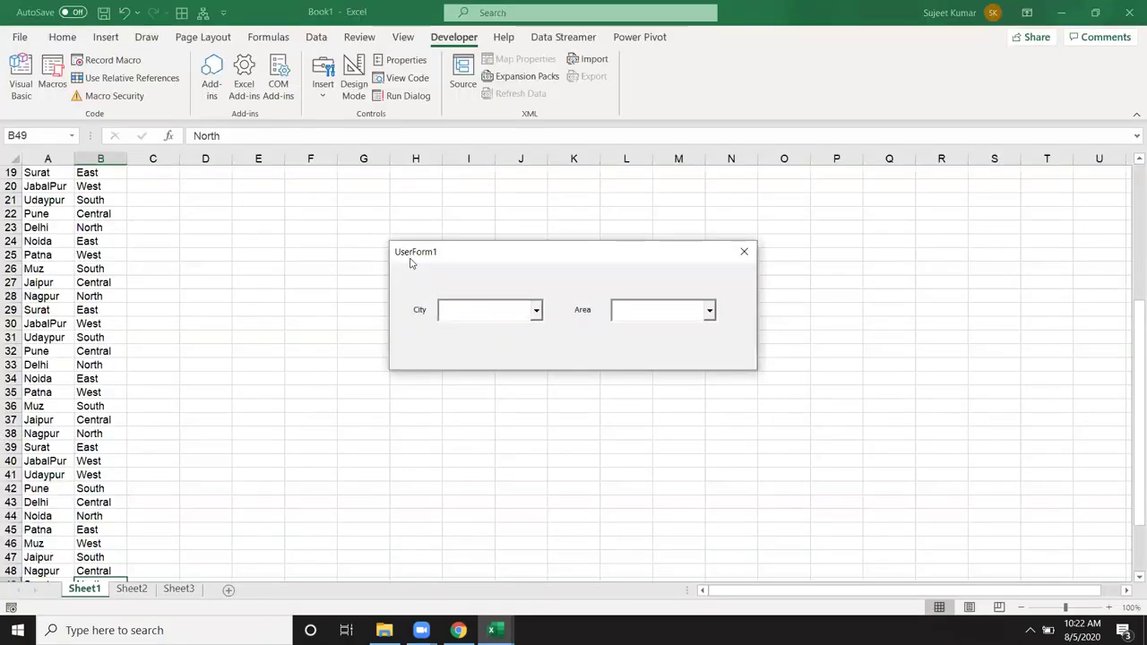
left_click(537, 310)
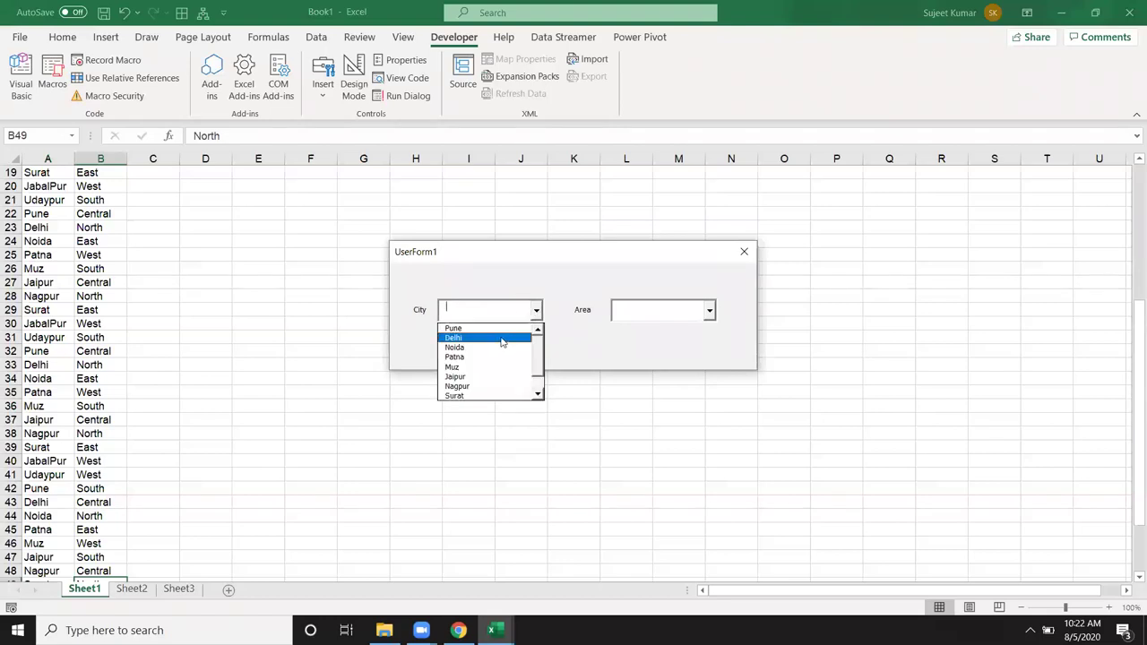
left_click(504, 335)
left_click(711, 313)
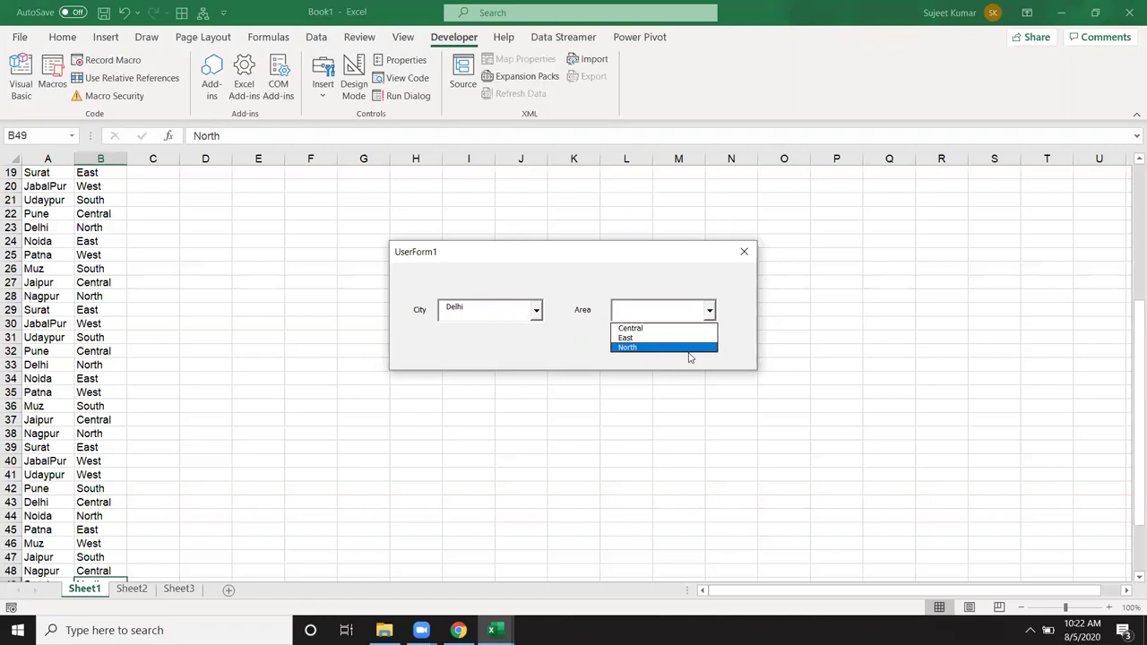
left_click(682, 335)
left_click(709, 325)
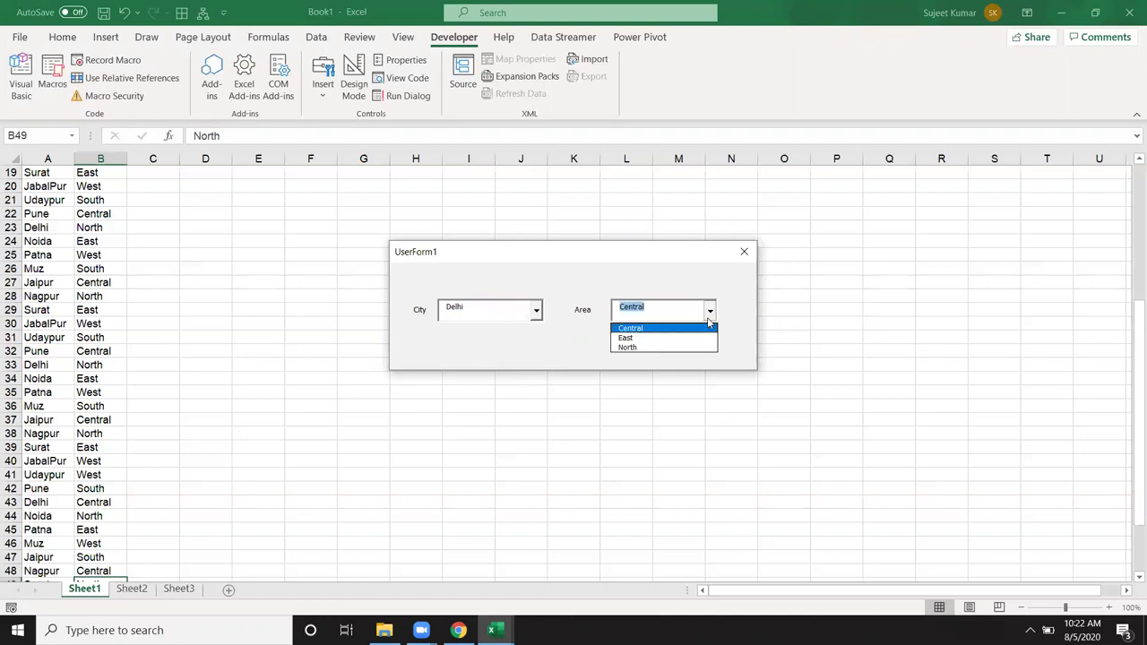
left_click(709, 323)
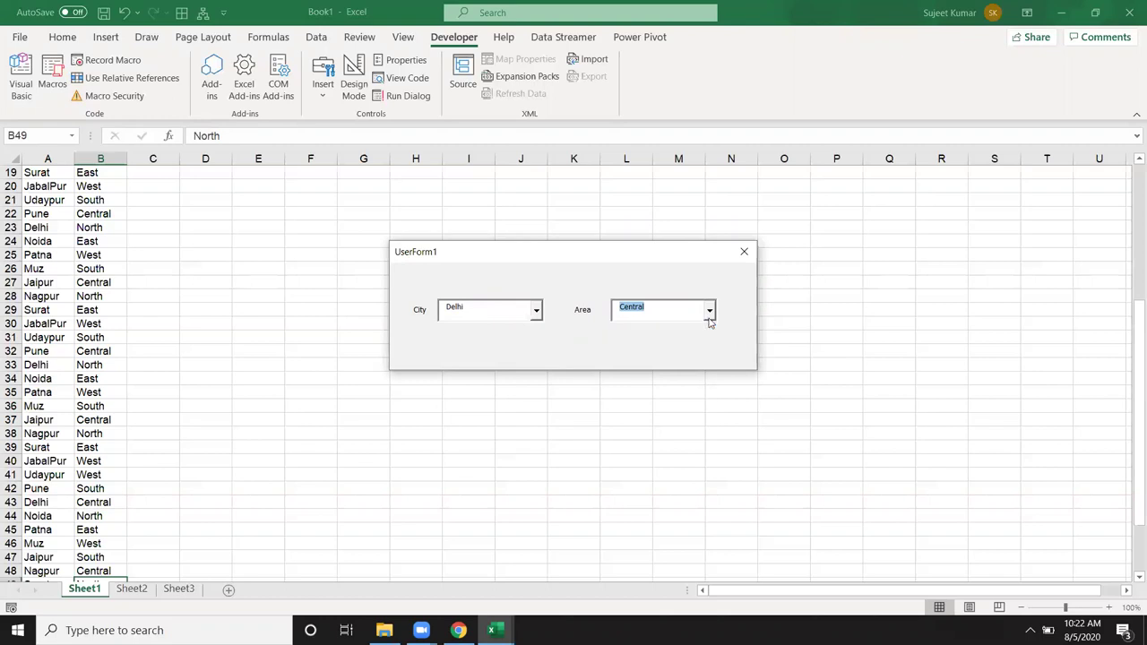
Switch City to Noida, then Patna, inspecting the Area list each time, then close the form.
left_click(536, 312)
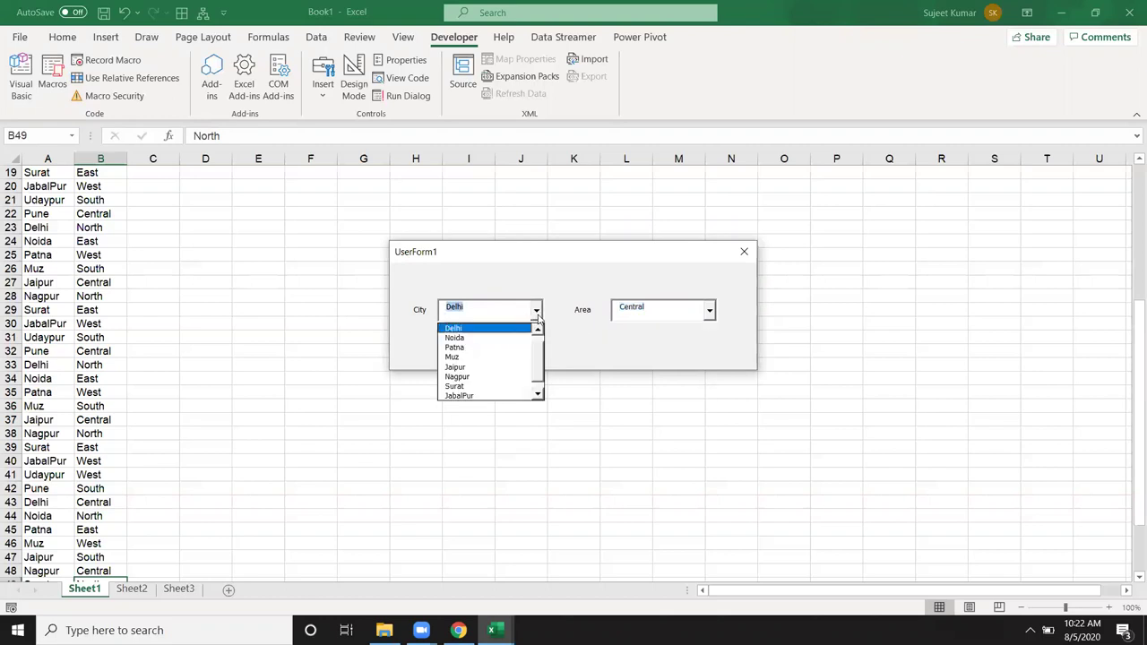
left_click(512, 340)
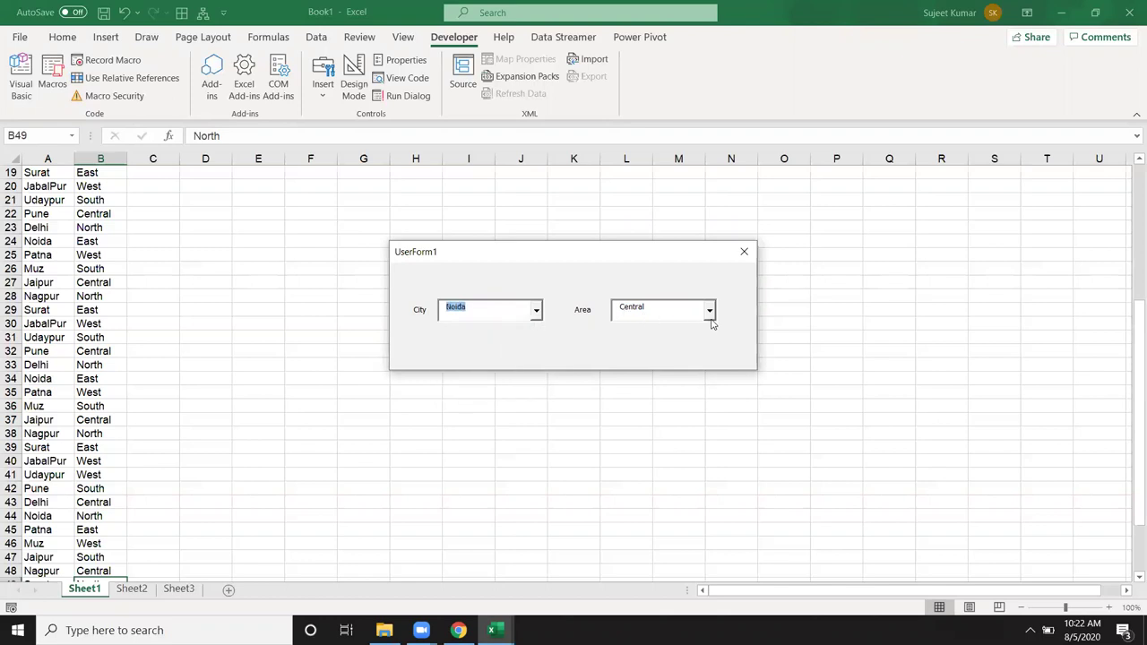
left_click(709, 311)
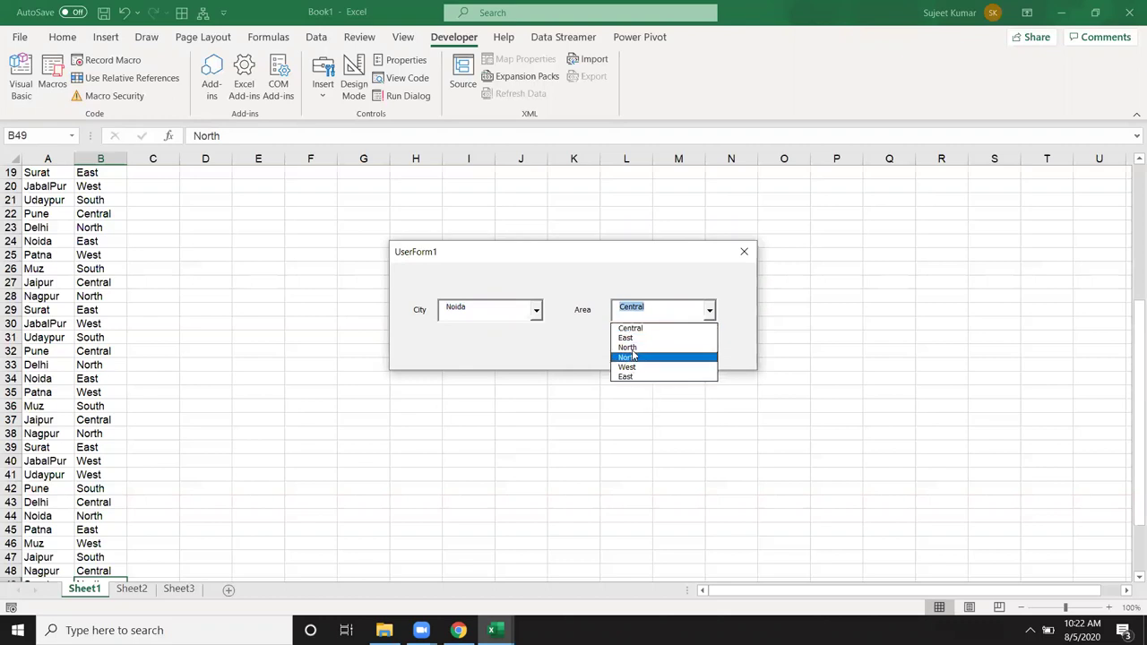
left_click(535, 313)
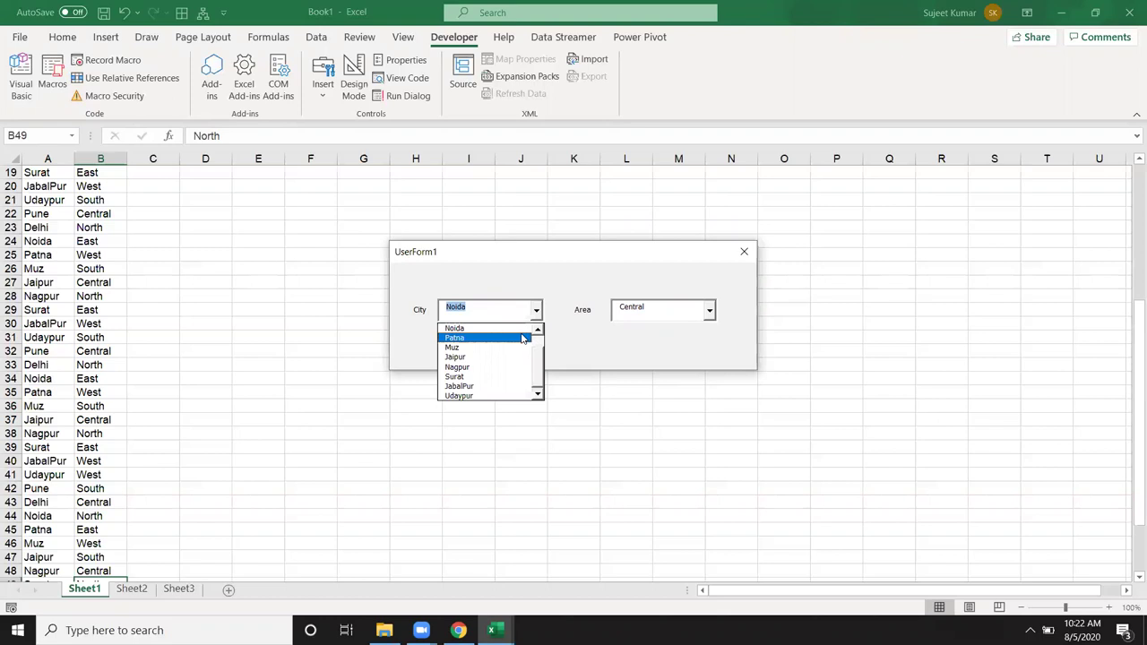
left_click(523, 338)
left_click(709, 312)
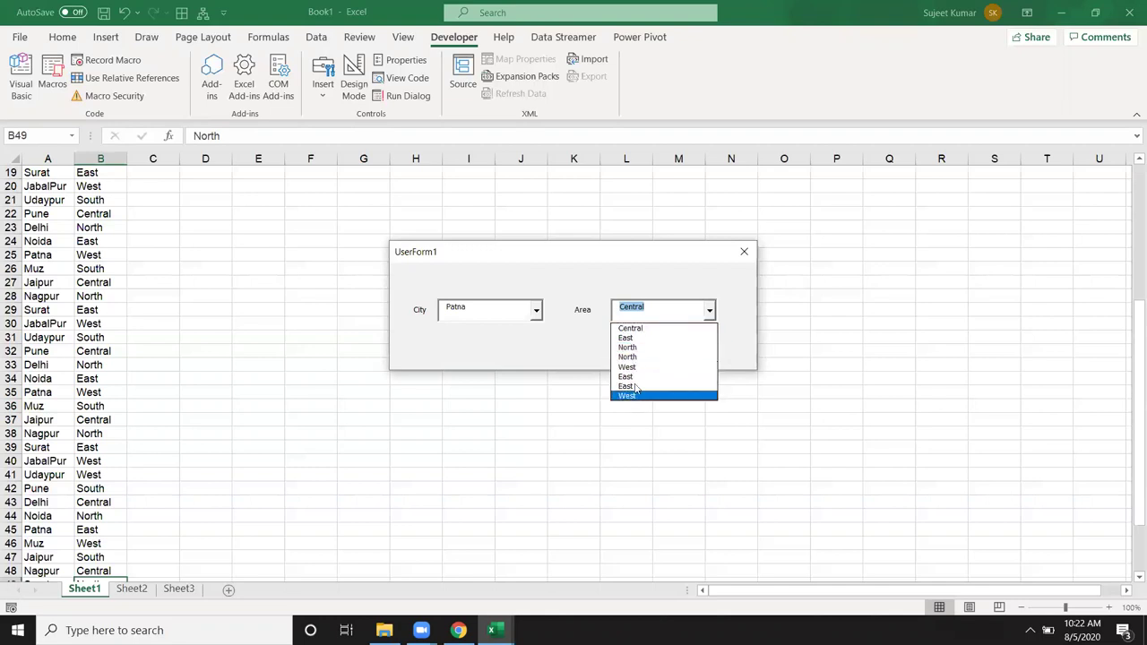
left_click(744, 259)
left_click(743, 255)
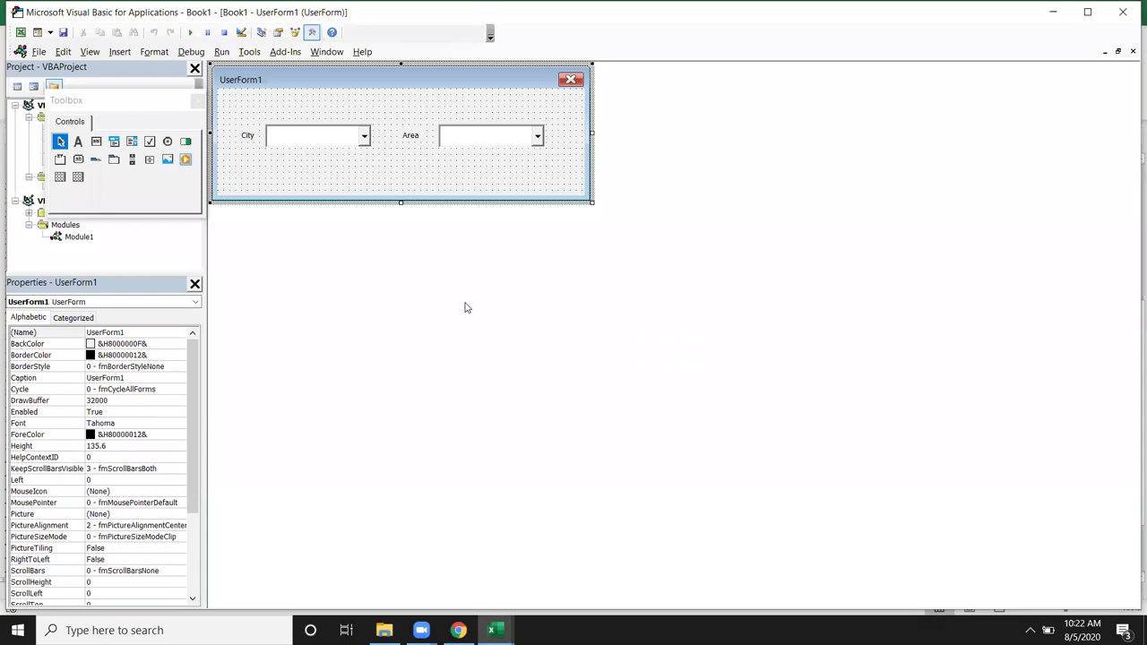
key("alt+F11")
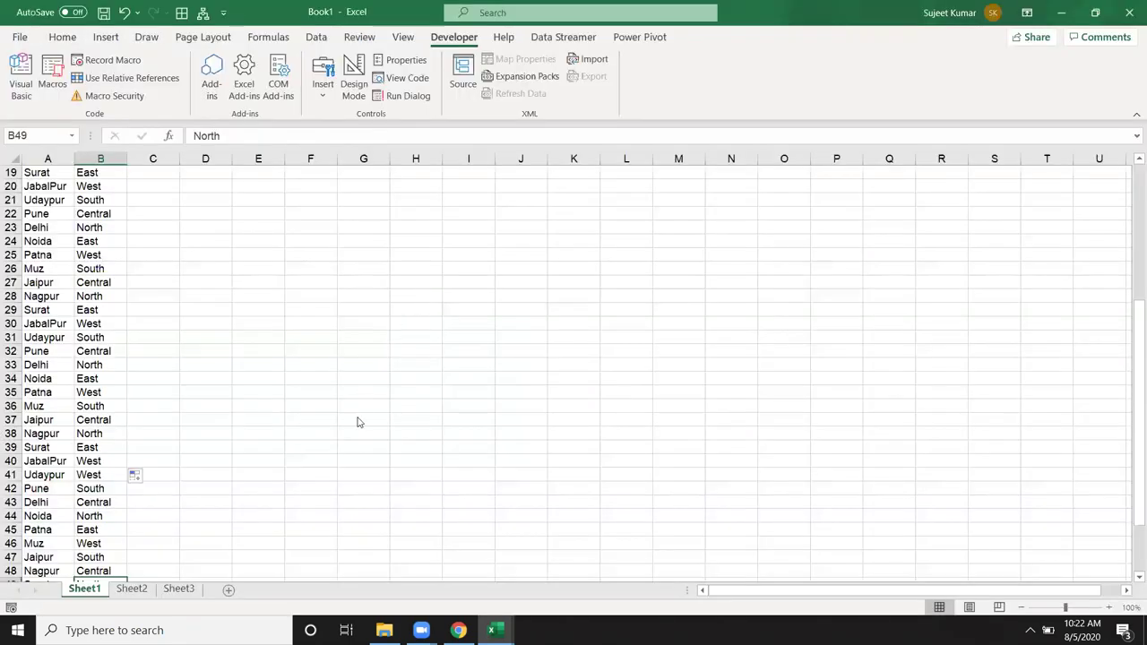
key("alt+F11")
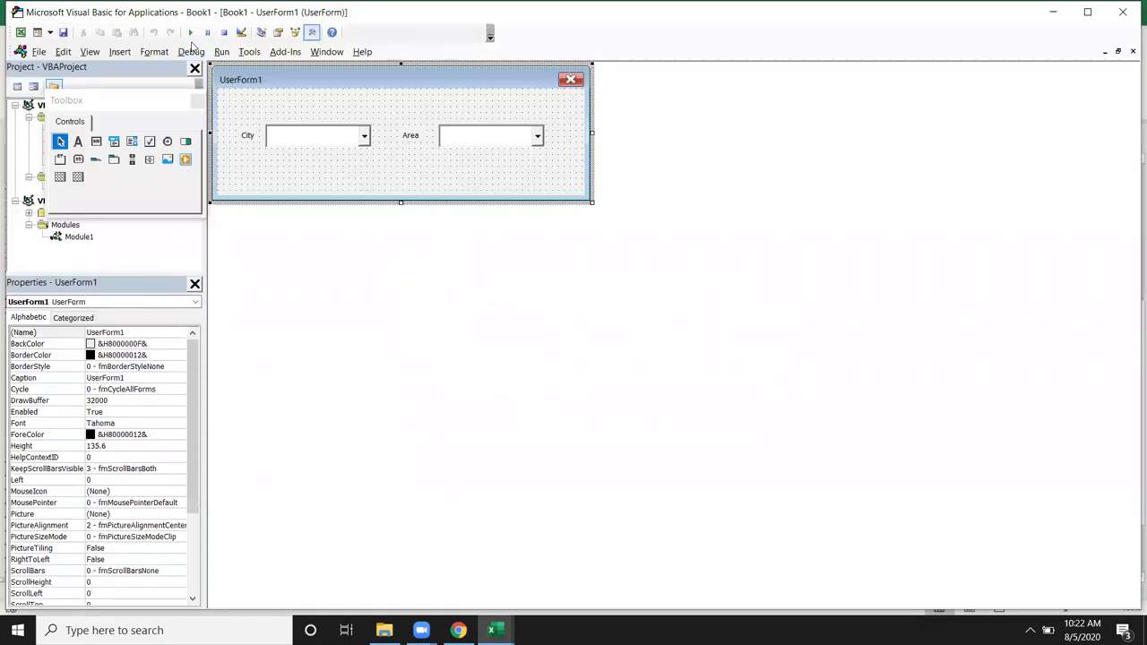
left_click(190, 32)
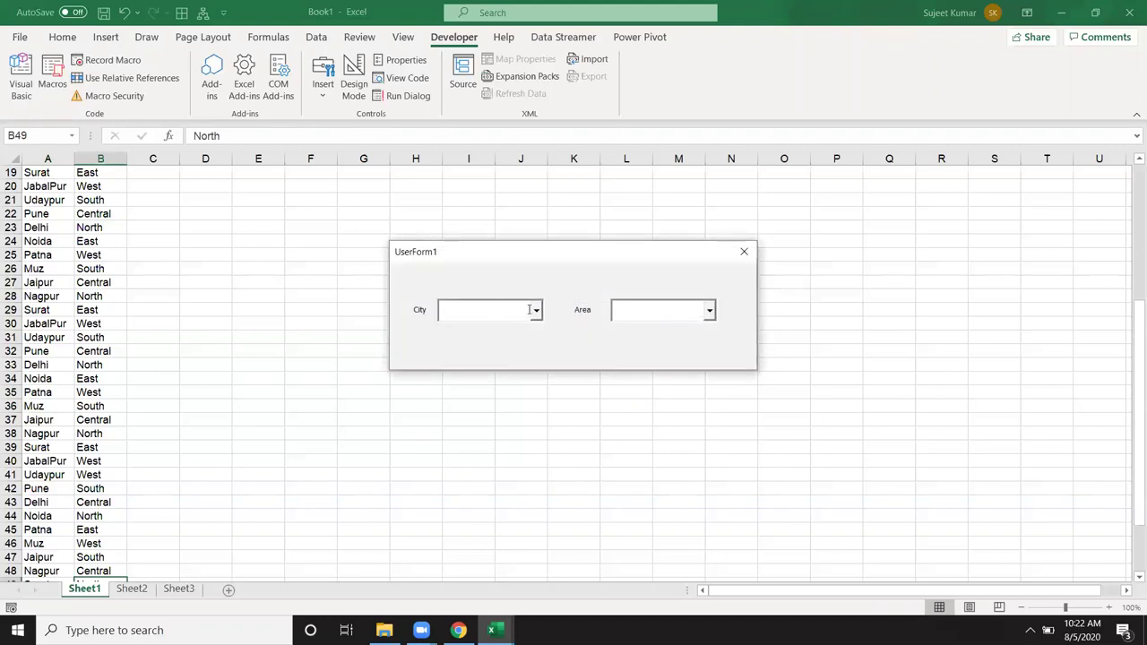
left_click(536, 310)
left_click(494, 338)
left_click(709, 311)
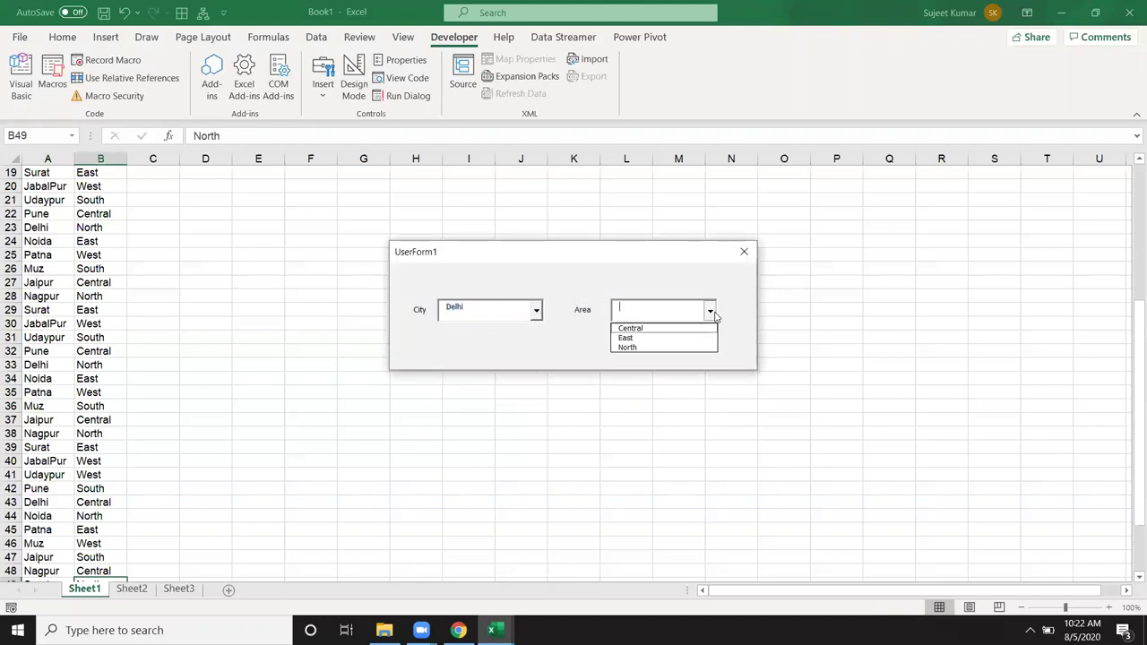
left_click(536, 312)
left_click(524, 339)
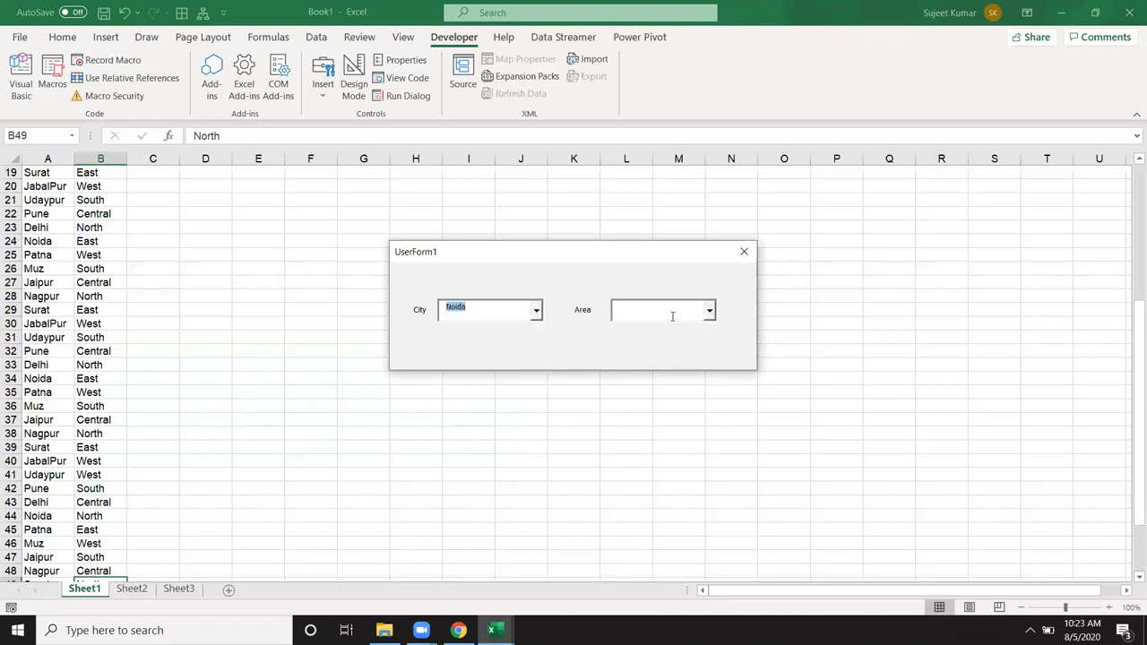
left_click(709, 312)
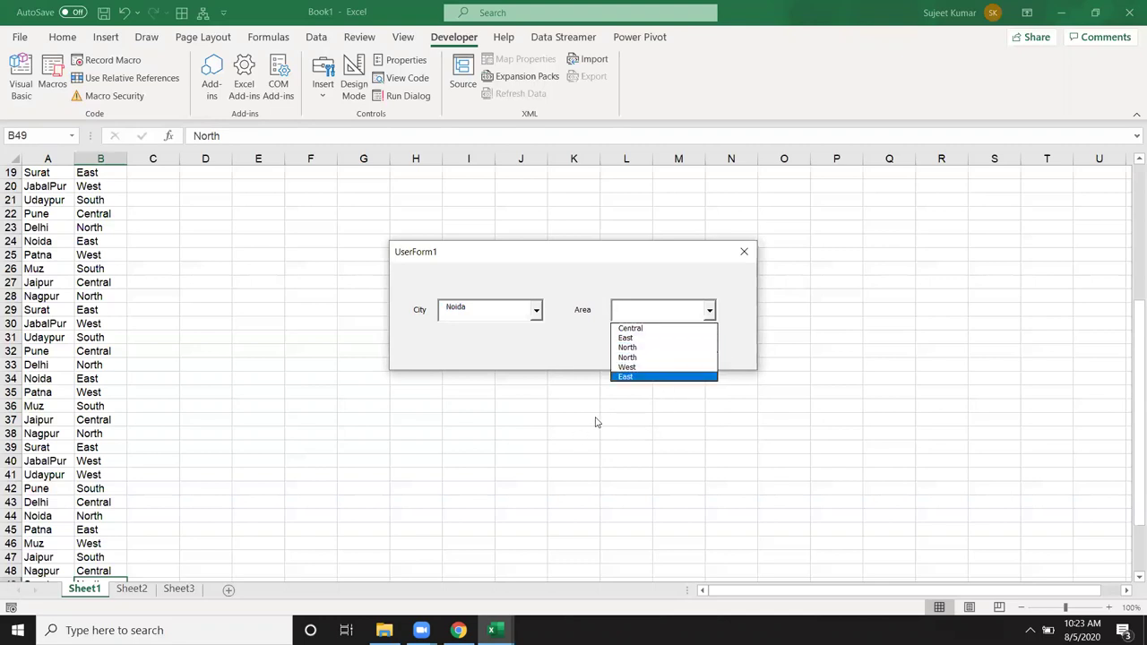
left_click(753, 254)
left_click(746, 253)
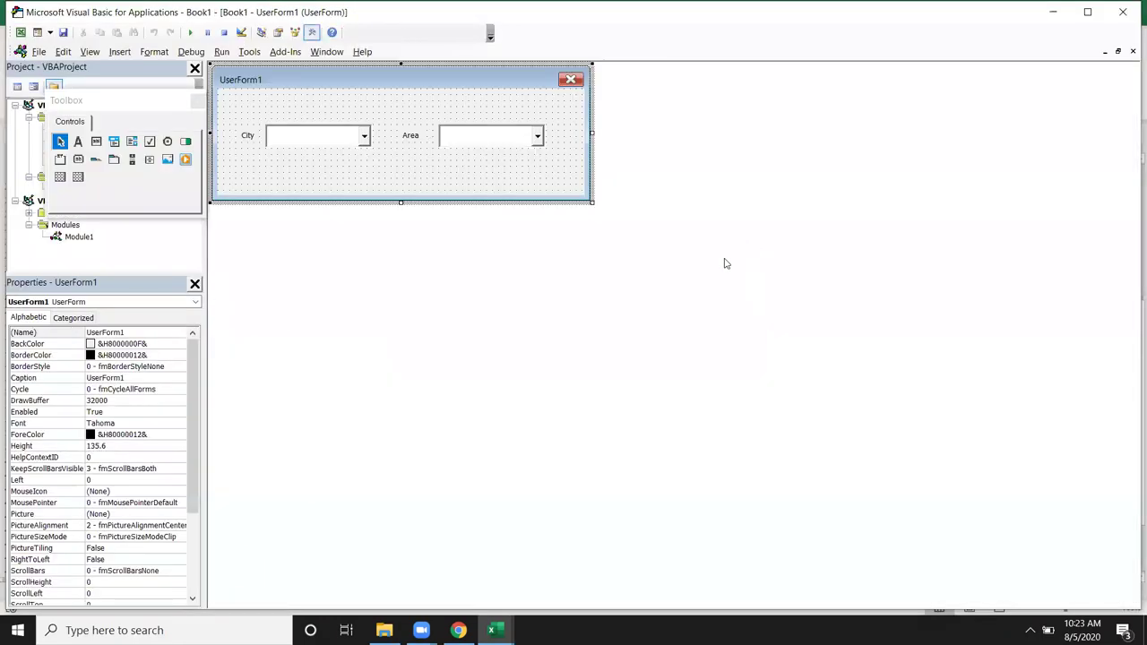
left_click(451, 138)
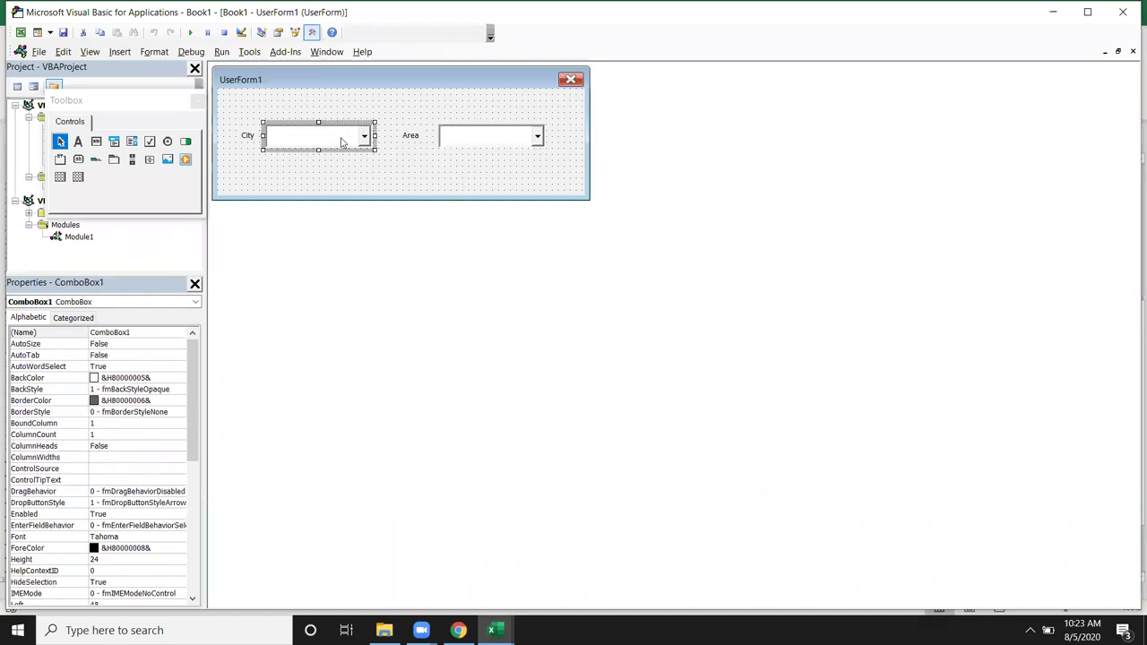
Insert Me.ComboBox2.Clear as the first line of the City box's ComboBox1_Change code.
double_click(342, 142)
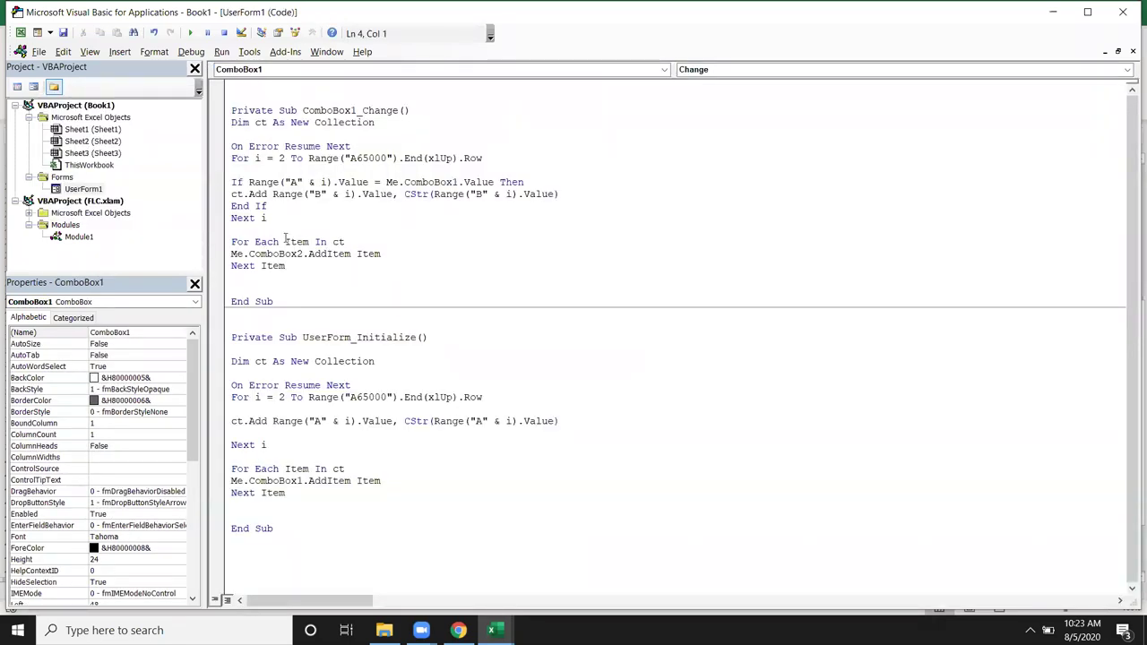
key("Return")
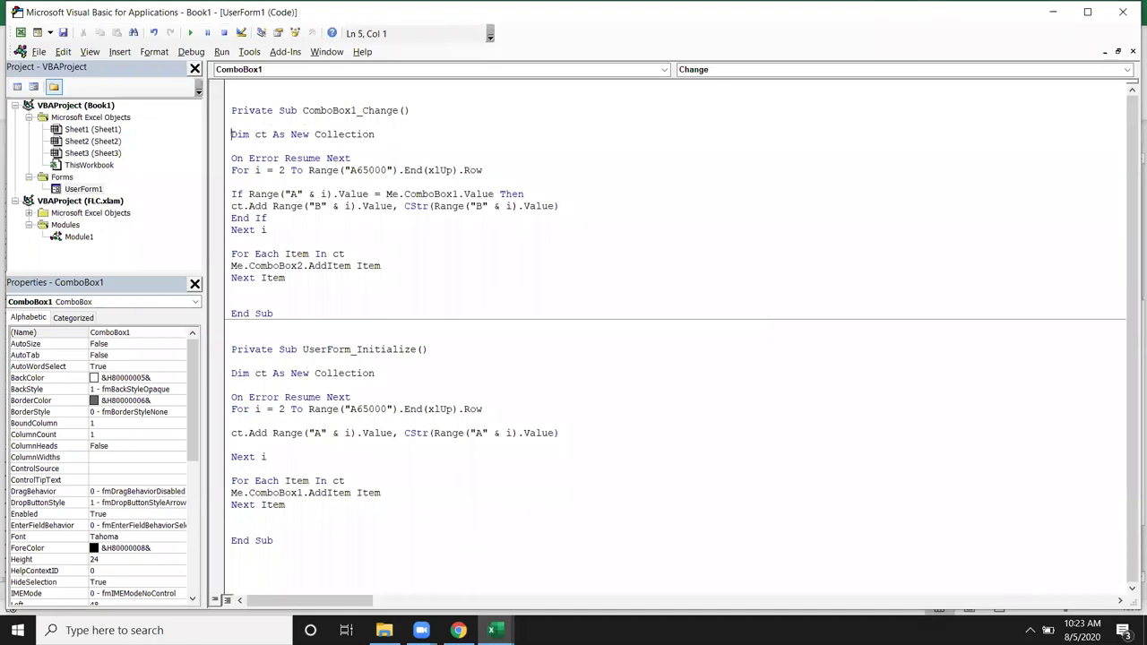
key("Return")
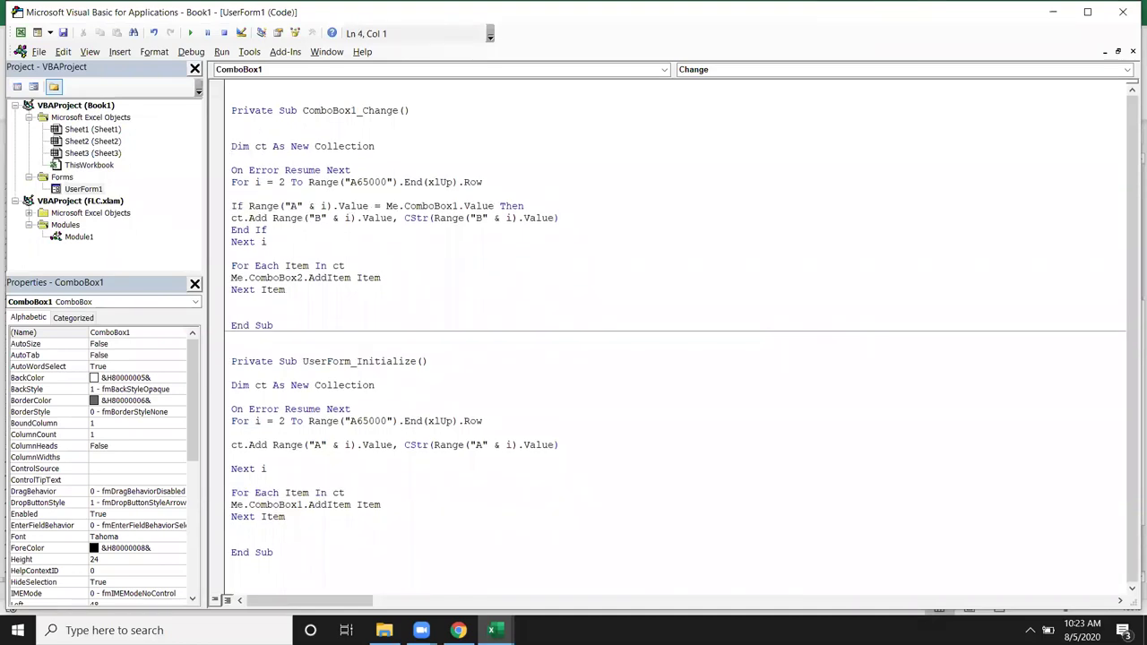
type("me.")
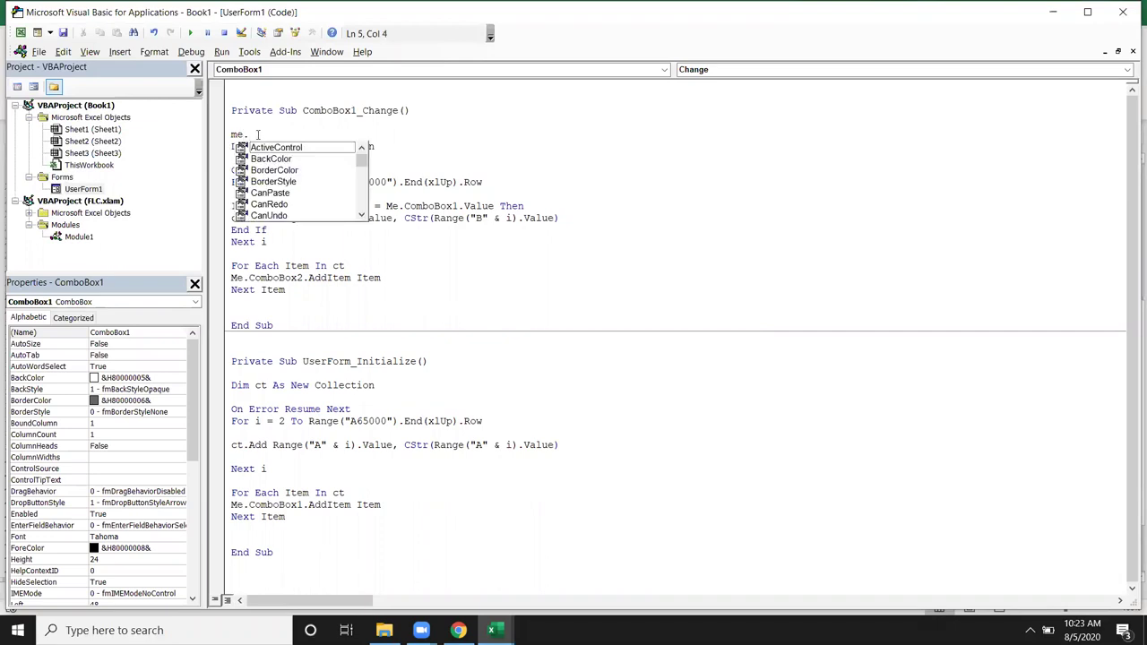
type("co")
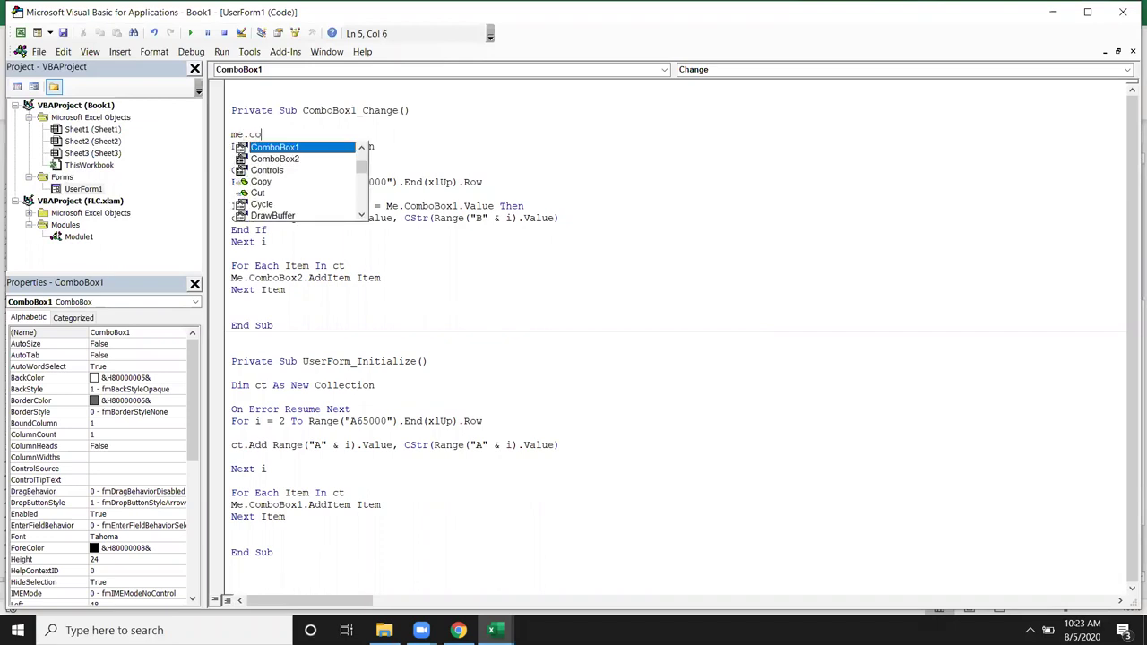
key("Down")
key("Tab")
type(".cl")
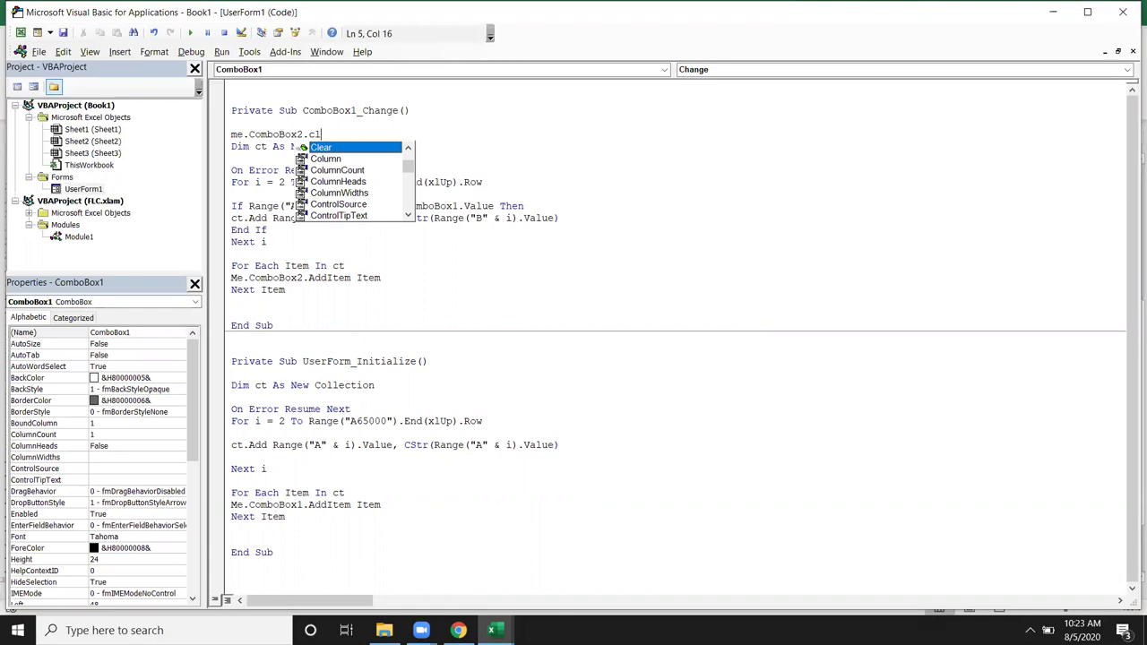
key("Tab")
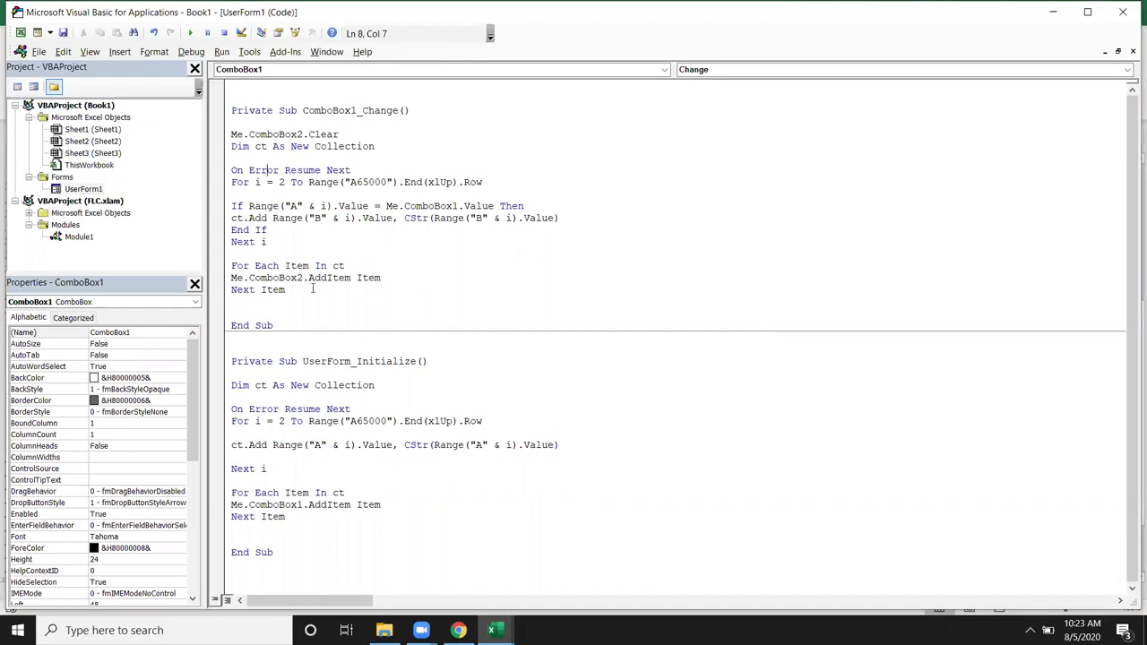
left_click_drag(313, 288, 234, 274)
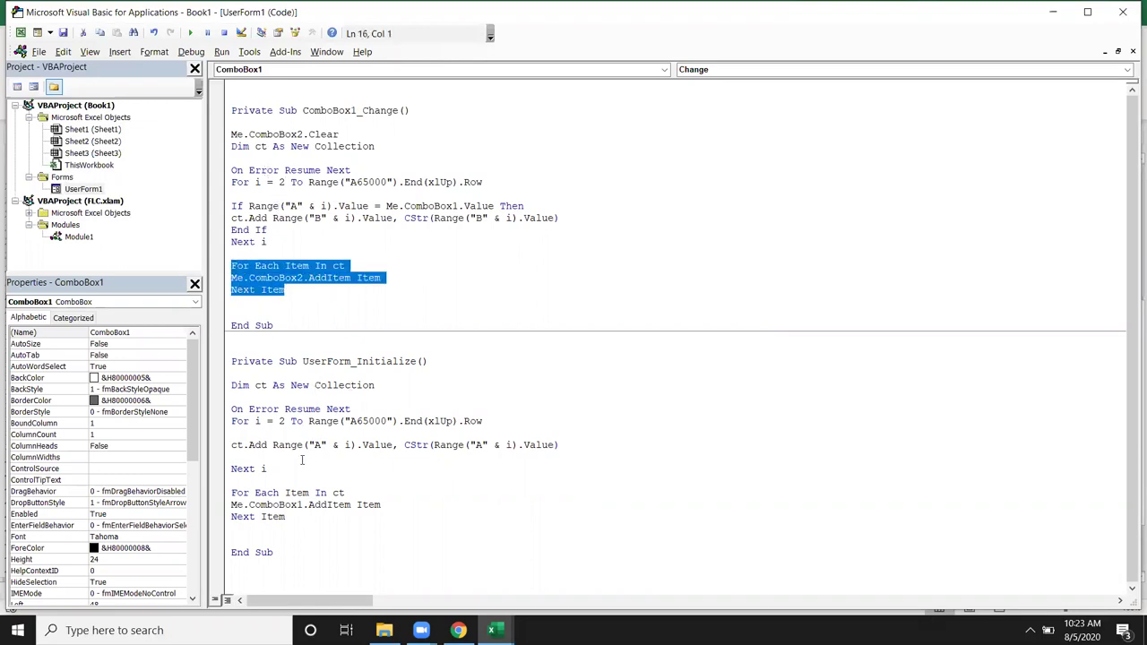
left_click(302, 460)
Run the updated form, check Pune's areas, then choose Delhi and East.
left_click(190, 33)
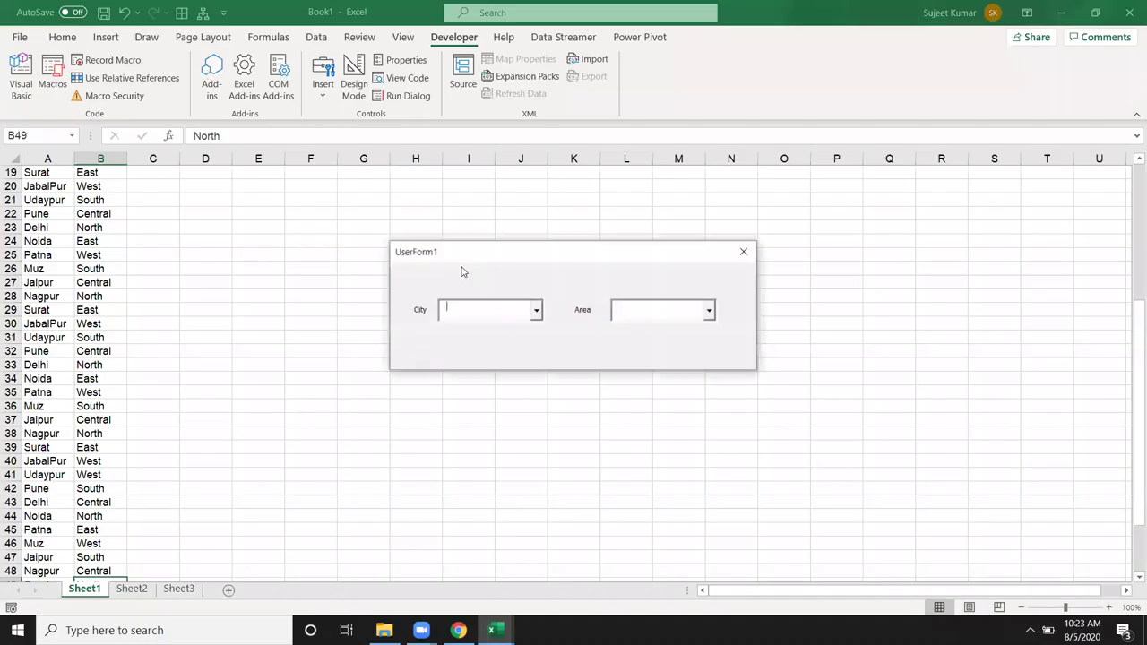
left_click(538, 311)
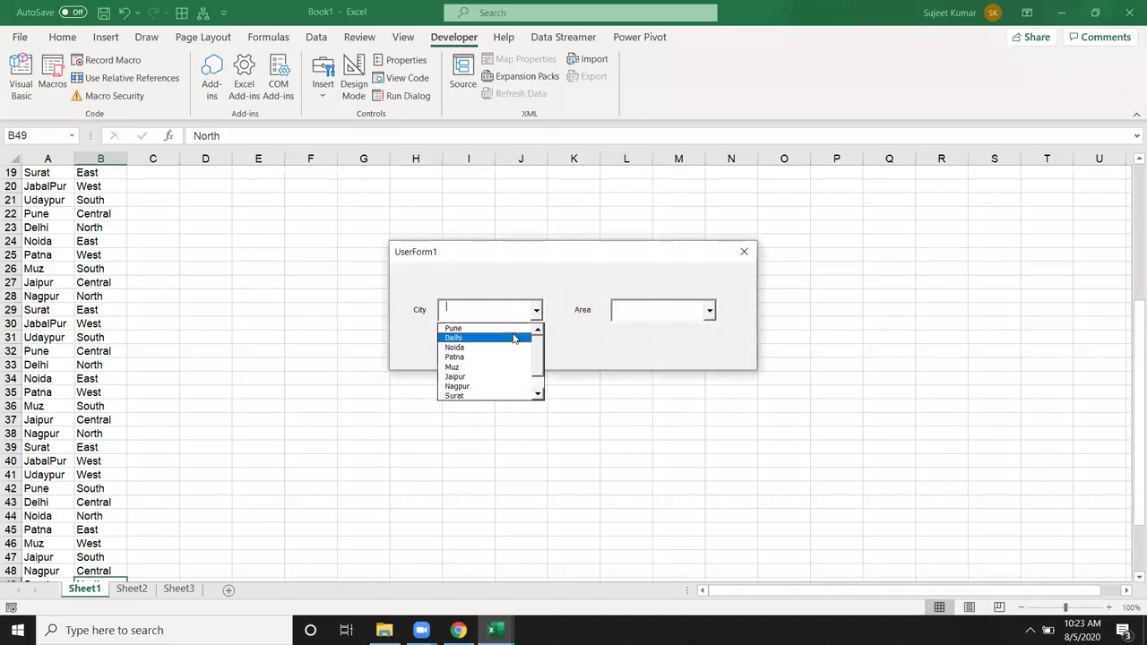
left_click(512, 332)
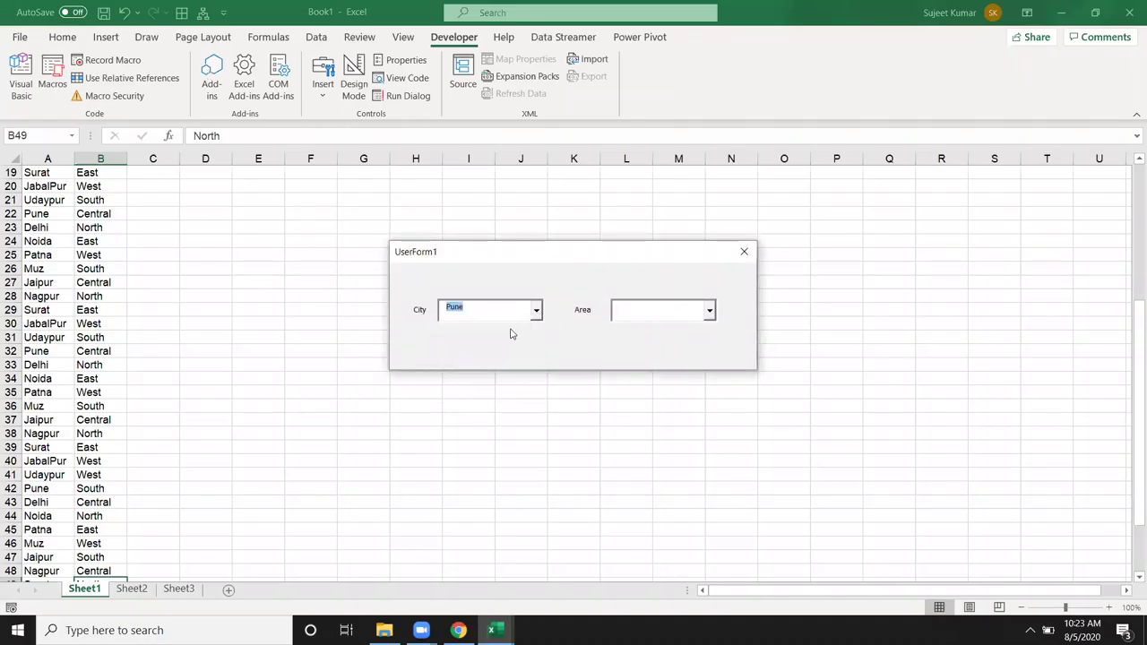
left_click(709, 312)
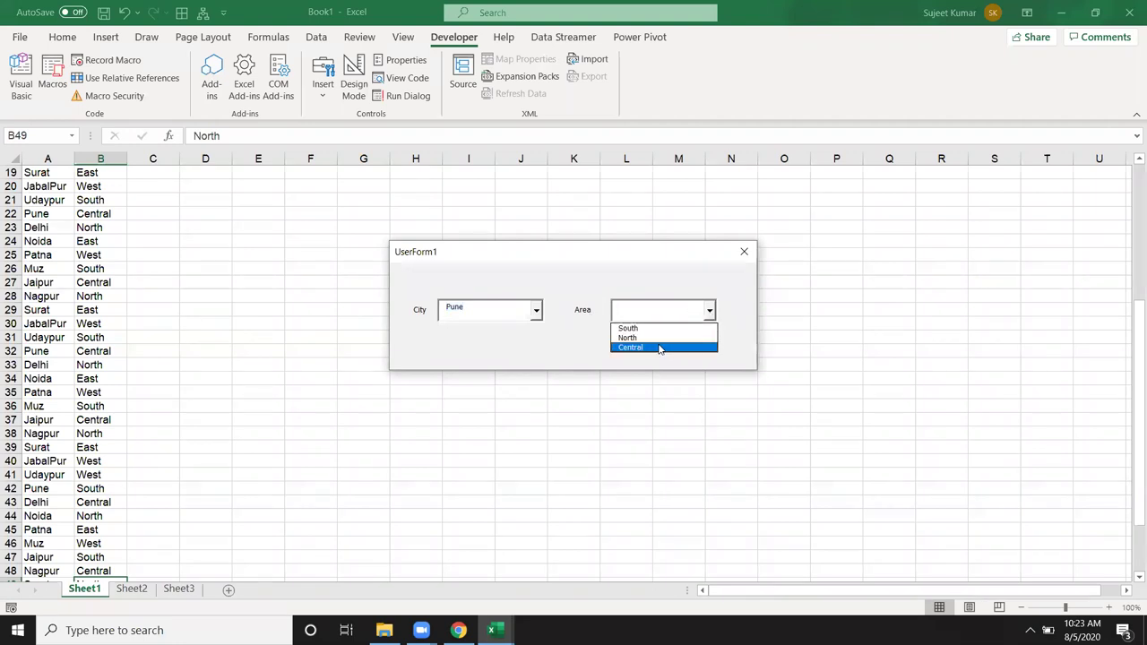
left_click(536, 311)
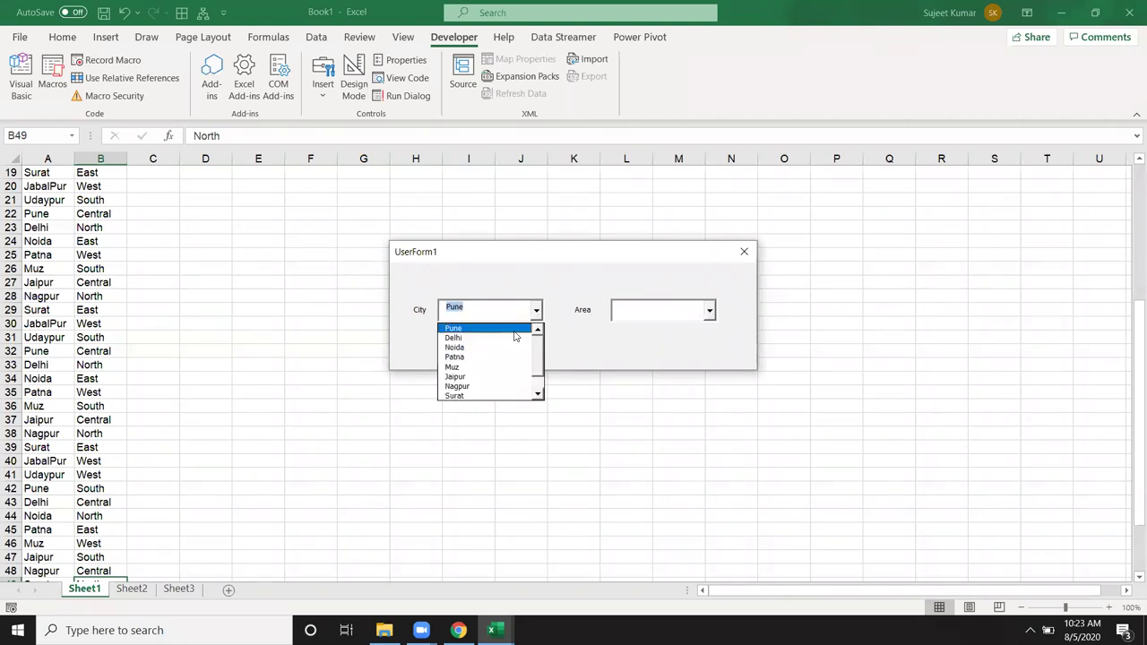
left_click(506, 341)
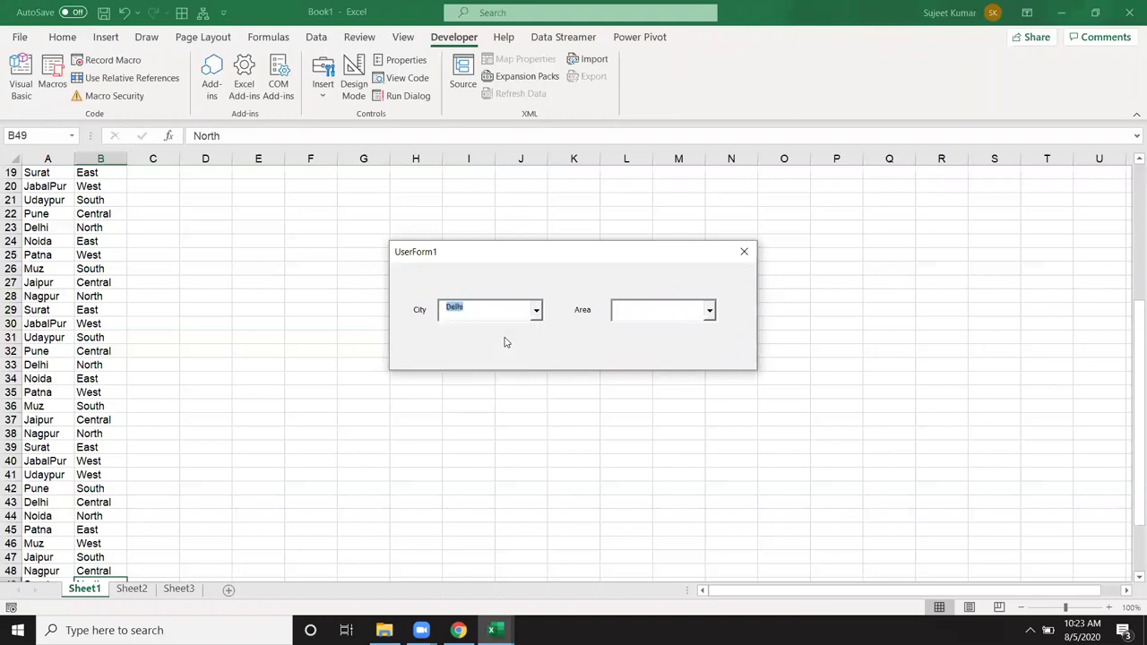
left_click(709, 313)
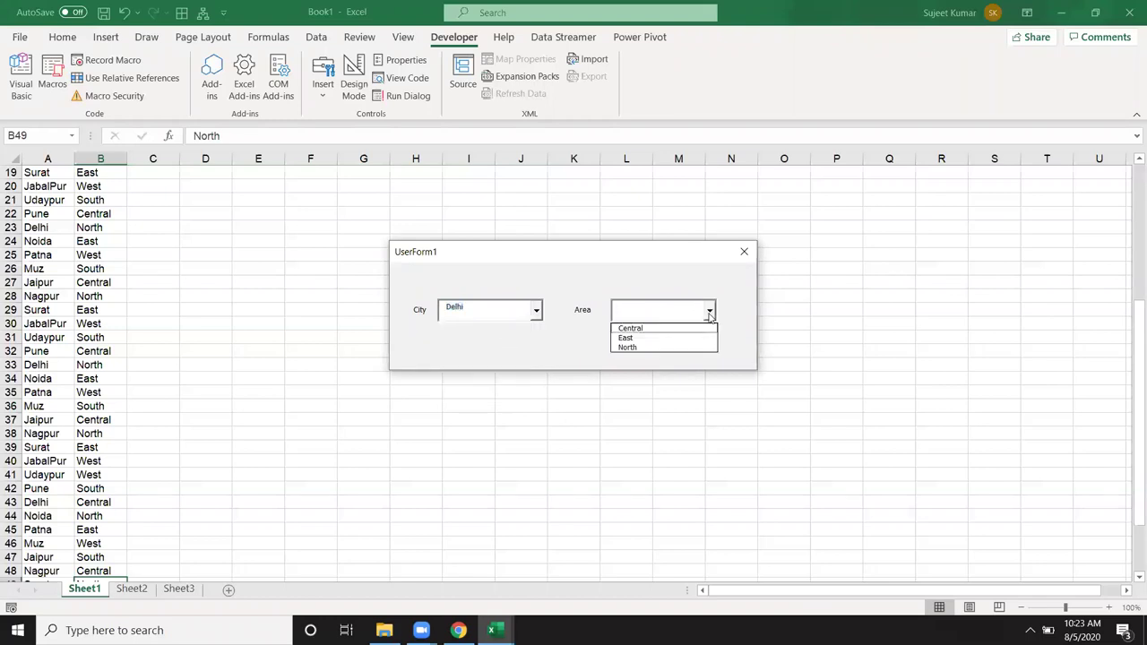
left_click(671, 341)
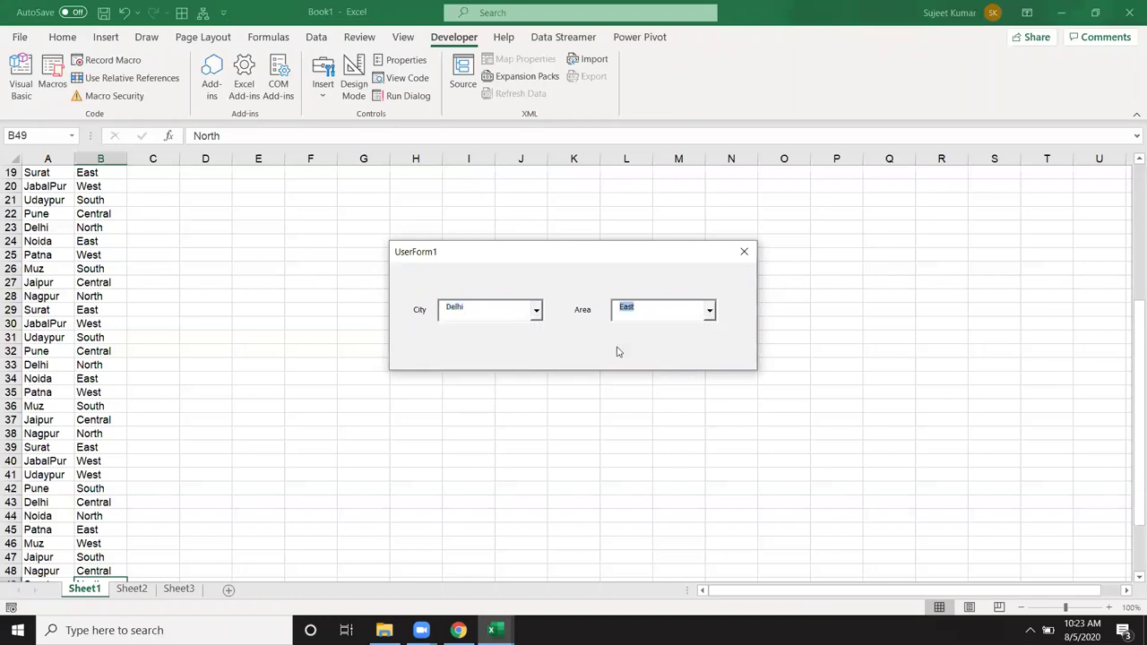
Check the Area lists for Patna and Jaipur, then close the form.
left_click(536, 311)
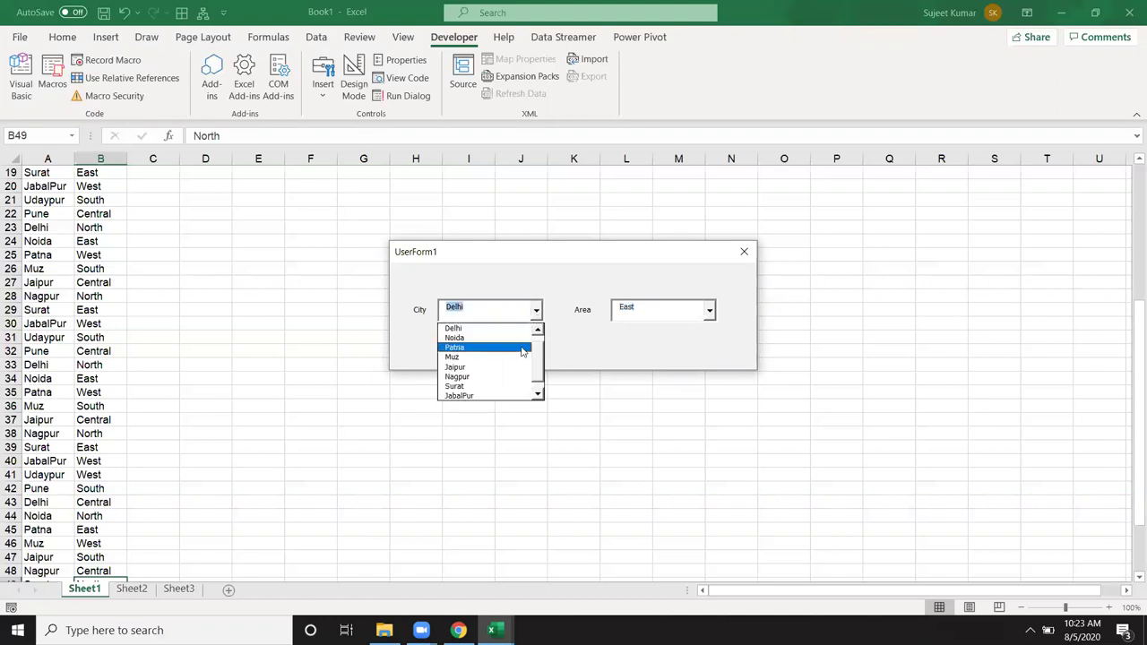
left_click(522, 349)
left_click(708, 314)
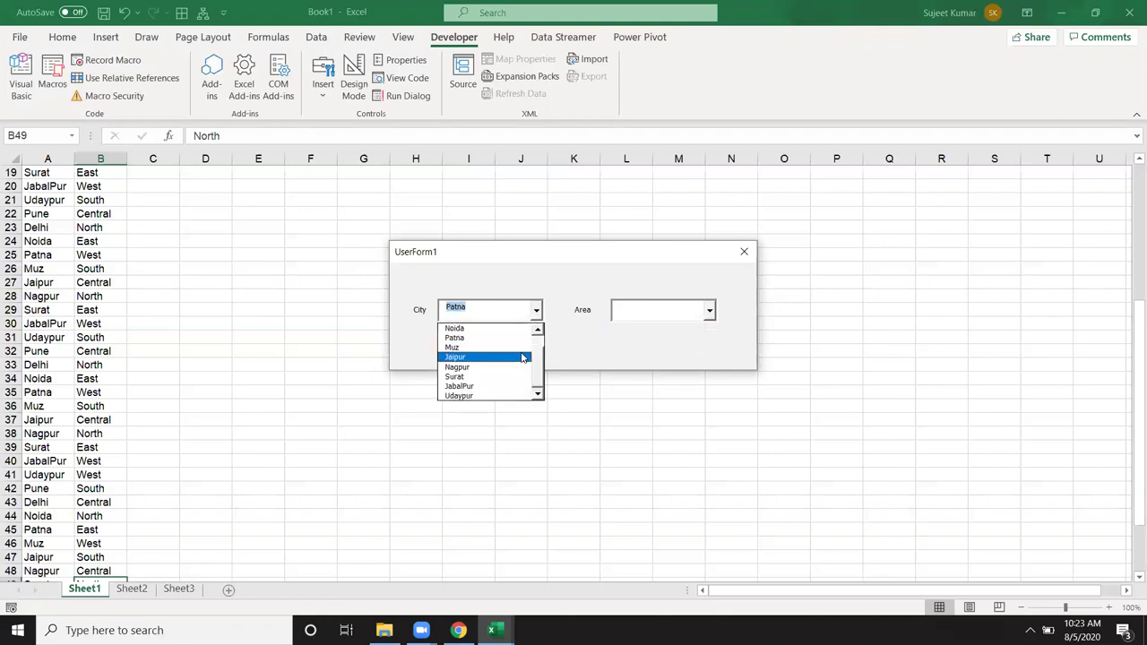
left_click(525, 356)
left_click(710, 311)
left_click(744, 252)
left_click(744, 252)
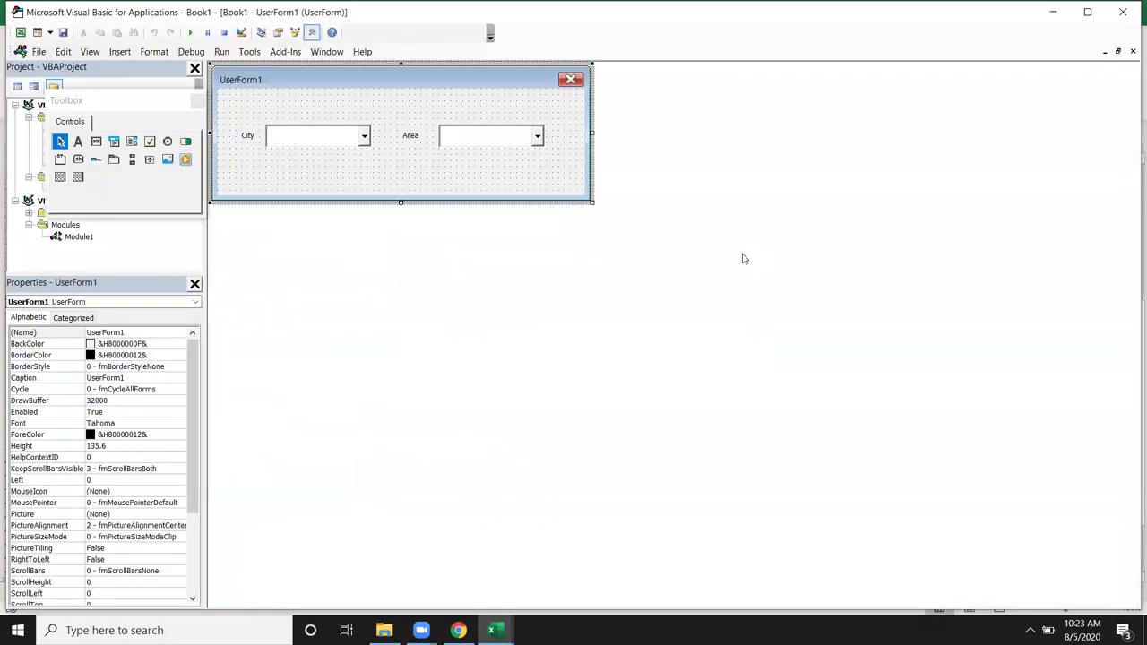
Delete the empty ComboBox2_Change stub and switch back to the Book1 workbook.
double_click(520, 140)
left_click_drag(341, 111, 230, 109)
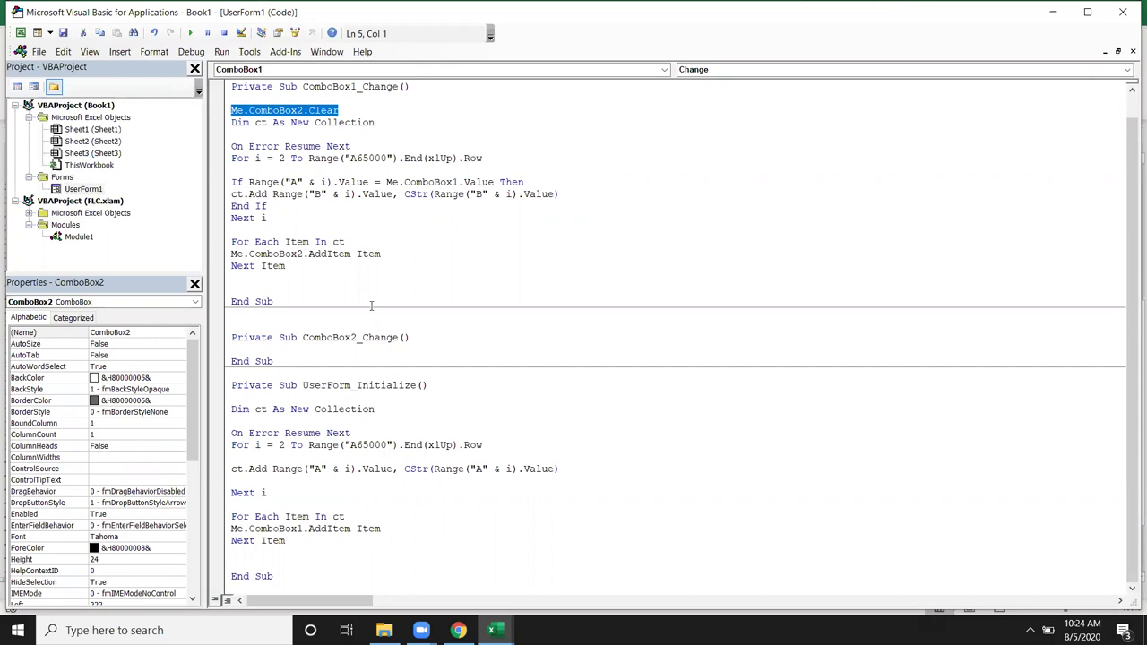
left_click_drag(288, 359, 234, 324)
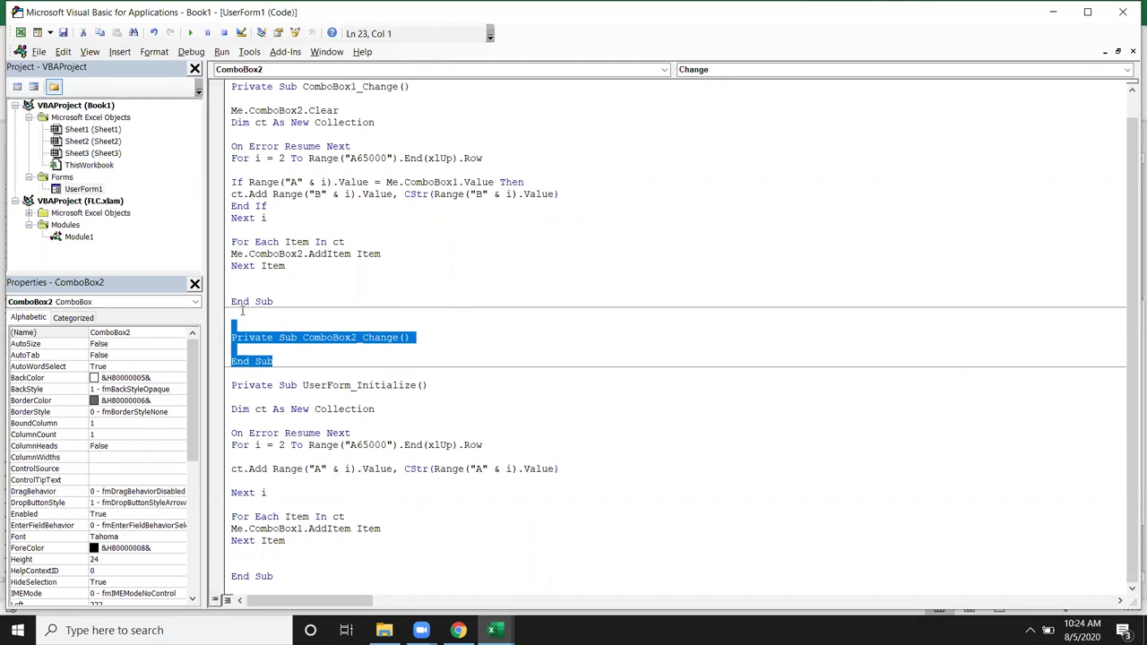
key("Delete")
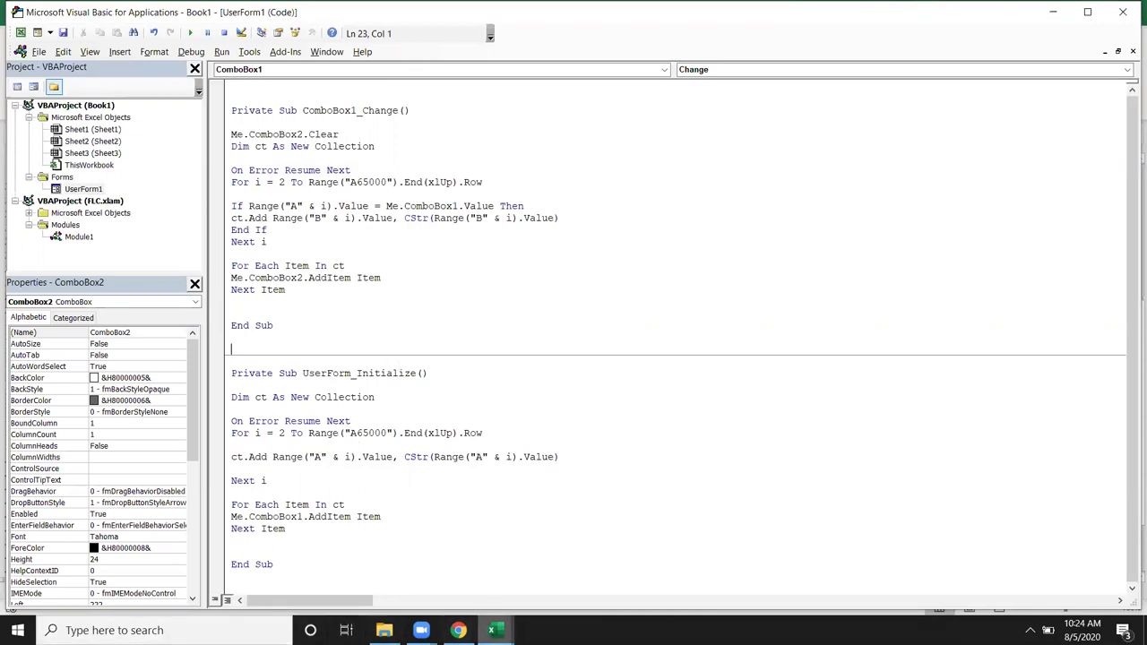
left_click(491, 630)
left_click(439, 593)
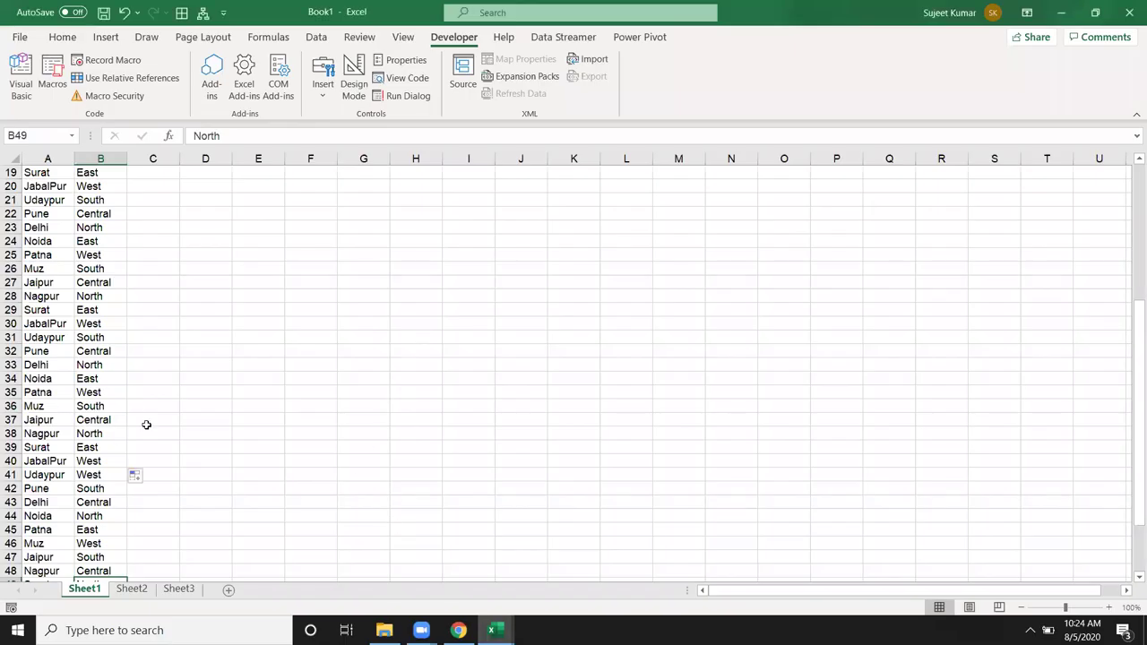
Draw an ActiveX combo box across columns G to I on Sheet1.
left_click(436, 240)
left_click(322, 90)
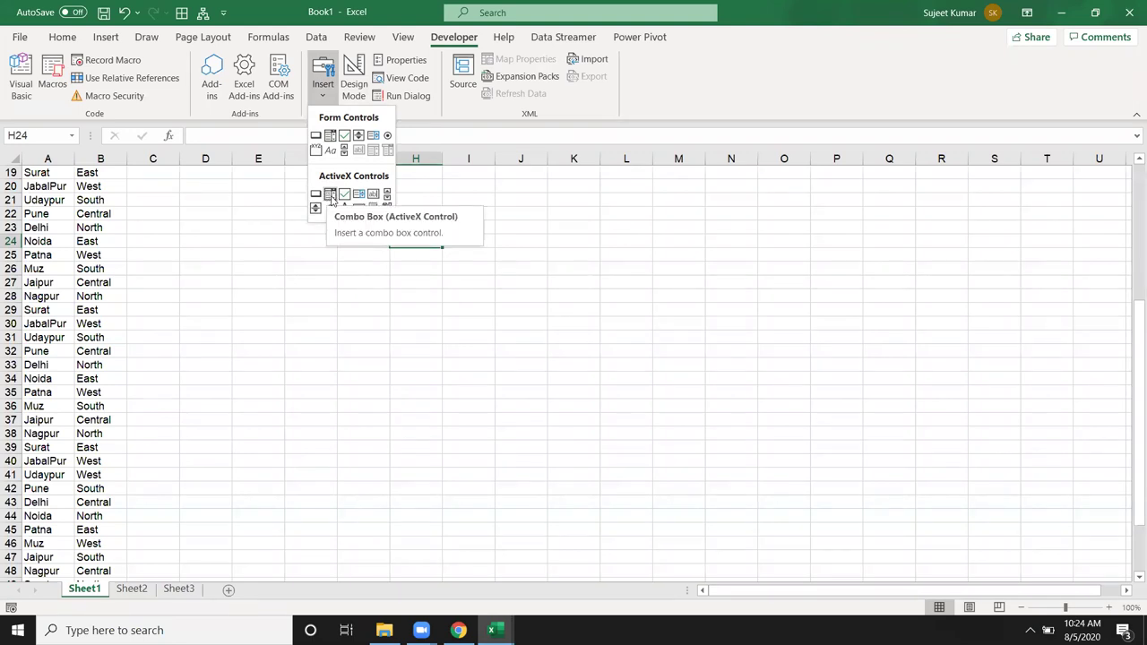
left_click(331, 194)
left_click_drag(337, 213, 483, 233)
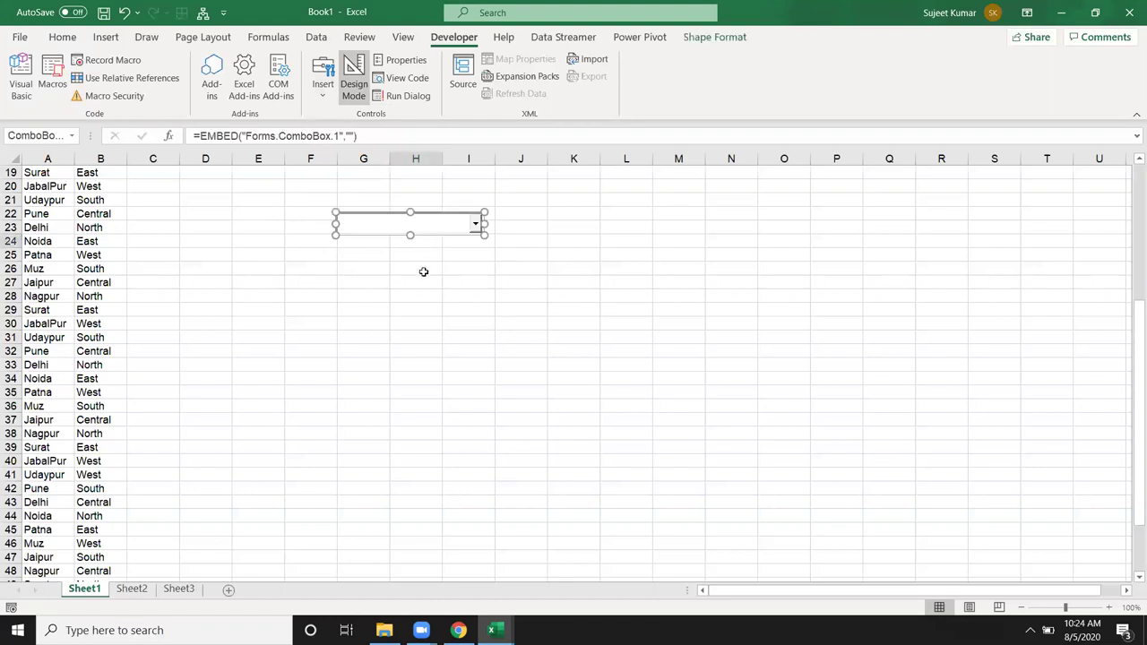
left_click(507, 268)
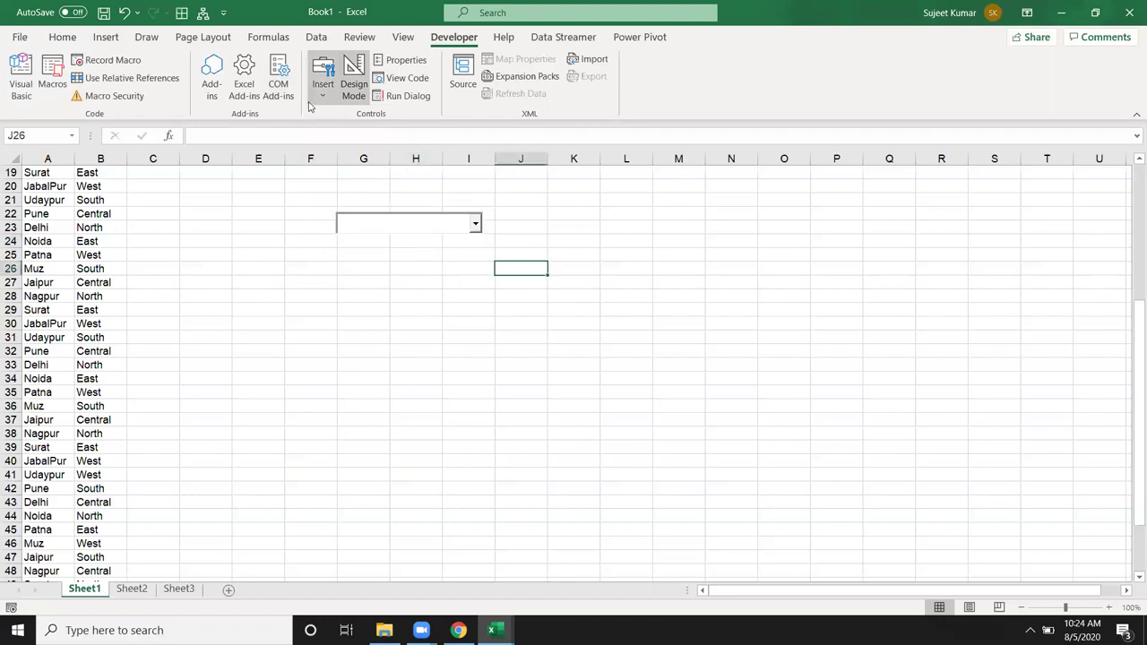
Draw a second ActiveX combo box around columns J to L, aligned and resized to match, then return to the VBA editor.
left_click(317, 104)
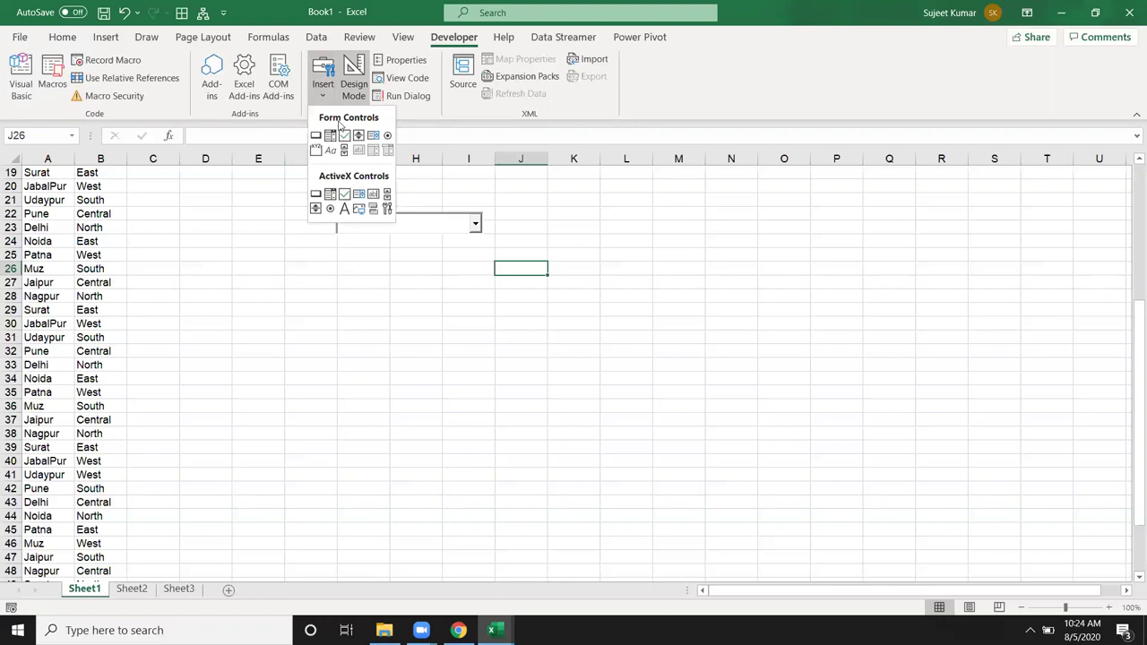
left_click(330, 195)
mouse_move(525, 214)
left_mouse_down()
mouse_move(615, 220)
mouse_move(657, 242)
left_mouse_up()
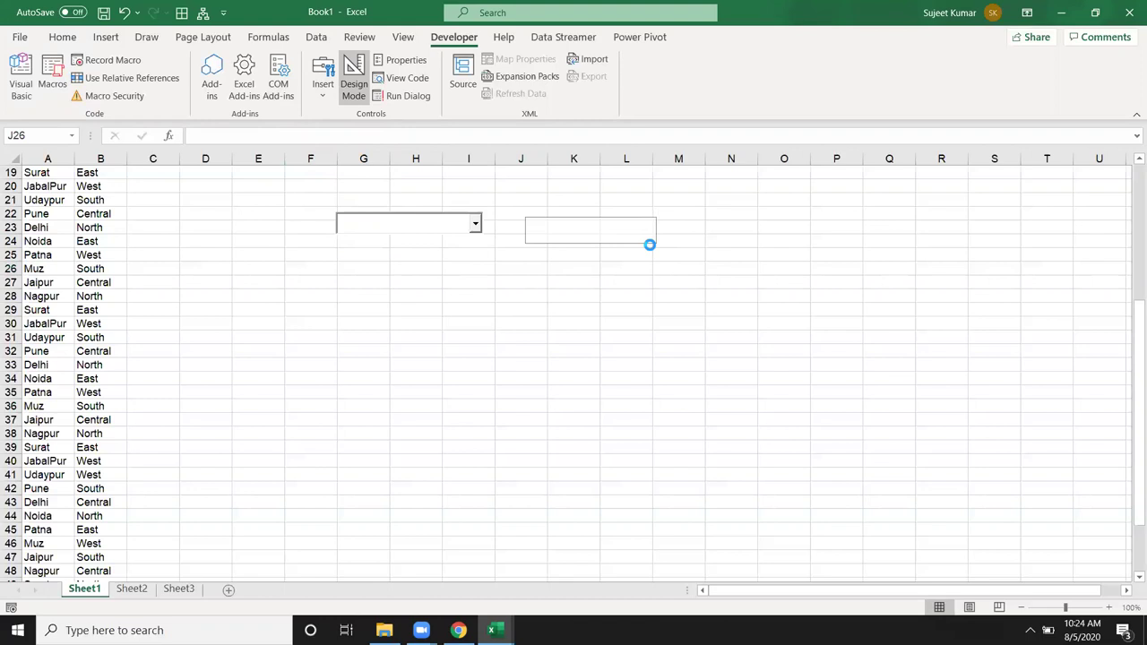
left_click_drag(575, 240, 555, 234)
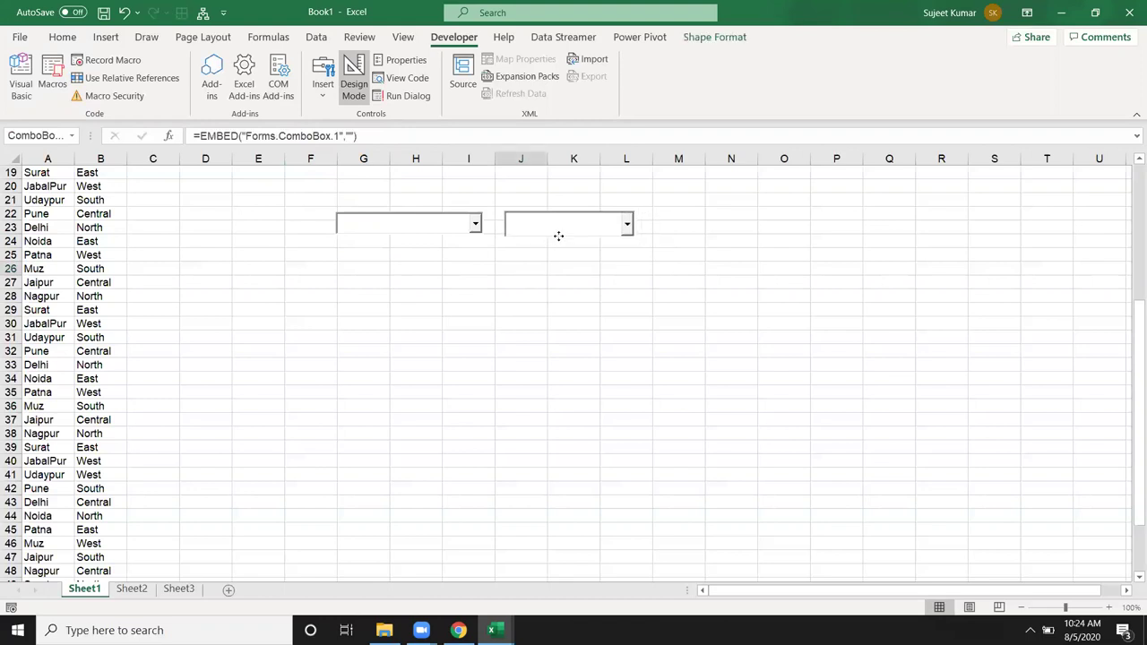
left_click_drag(637, 240, 634, 236)
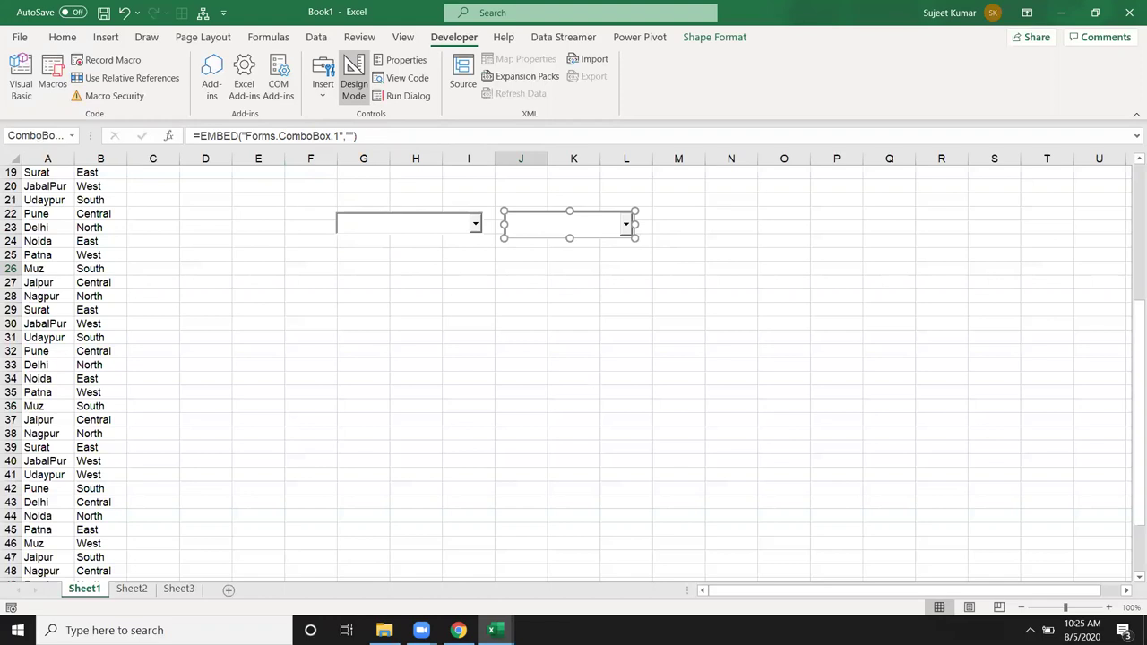
mouse_move(492, 630)
left_click(594, 578)
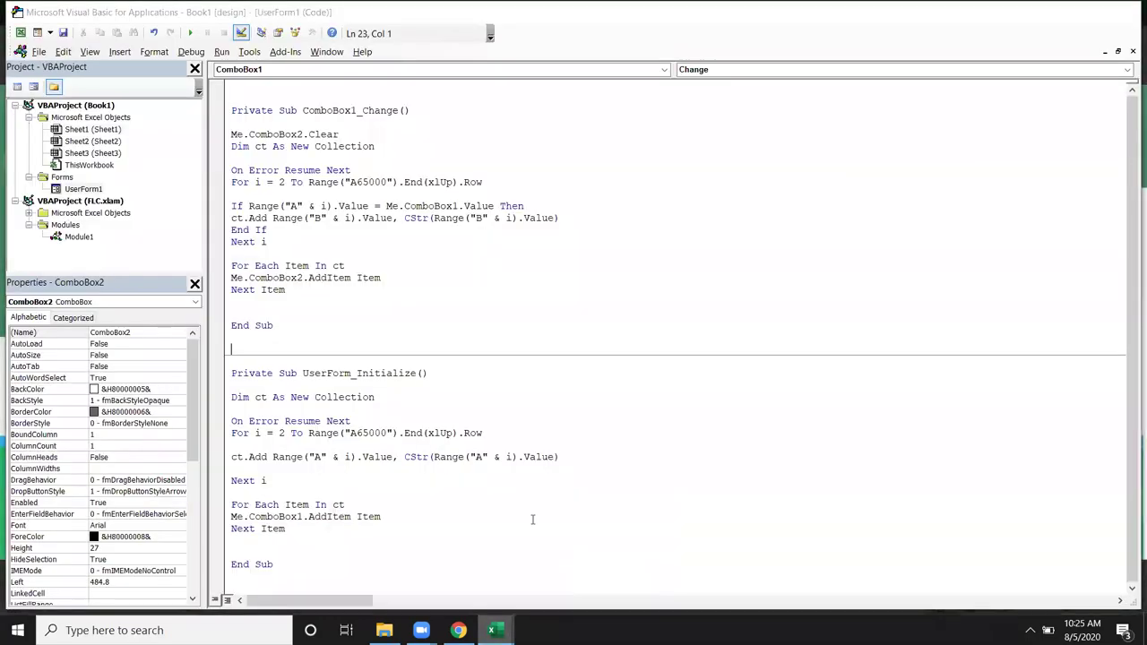
Create an empty ComboBox1_Change procedure in Sheet1's code, then open the UserForm1 designer.
double_click(86, 130)
left_click(257, 70)
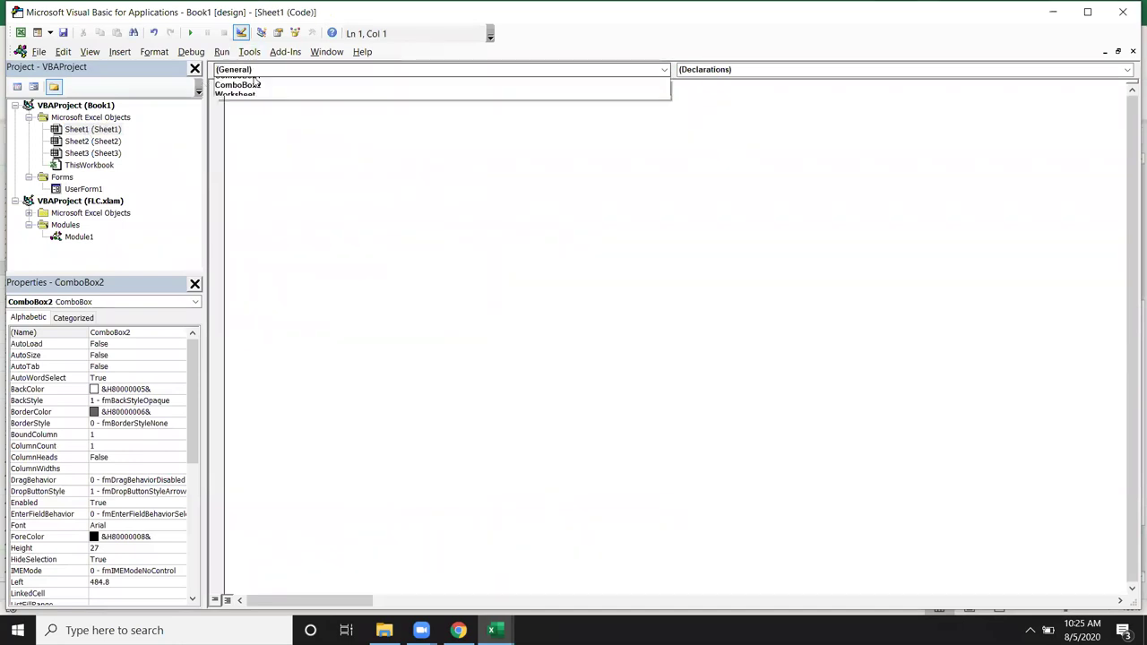
left_click(257, 89)
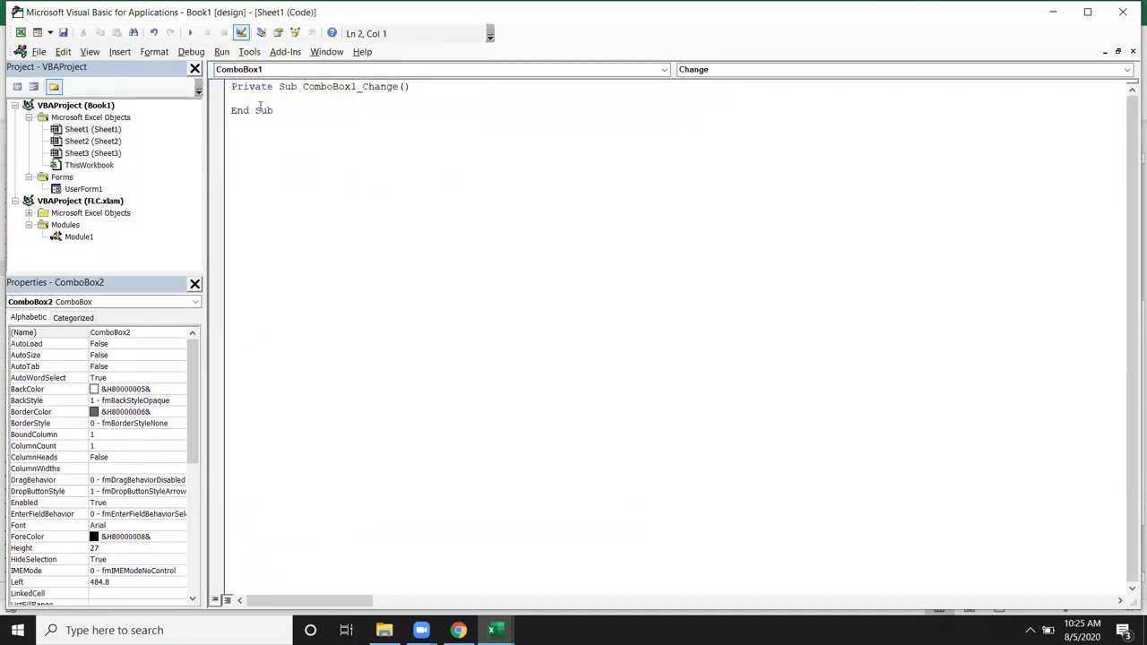
left_click(259, 70)
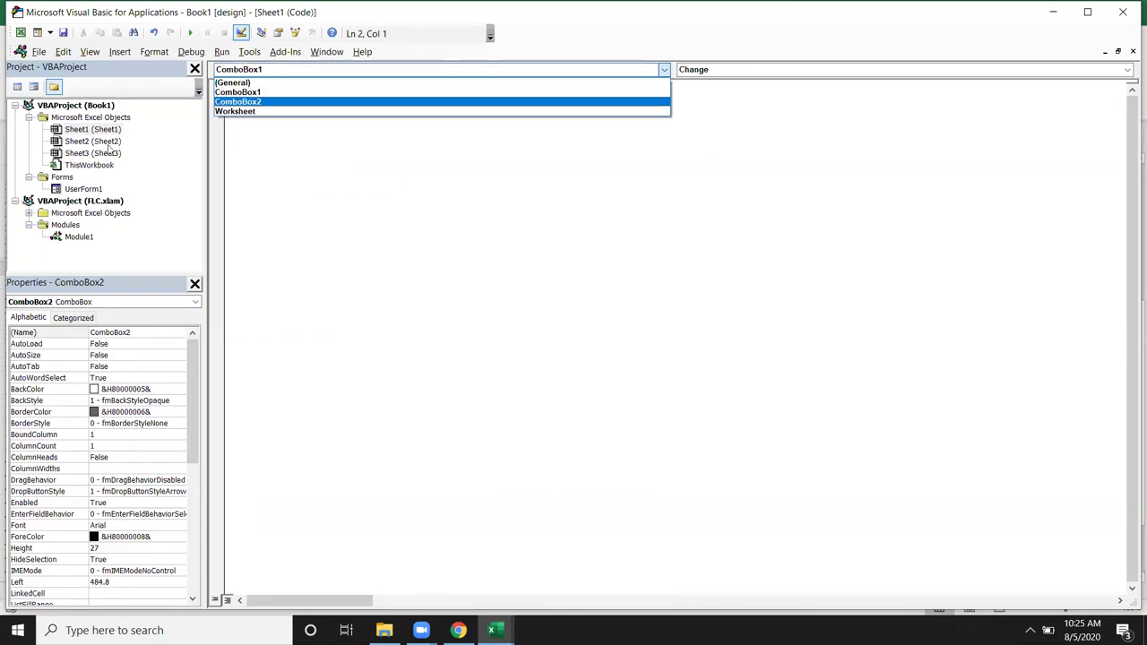
left_click(301, 186)
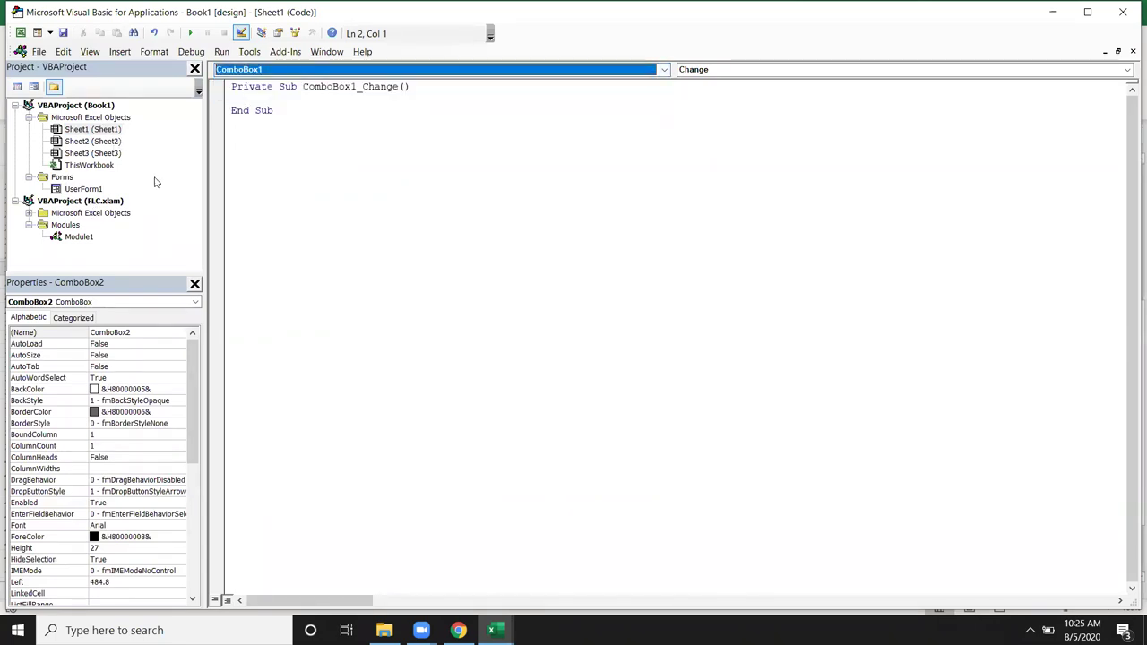
double_click(77, 132)
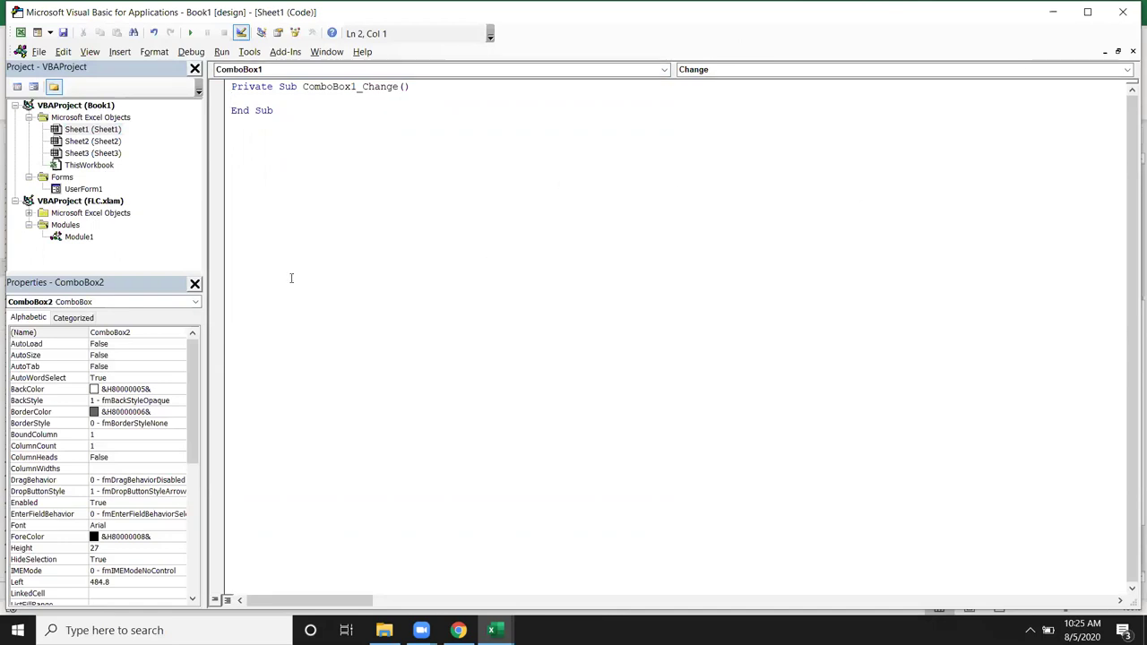
left_click(70, 190)
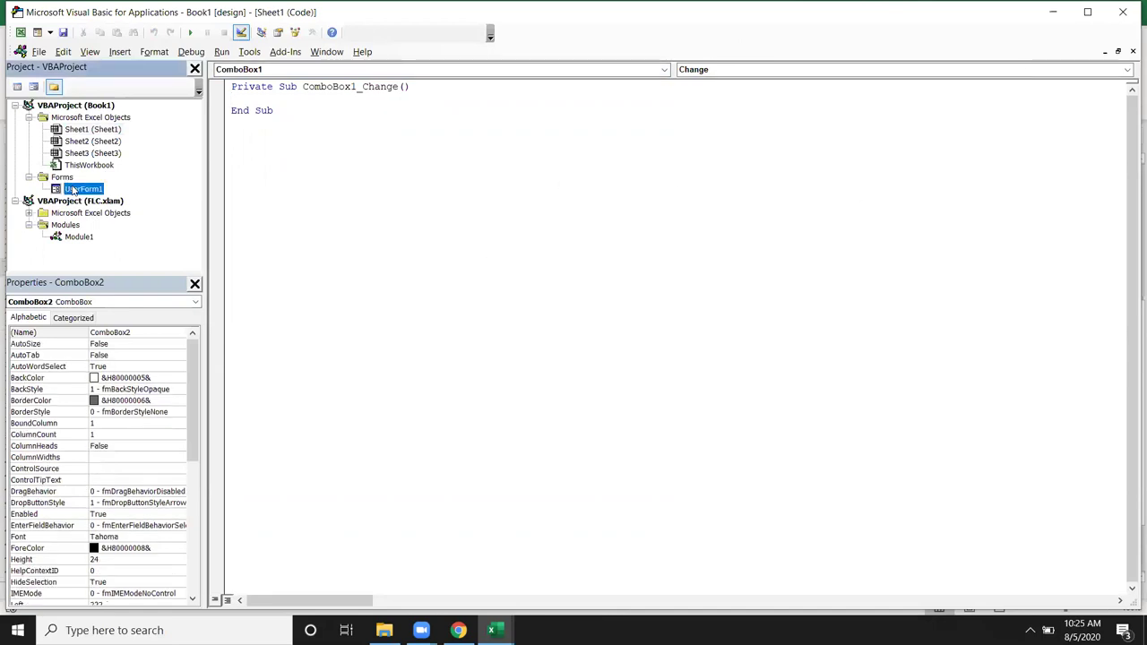
double_click(74, 189)
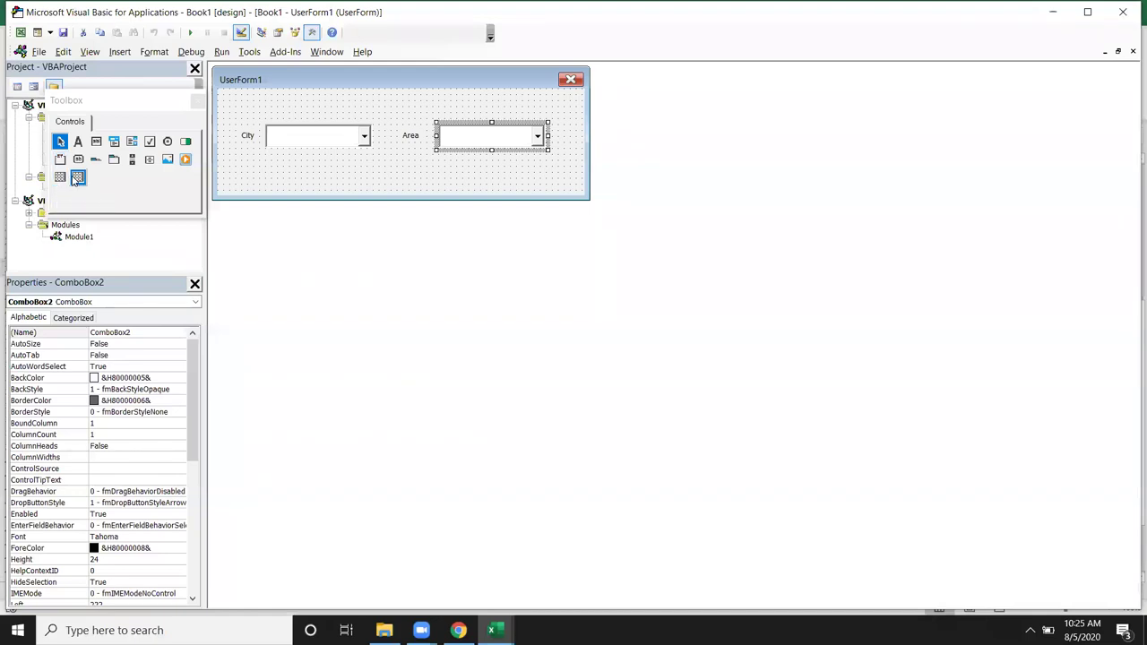
Browse the Toolbox's Additional Controls list, close it without adding any, and return to the UserForm1 designer.
right_click(156, 195)
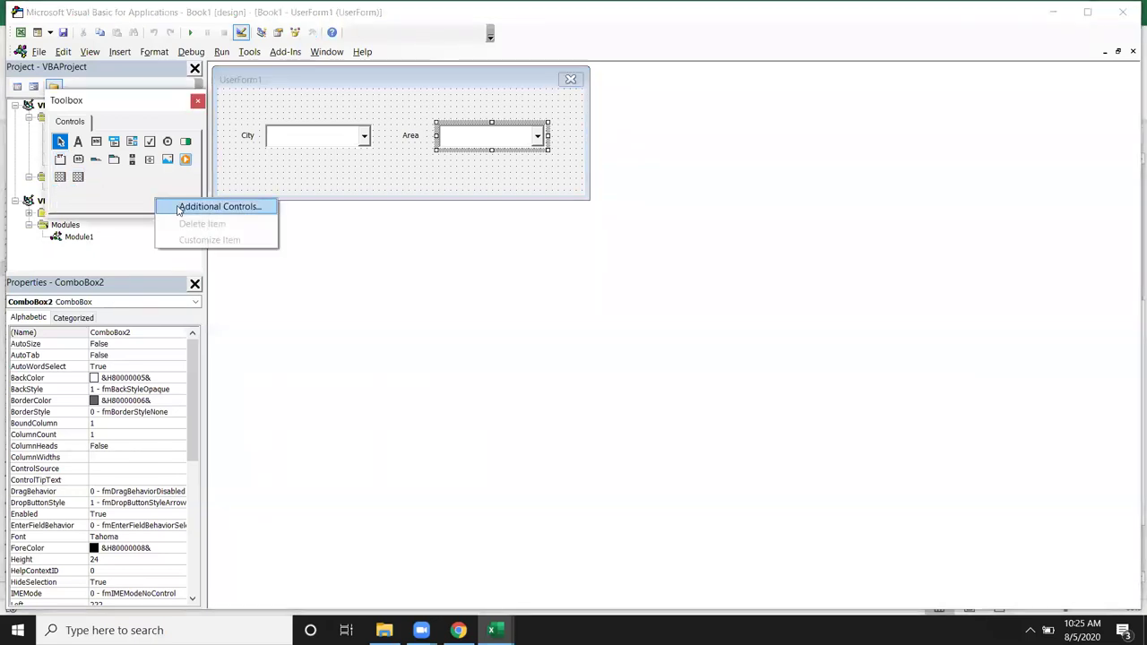
left_click(182, 208)
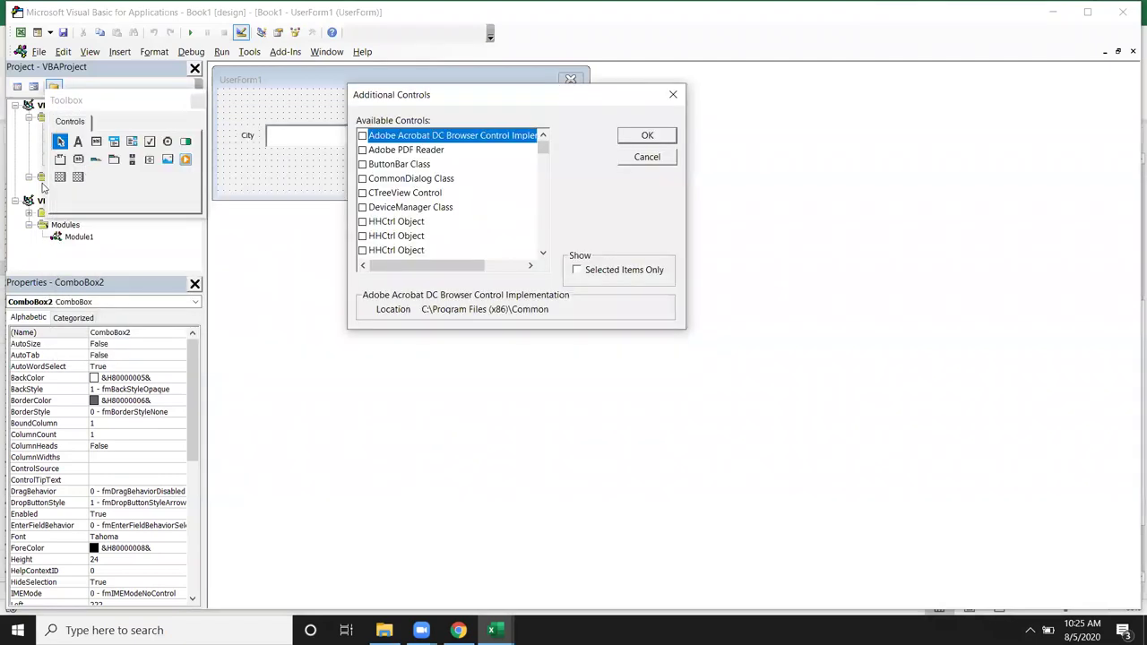
scroll(392, 204, "down", 1)
scroll(394, 204, "down", 4)
scroll(531, 192, "down", 1)
scroll(531, 193, "down", 2)
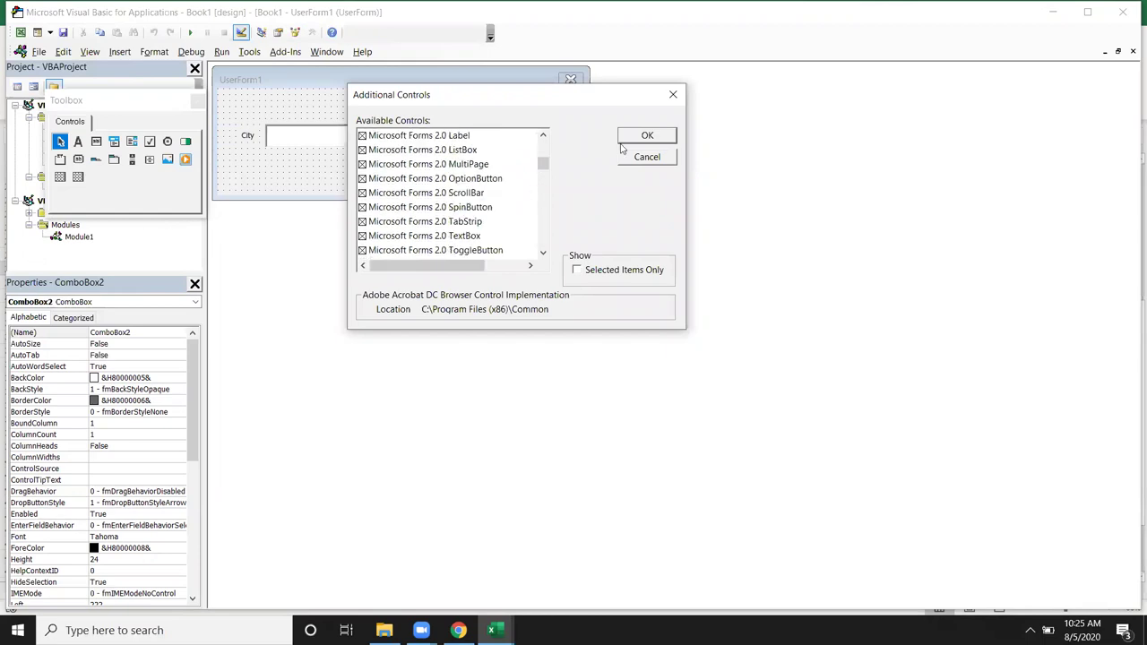
left_click(673, 96)
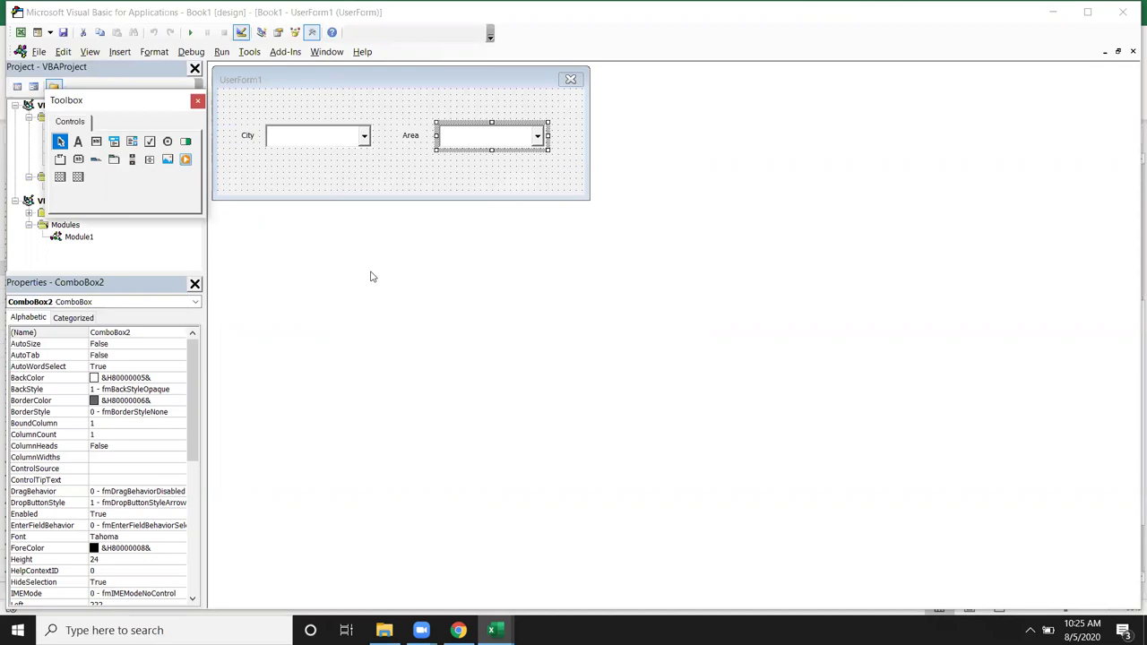
left_click(404, 242)
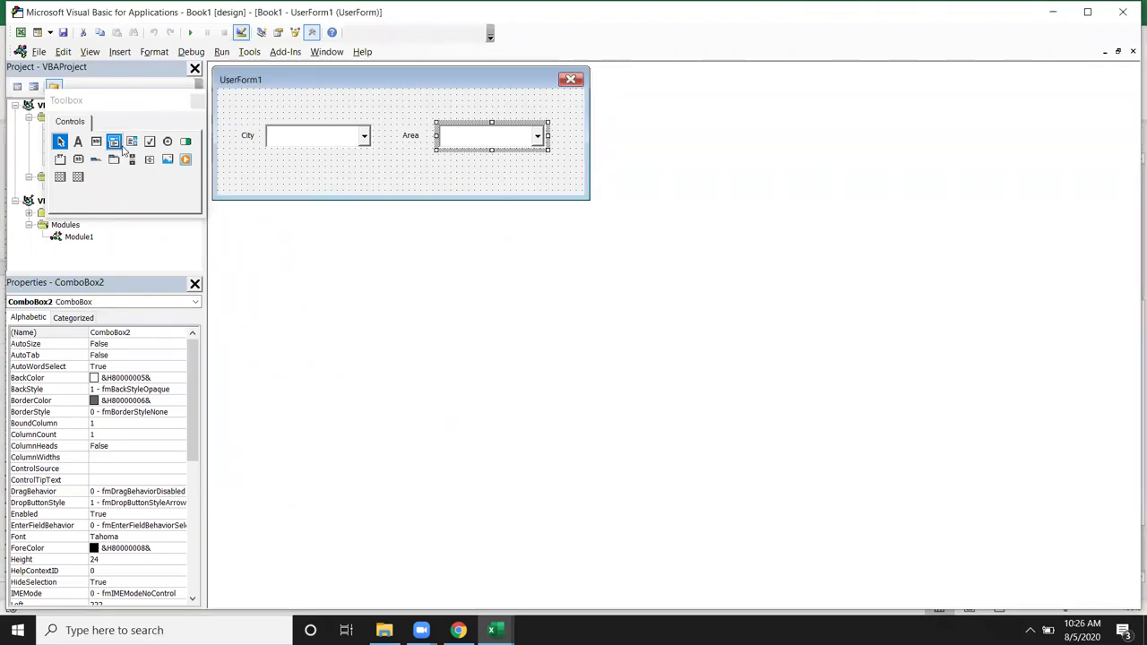